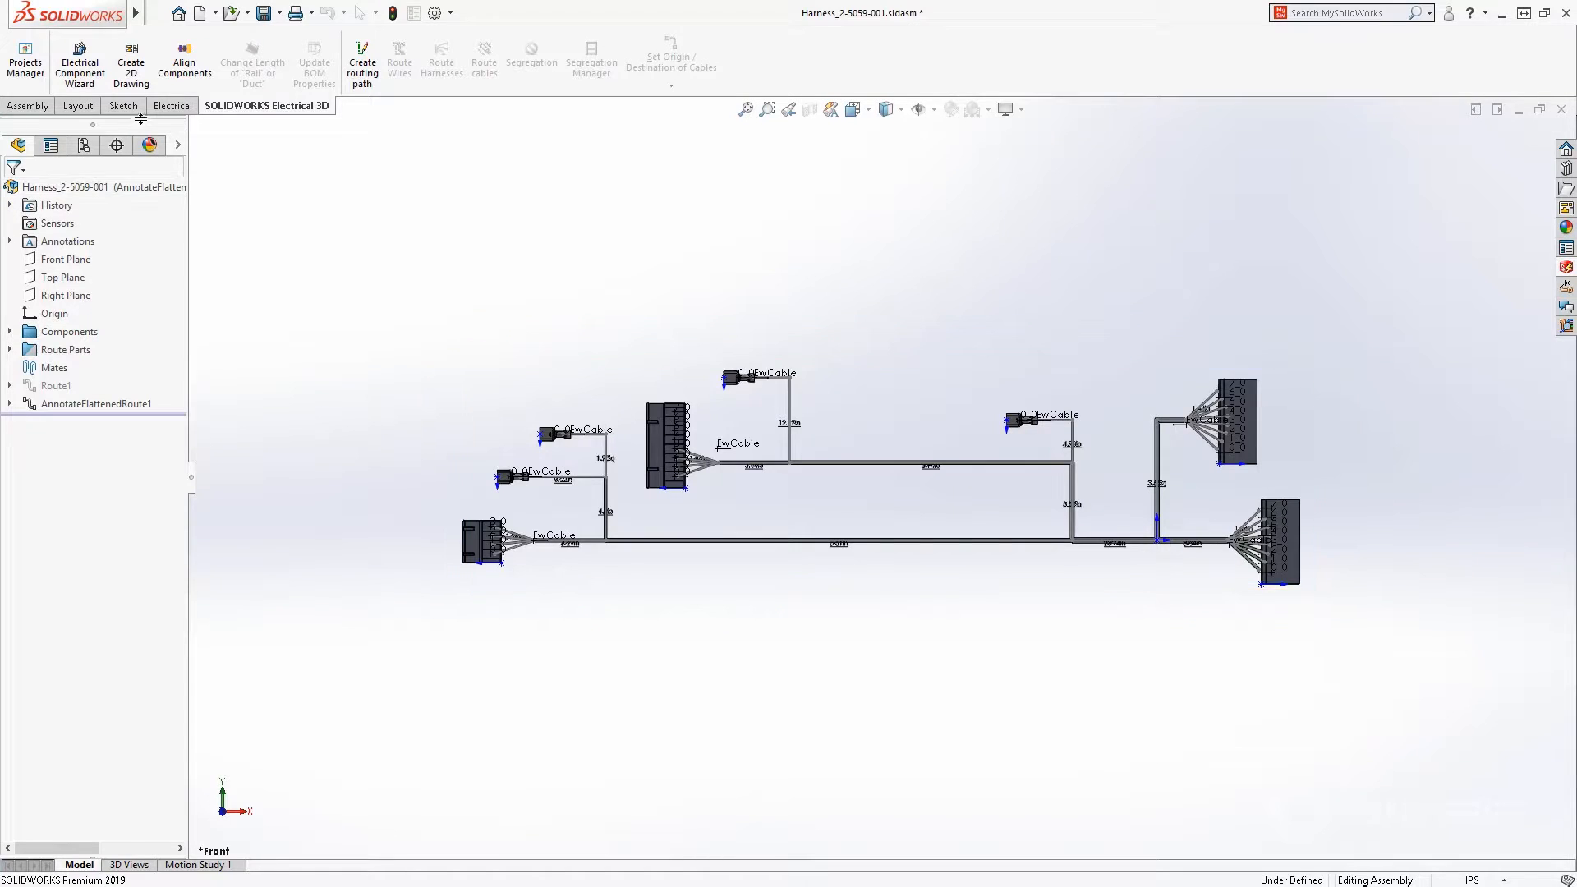
Start flattening the harness route into a drawing and choose ElectricalDraw.drwdot as the drawing template
click(158, 78)
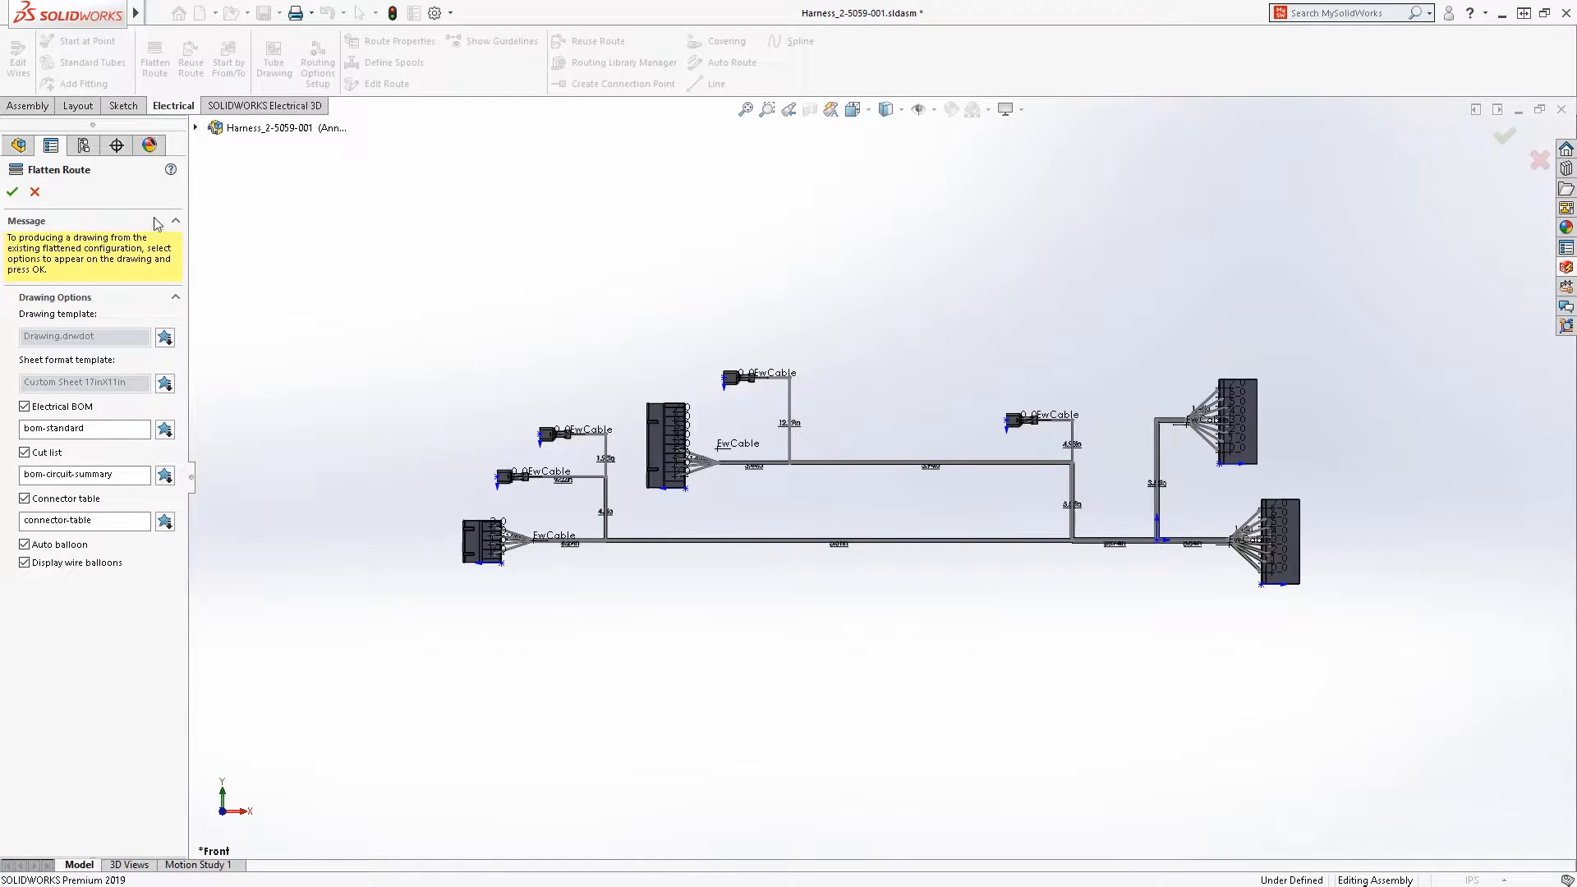
click(165, 336)
click(389, 309)
click(650, 635)
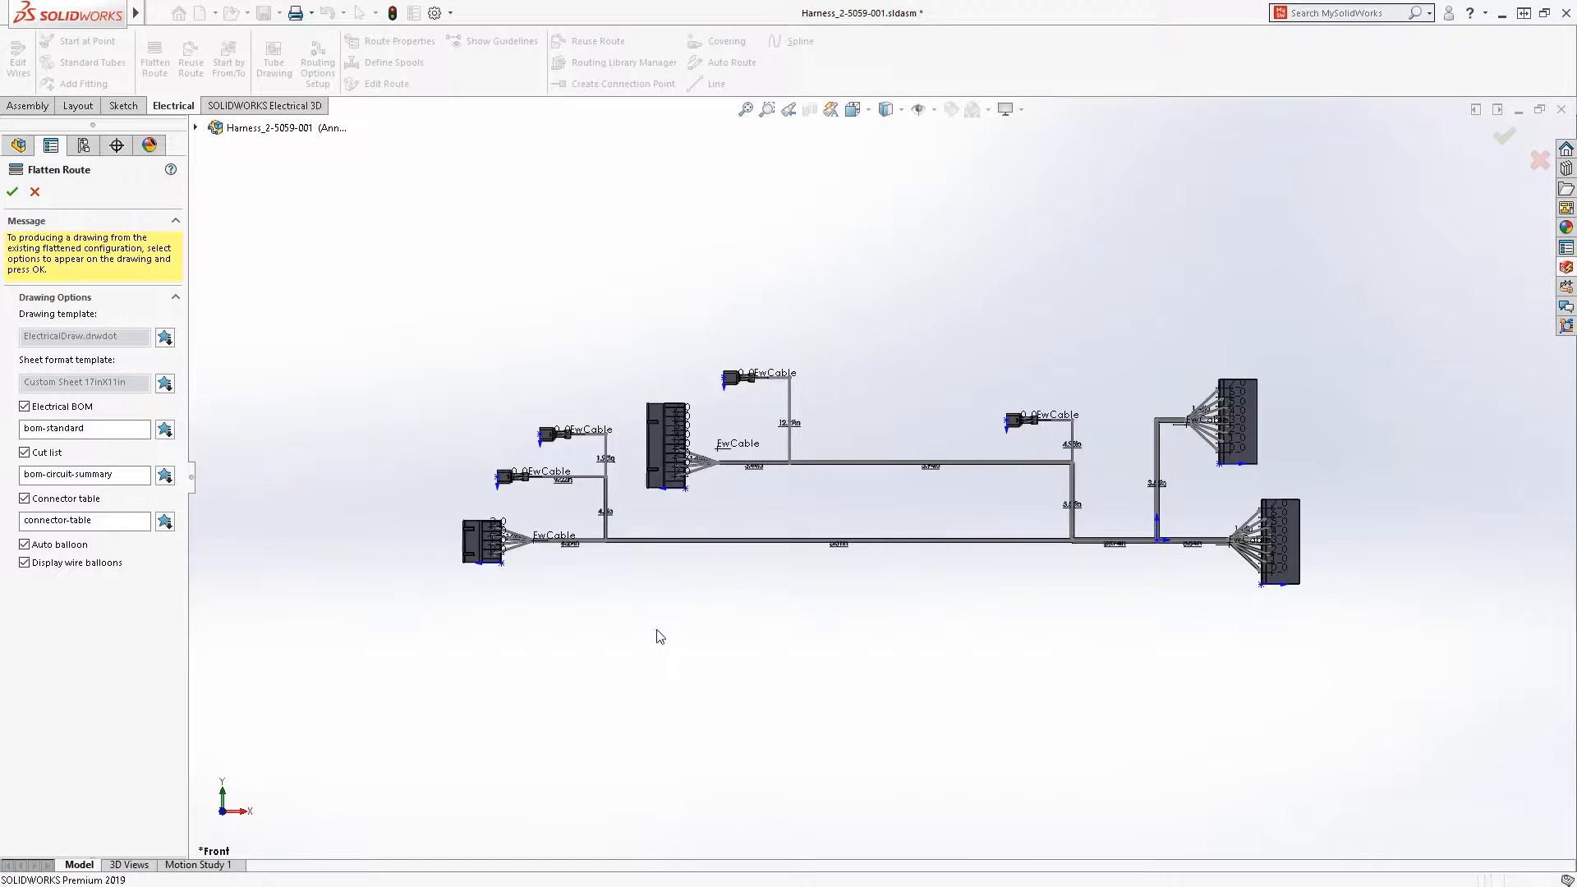
Keep the custom 17 x 11 in sheet and generate the harness drawing with BOM, cut list, connector tables and balloons
click(165, 384)
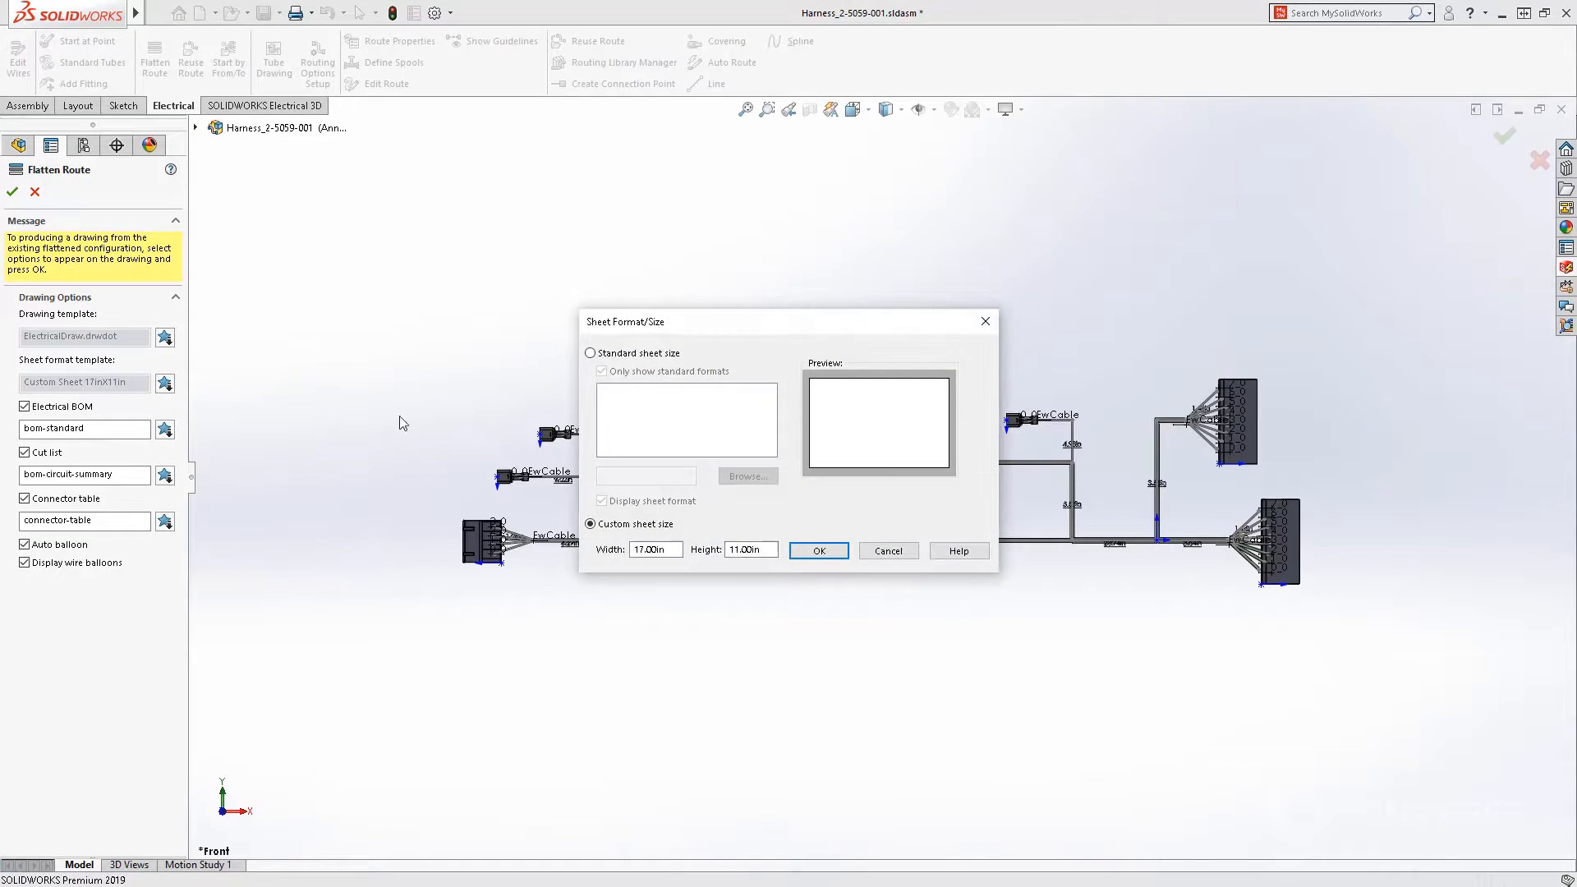
click(814, 551)
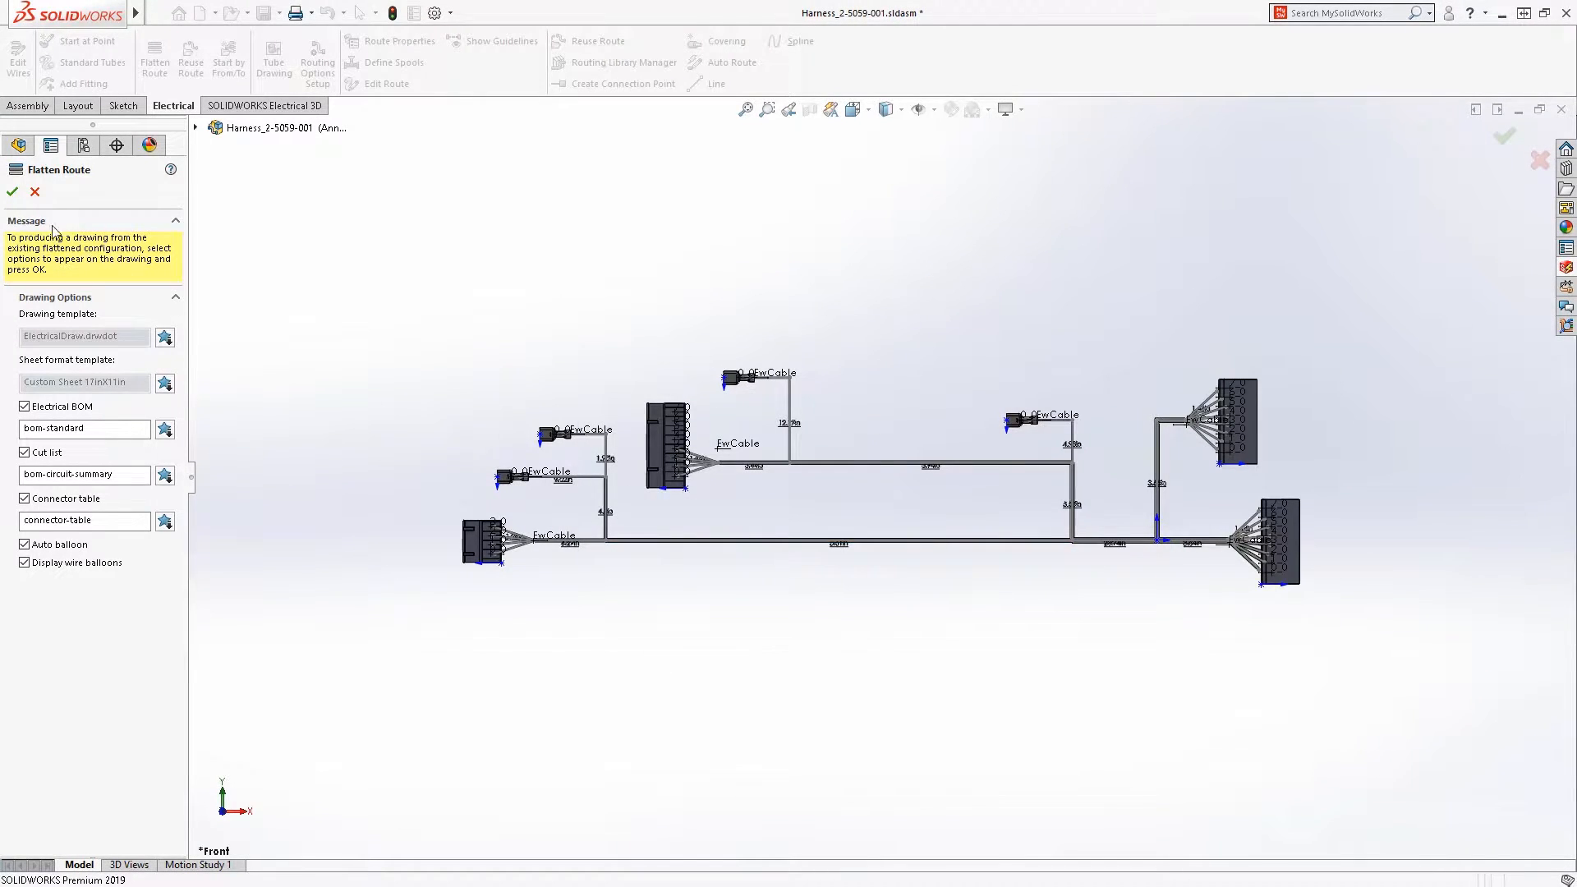
click(12, 192)
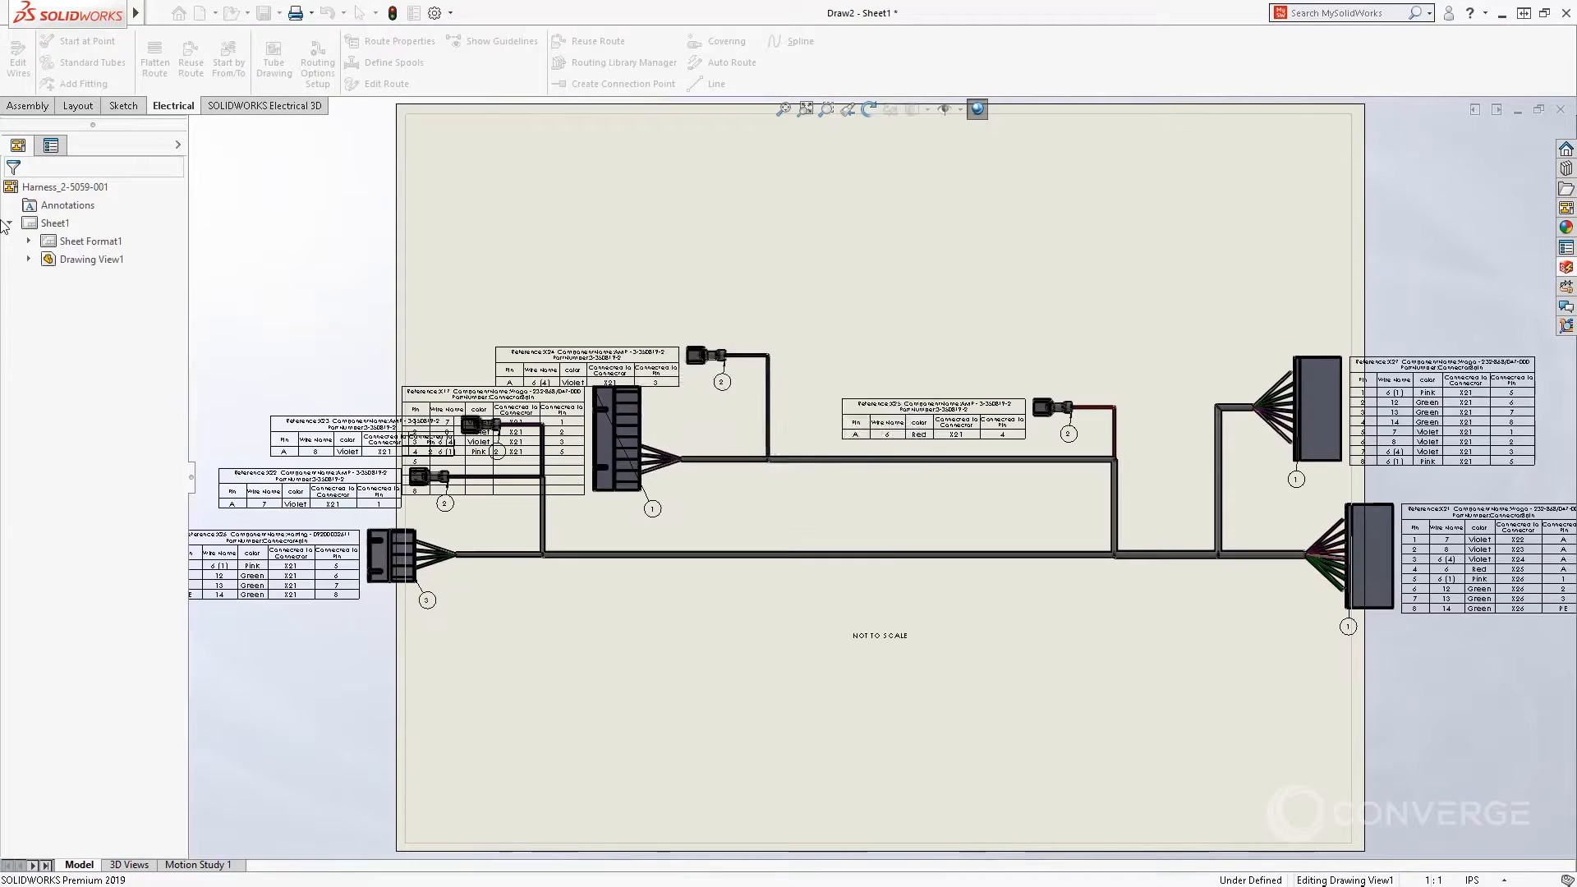
key(Return)
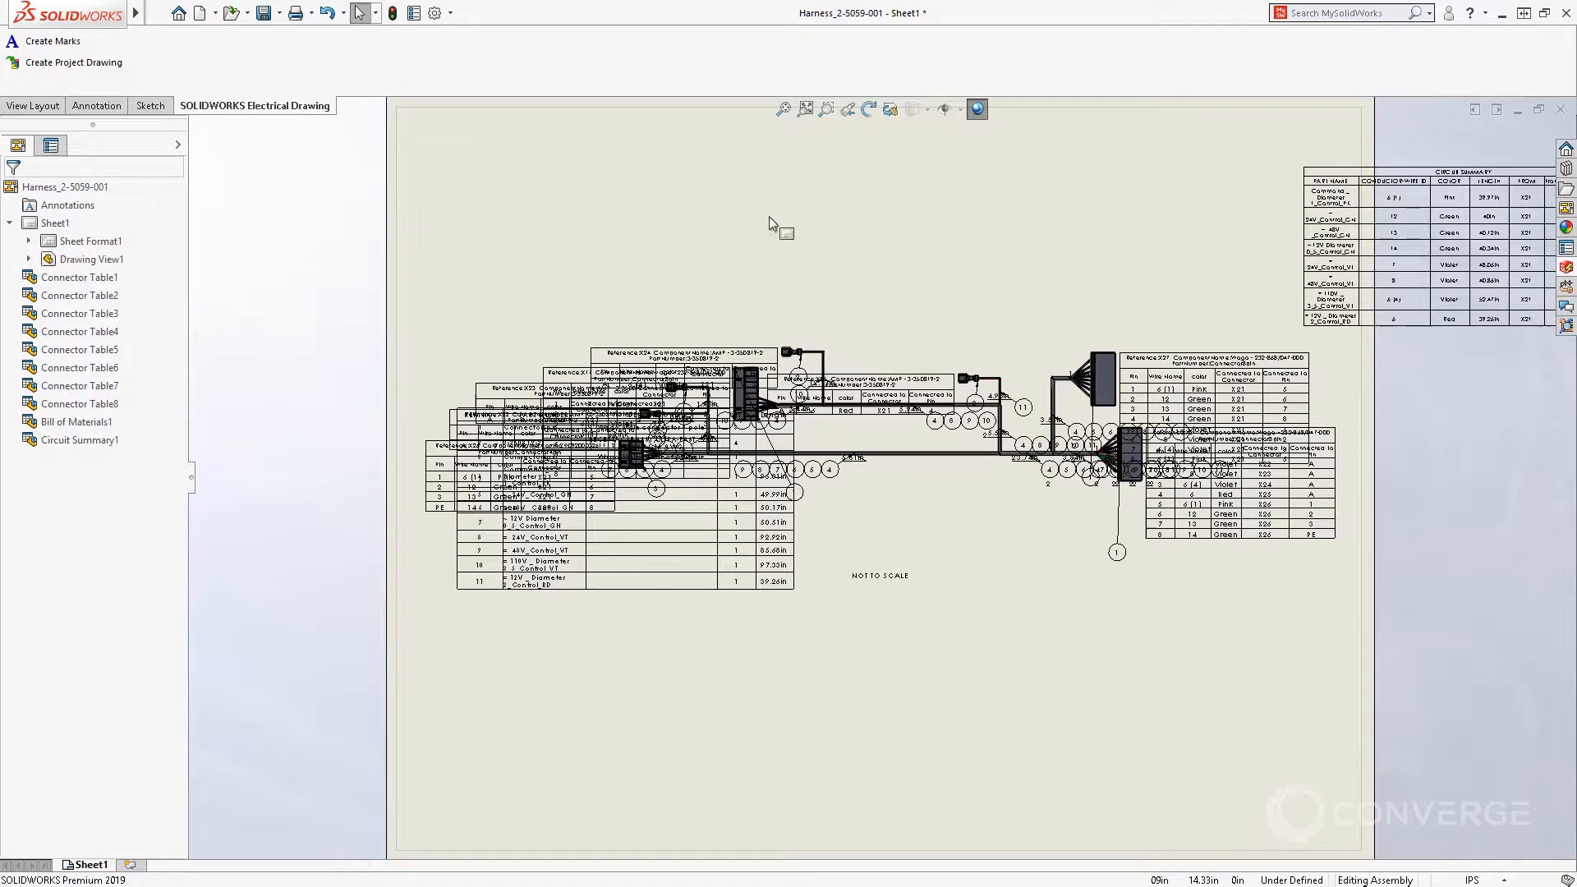
Move the circuit summary table into the upper-right corner of the drawing sheet
click(1314, 177)
drag(1297, 161, 1037, 111)
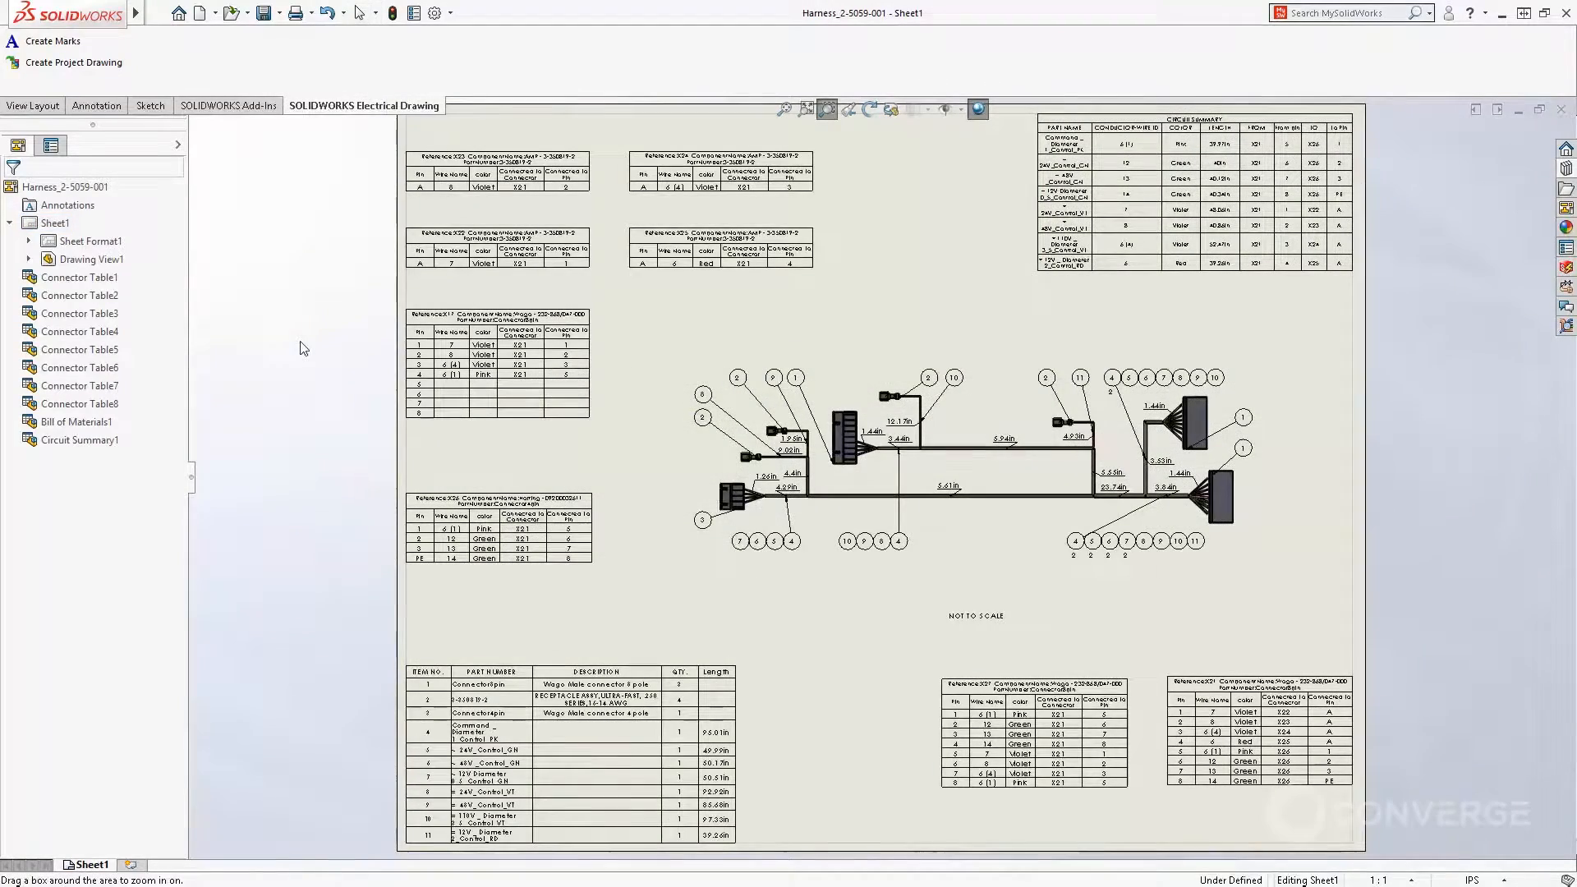
Add the harness drawing to the electrical project and open document 12 - H2 from the project documents
drag(338, 404, 960, 854)
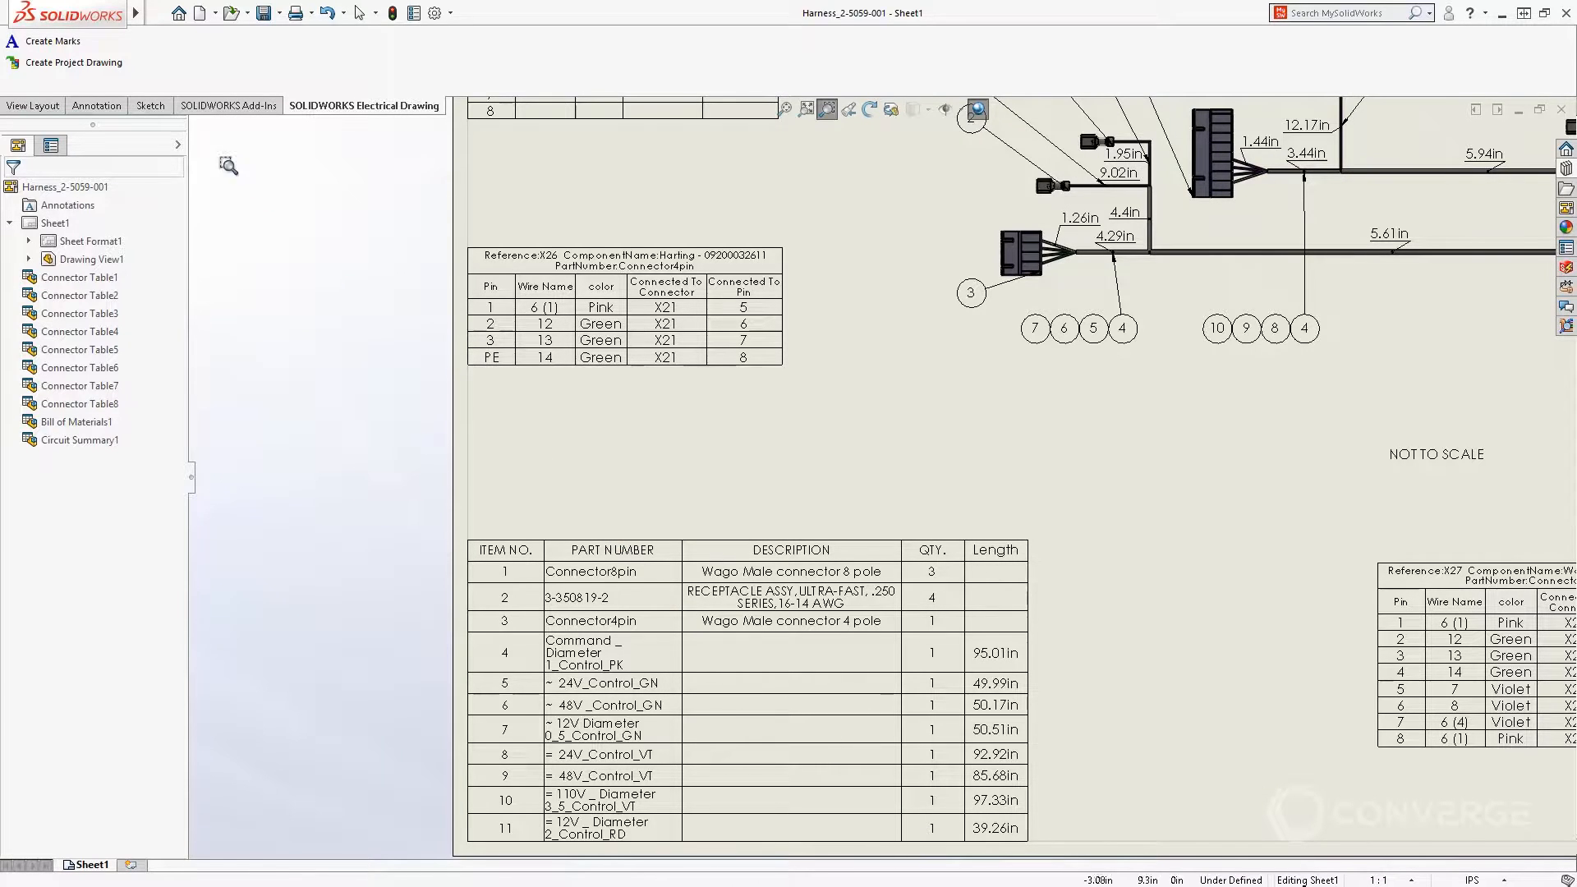
click(113, 70)
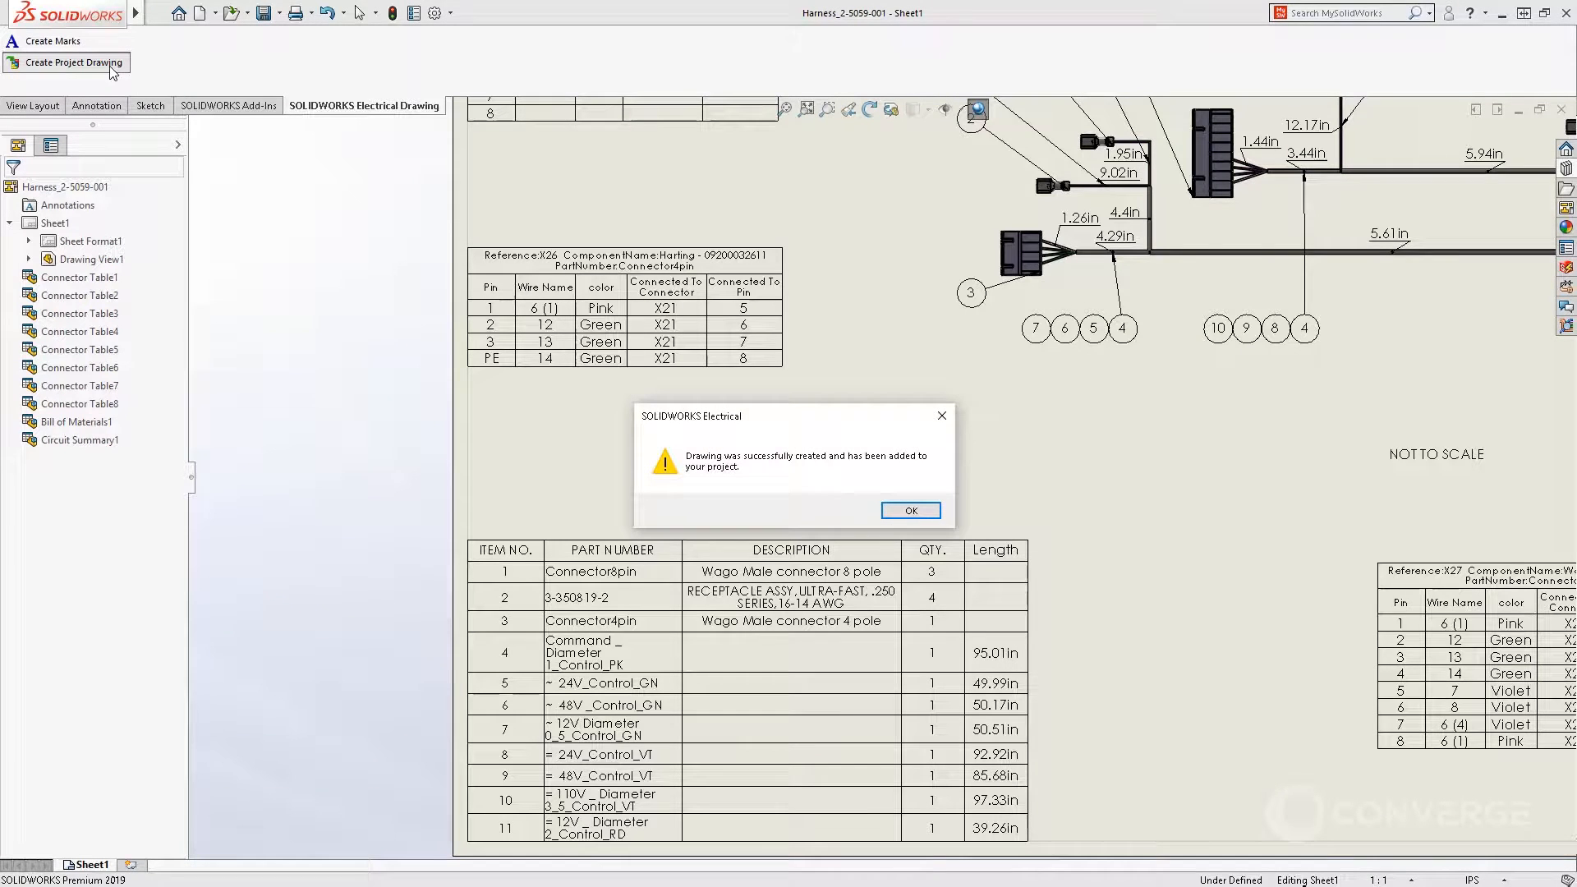
key(Return)
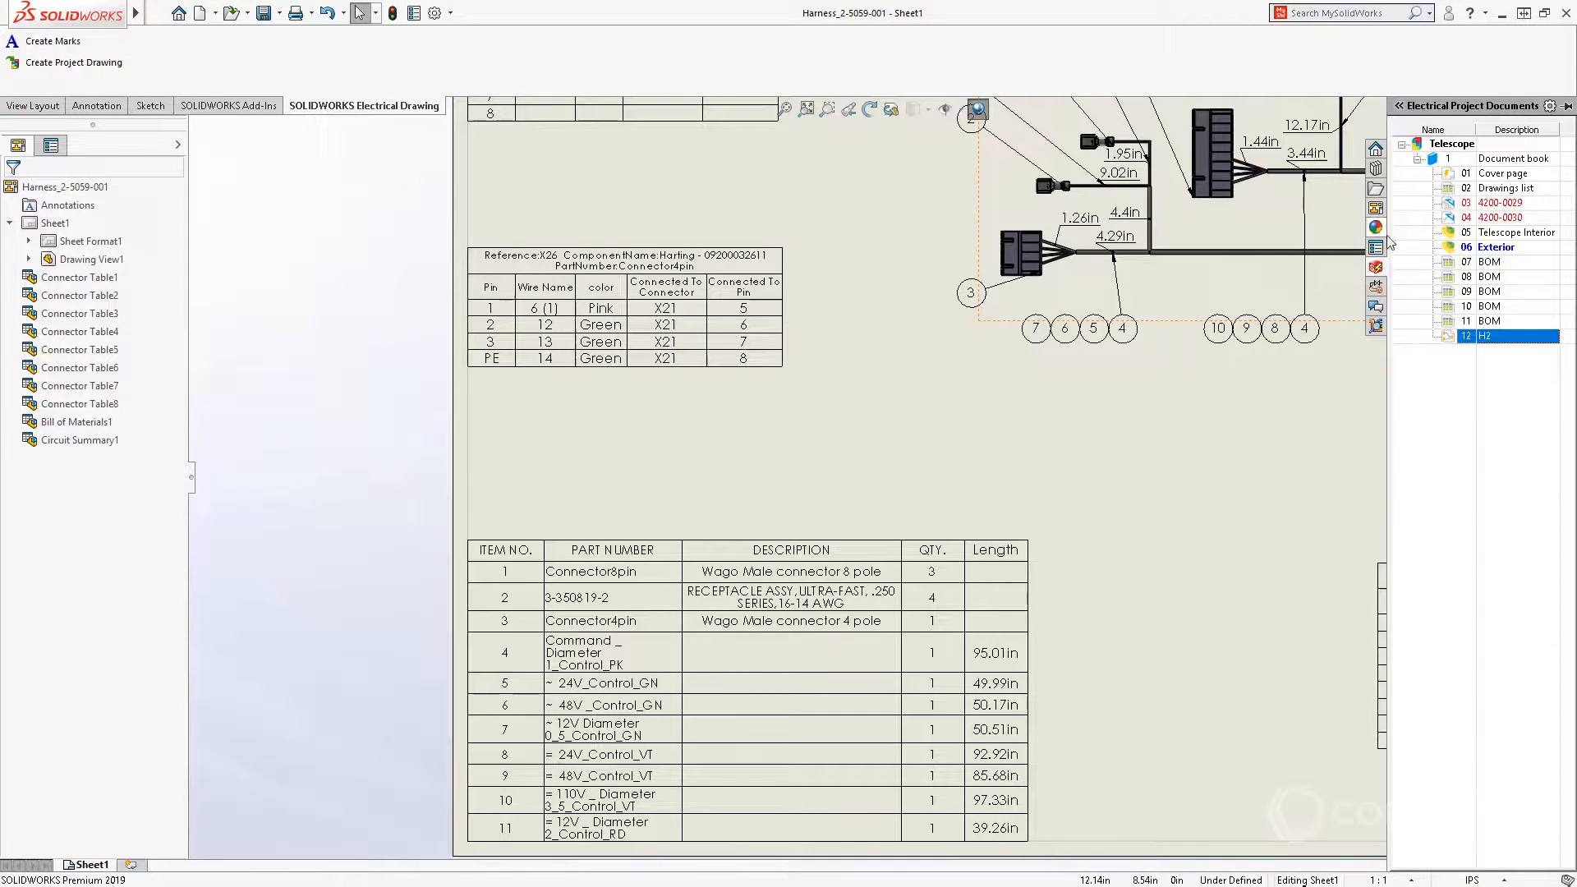
double_click(1477, 336)
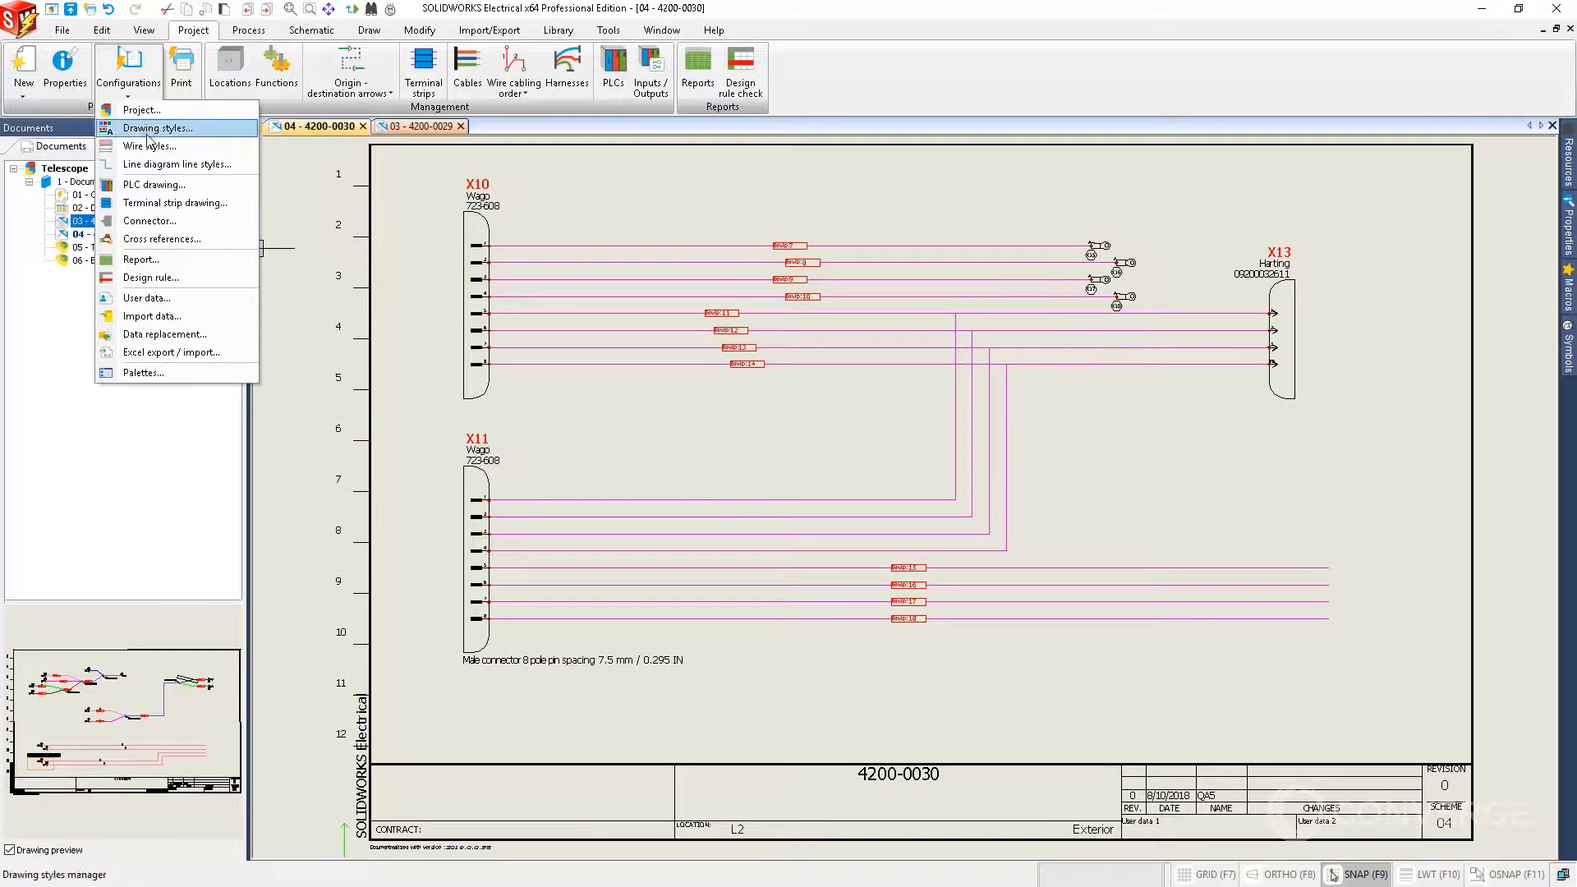
In SOLIDWORKS Electrical, edit the project's dynamic connector WITH pins imperial configuration: rounded corner radius 0.1, distance to first point 0.25
click(156, 225)
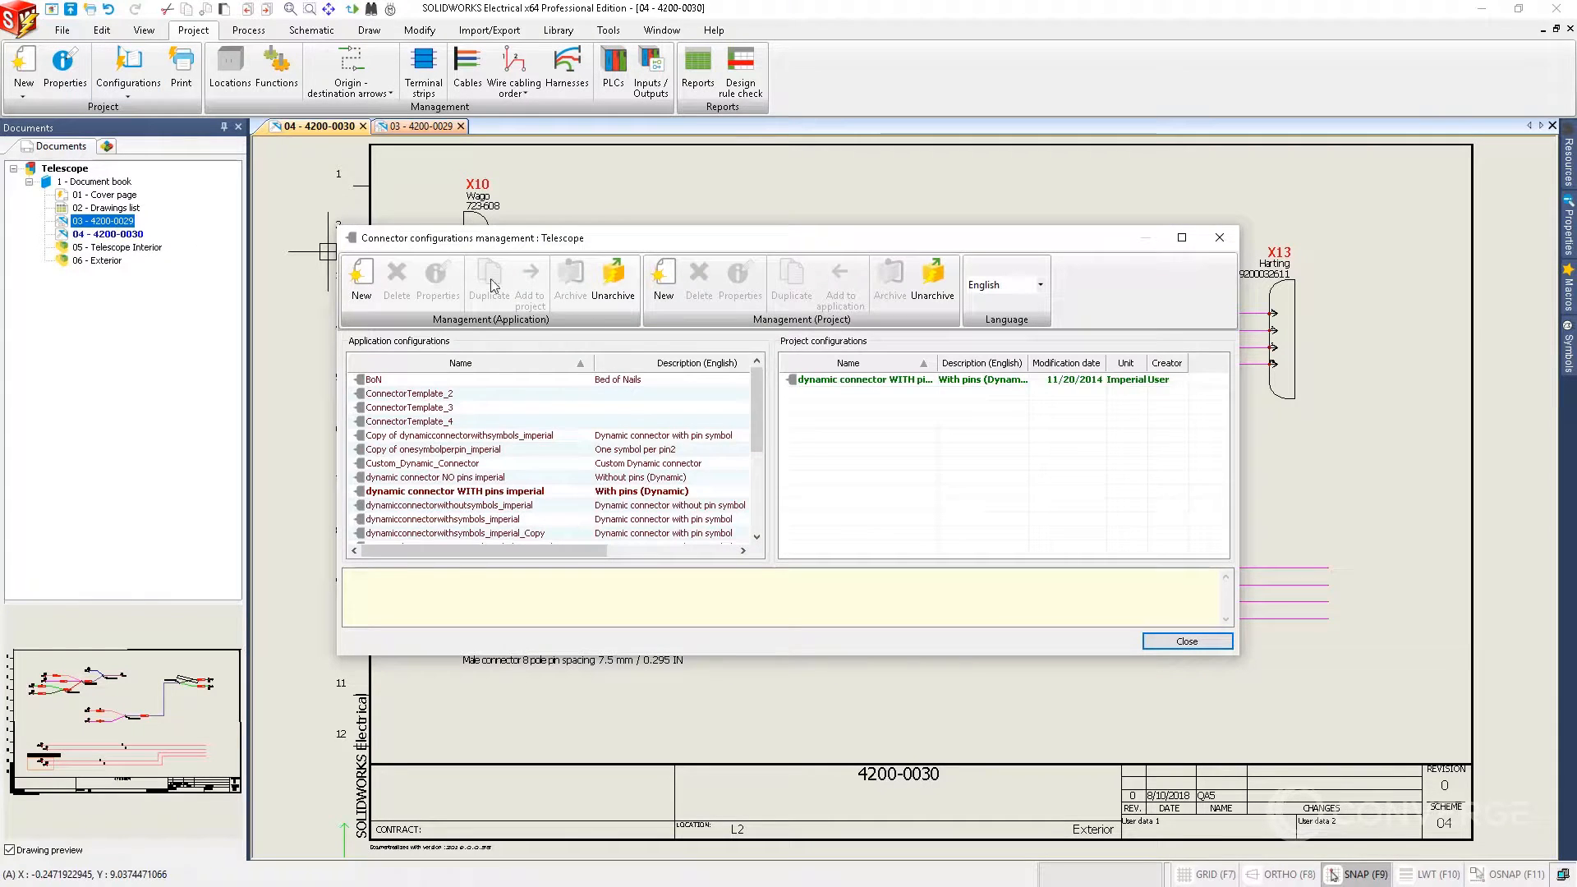
click(803, 386)
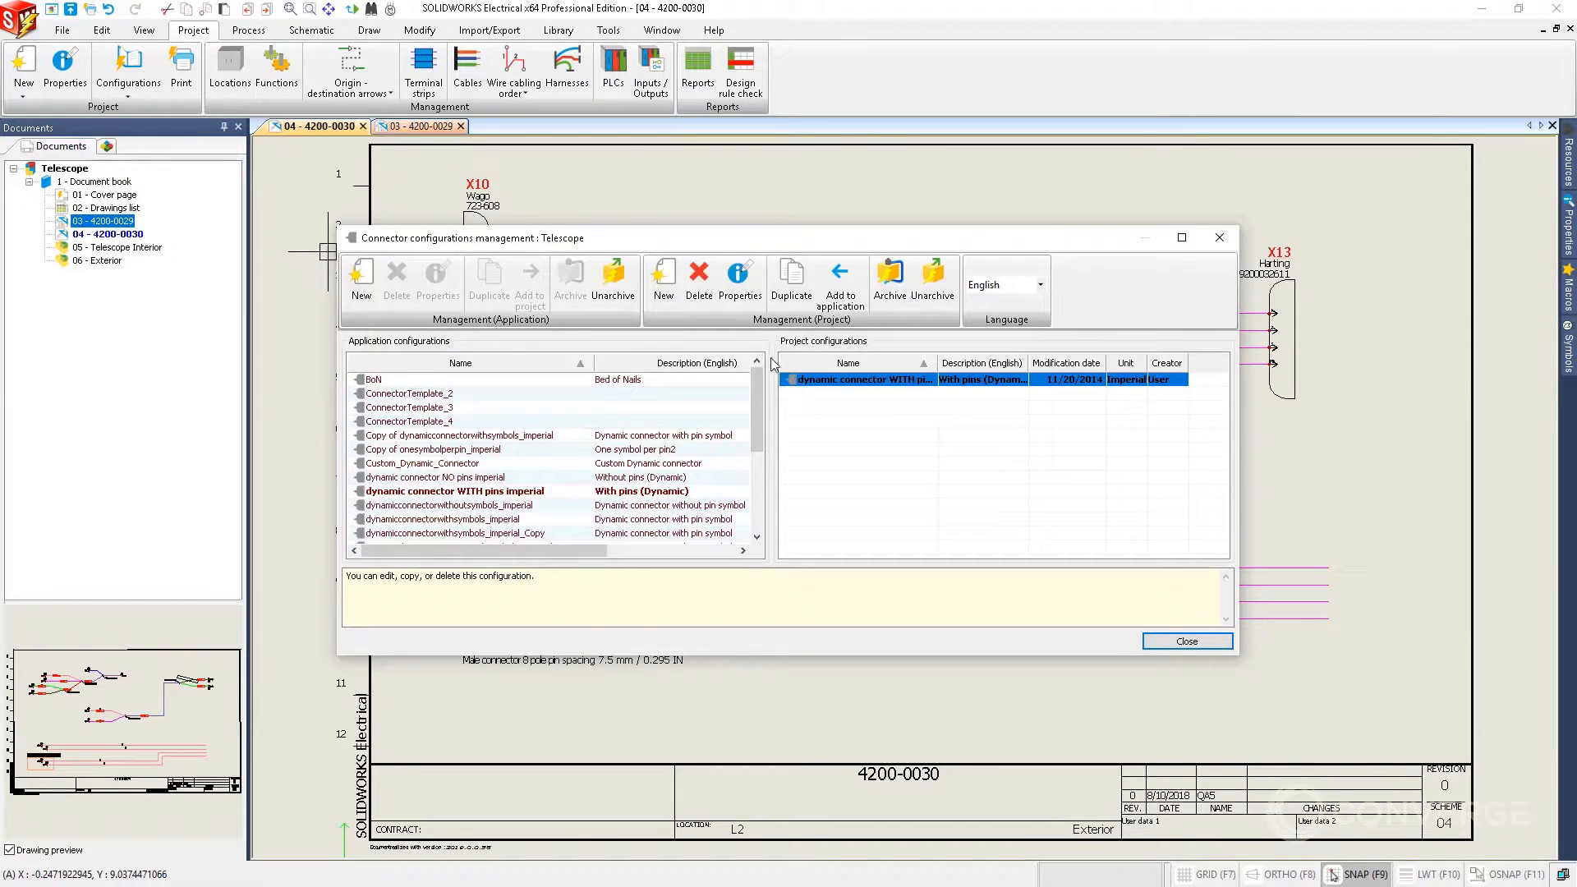
click(739, 280)
click(535, 214)
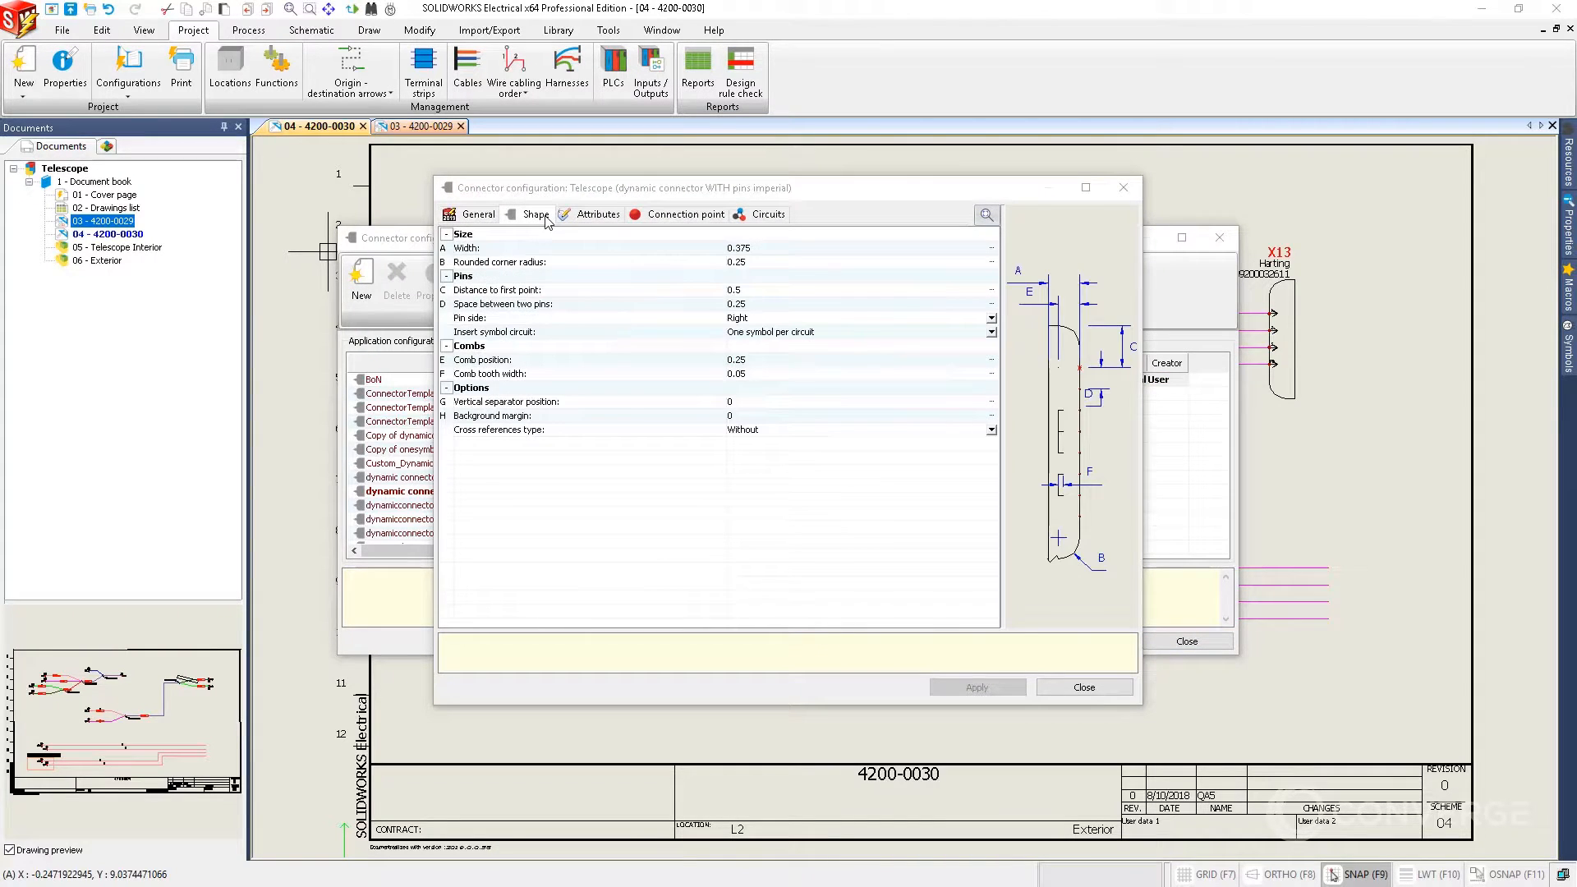
click(754, 263)
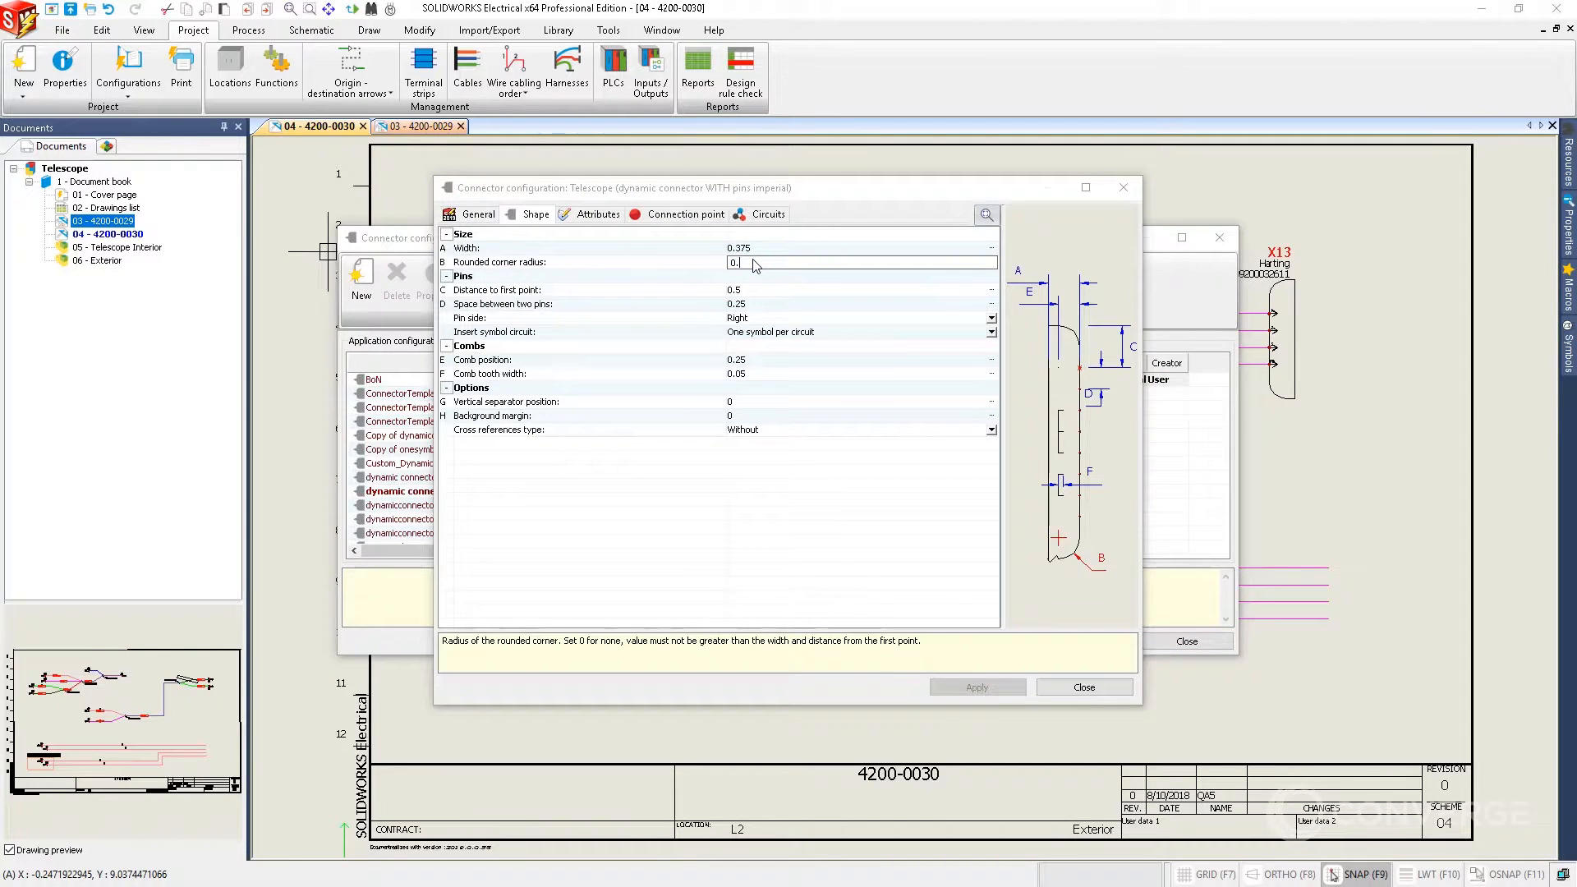
click(760, 292)
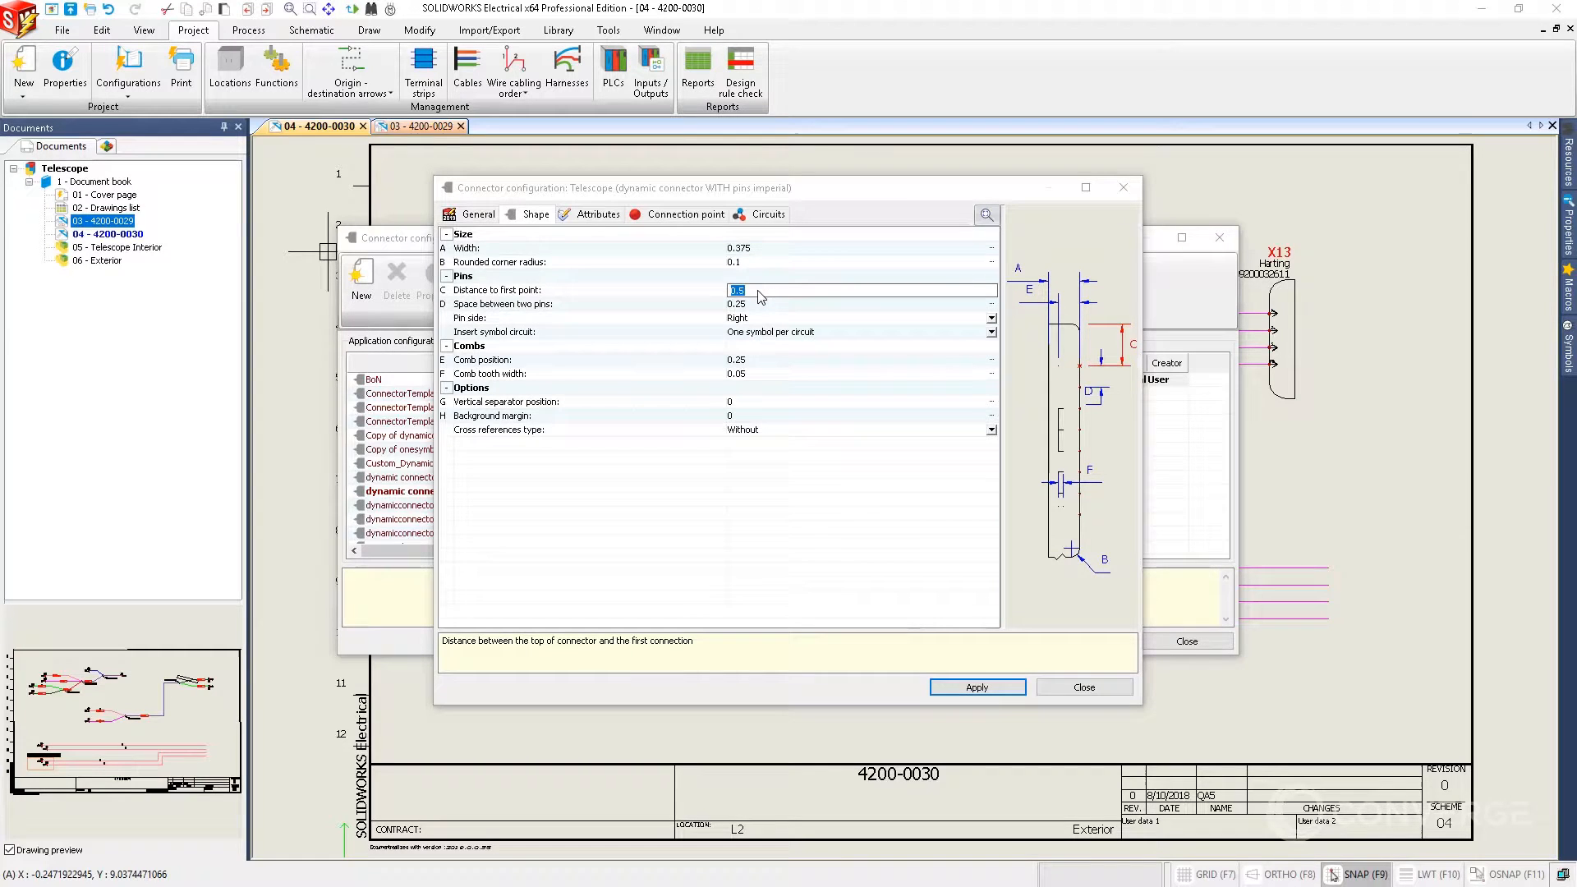
text(.25)
Set the connector configuration's pin side to Right and left and its background margin to 0.1, apply it and close the configuration manager
click(771, 319)
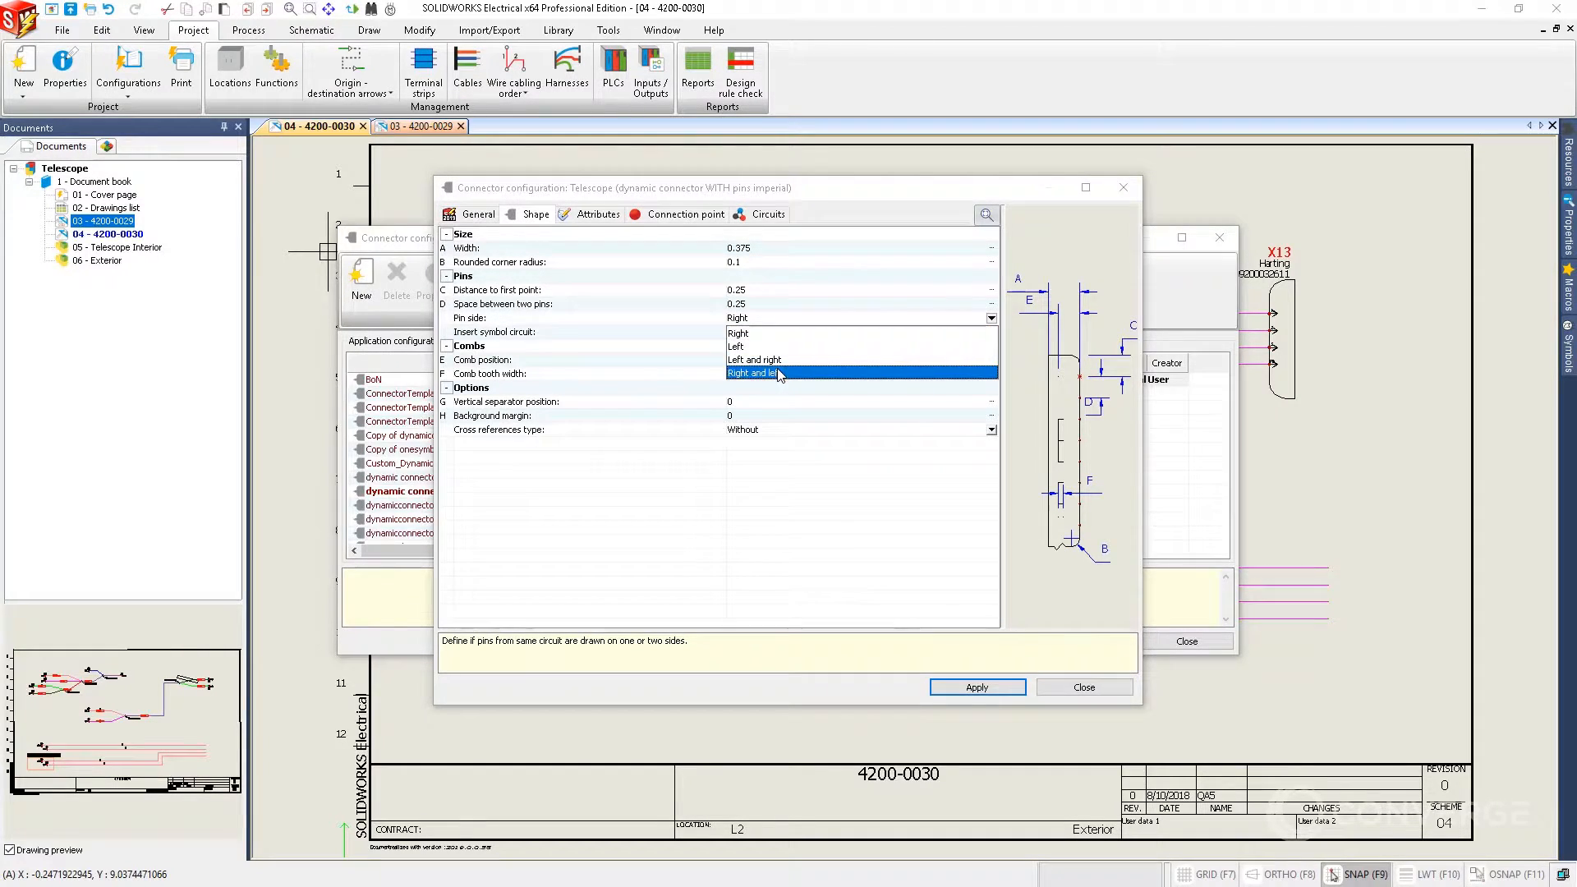
click(779, 374)
click(780, 417)
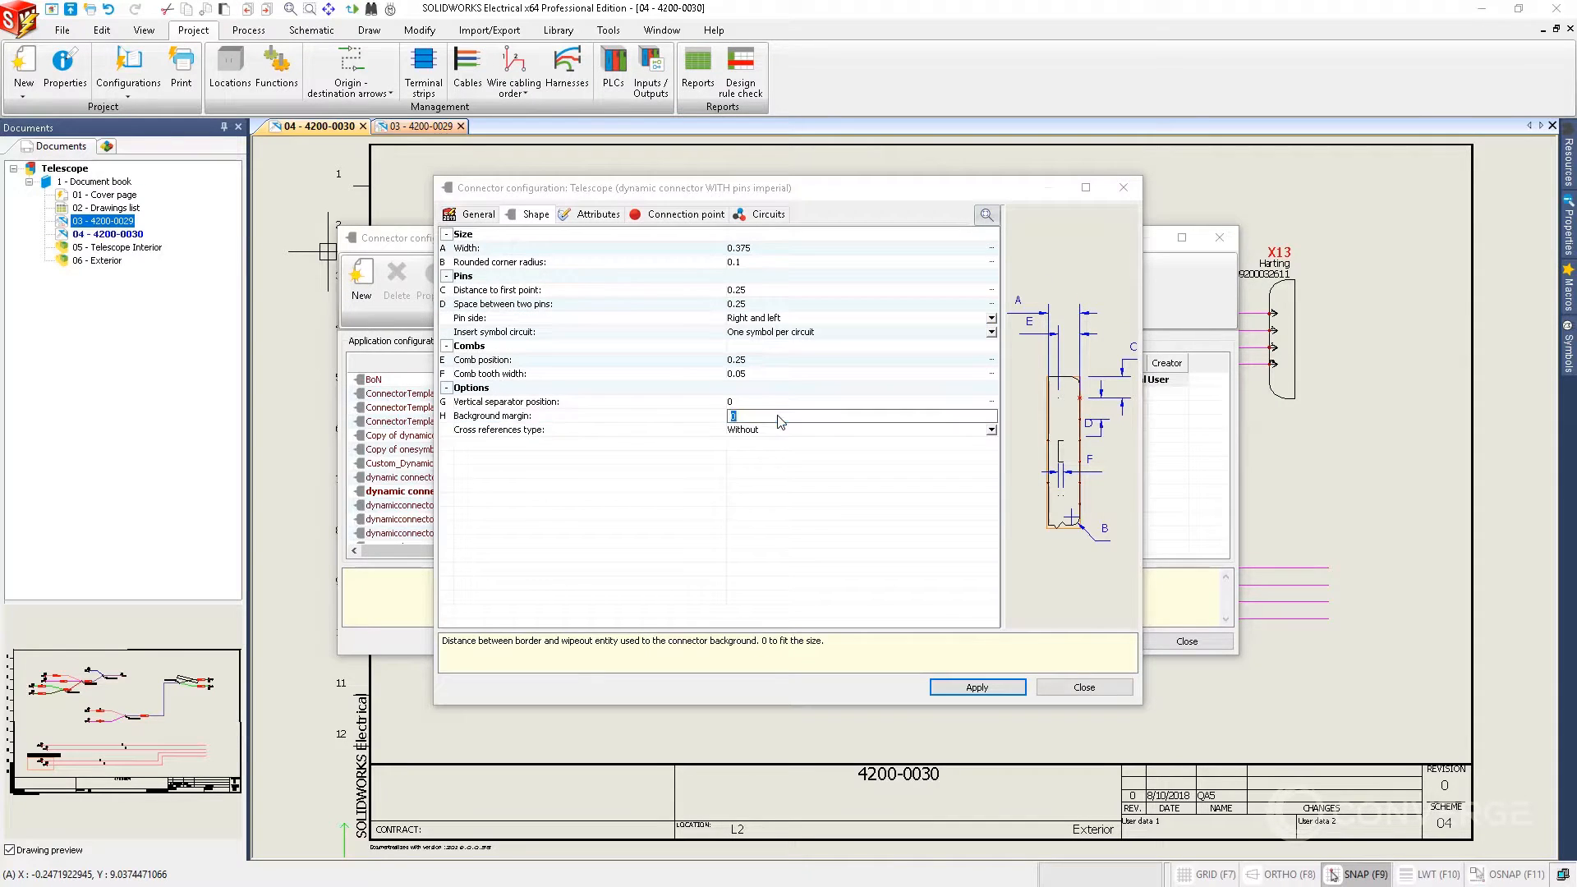
key(Return)
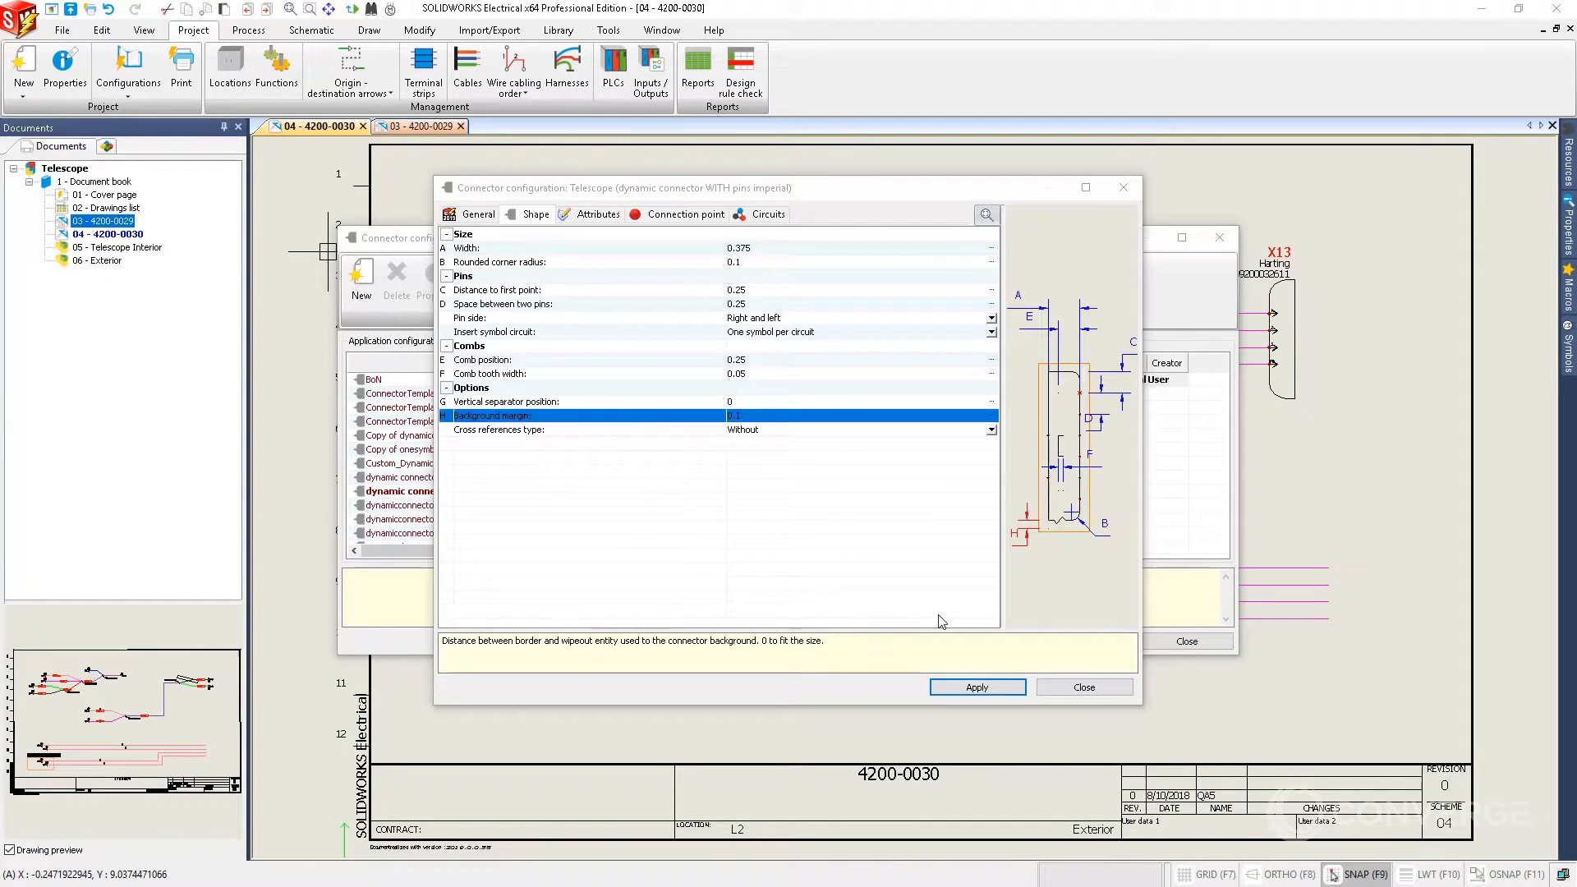
click(978, 688)
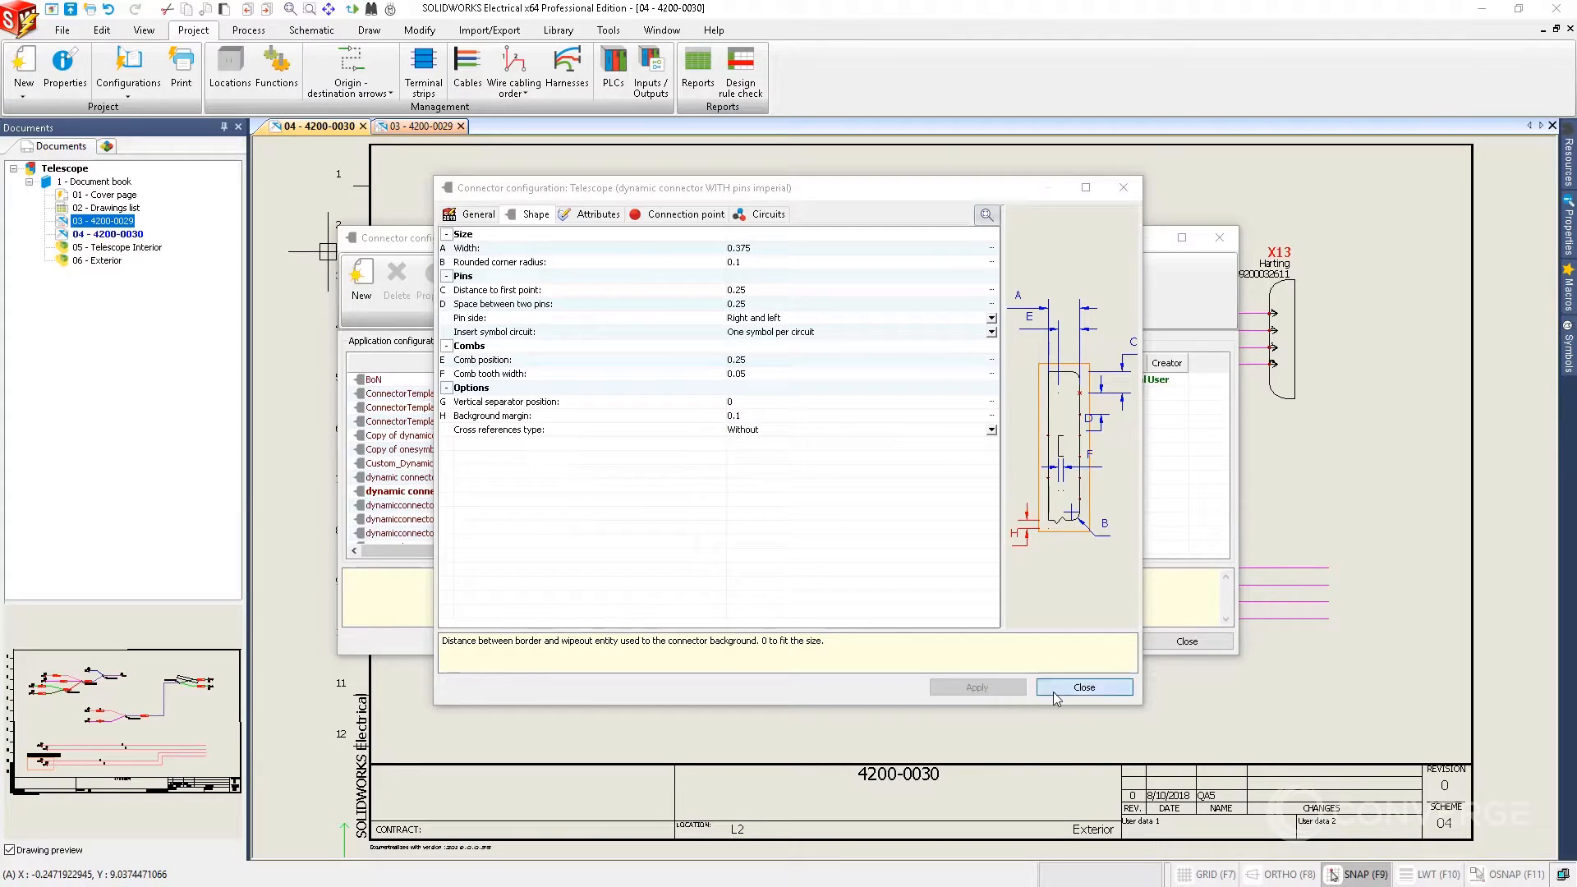
click(1085, 687)
click(1165, 644)
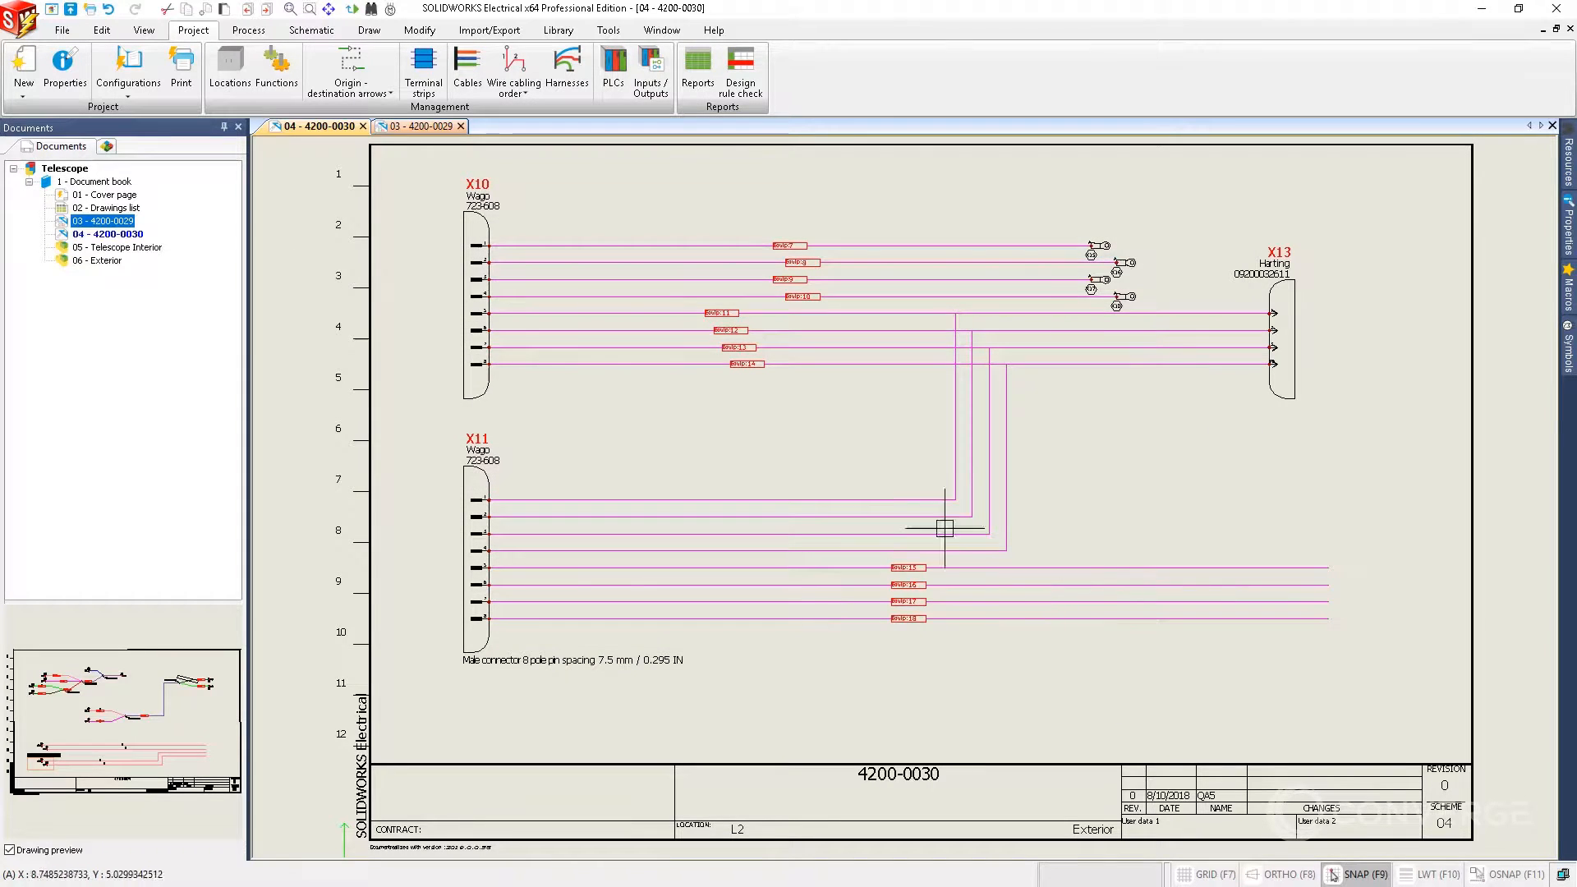
Start inserting a new connector in drawing 04 - 4200-0030 using the Wago female part 232-868/047-000
click(312, 29)
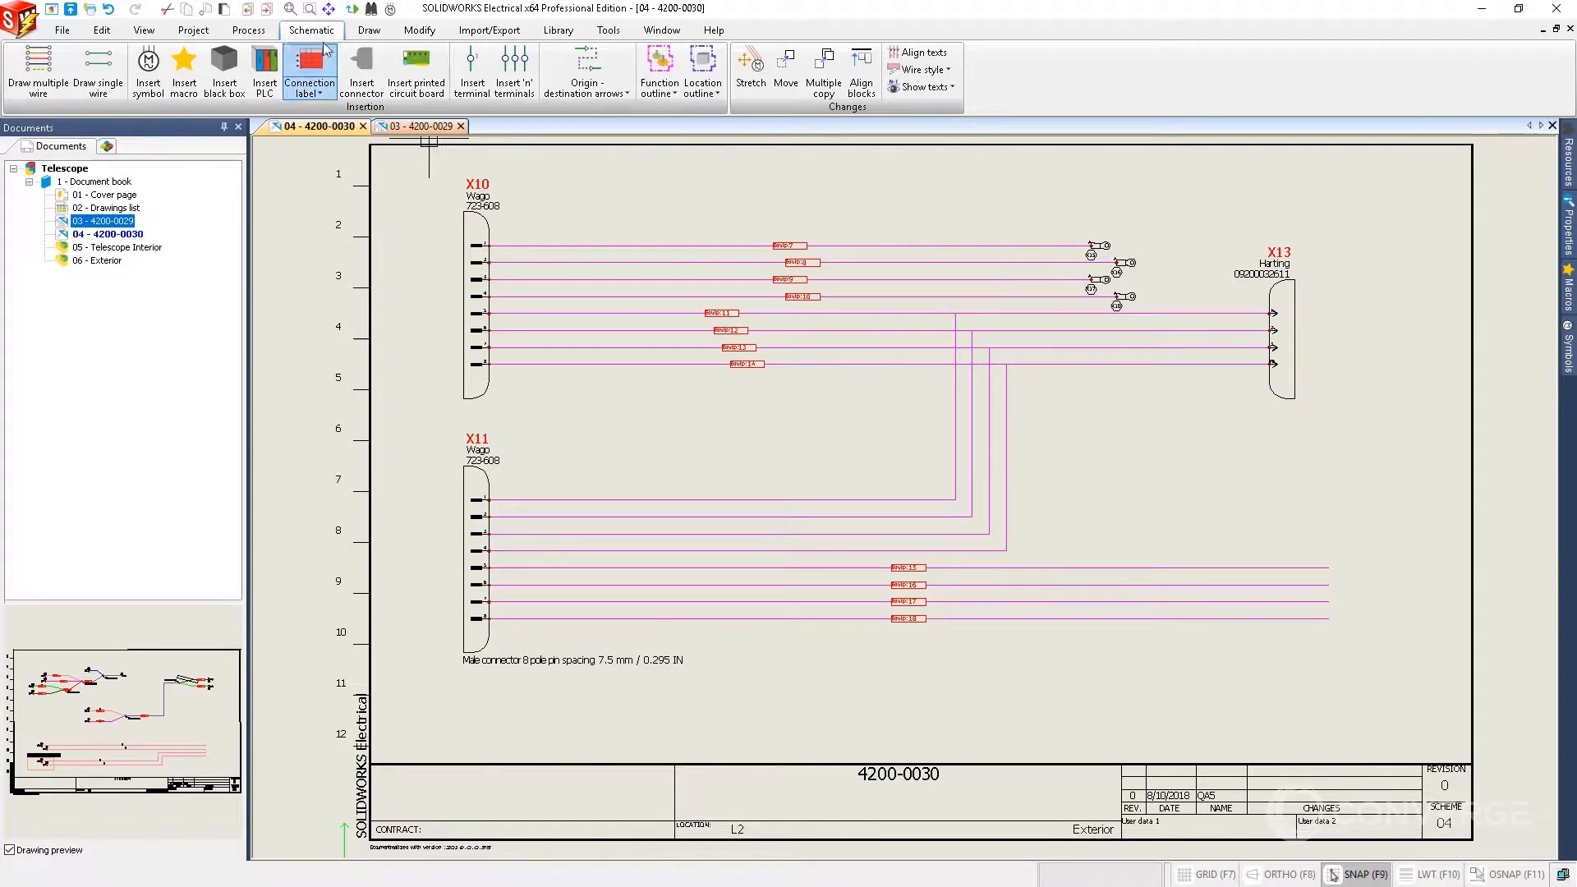
click(360, 72)
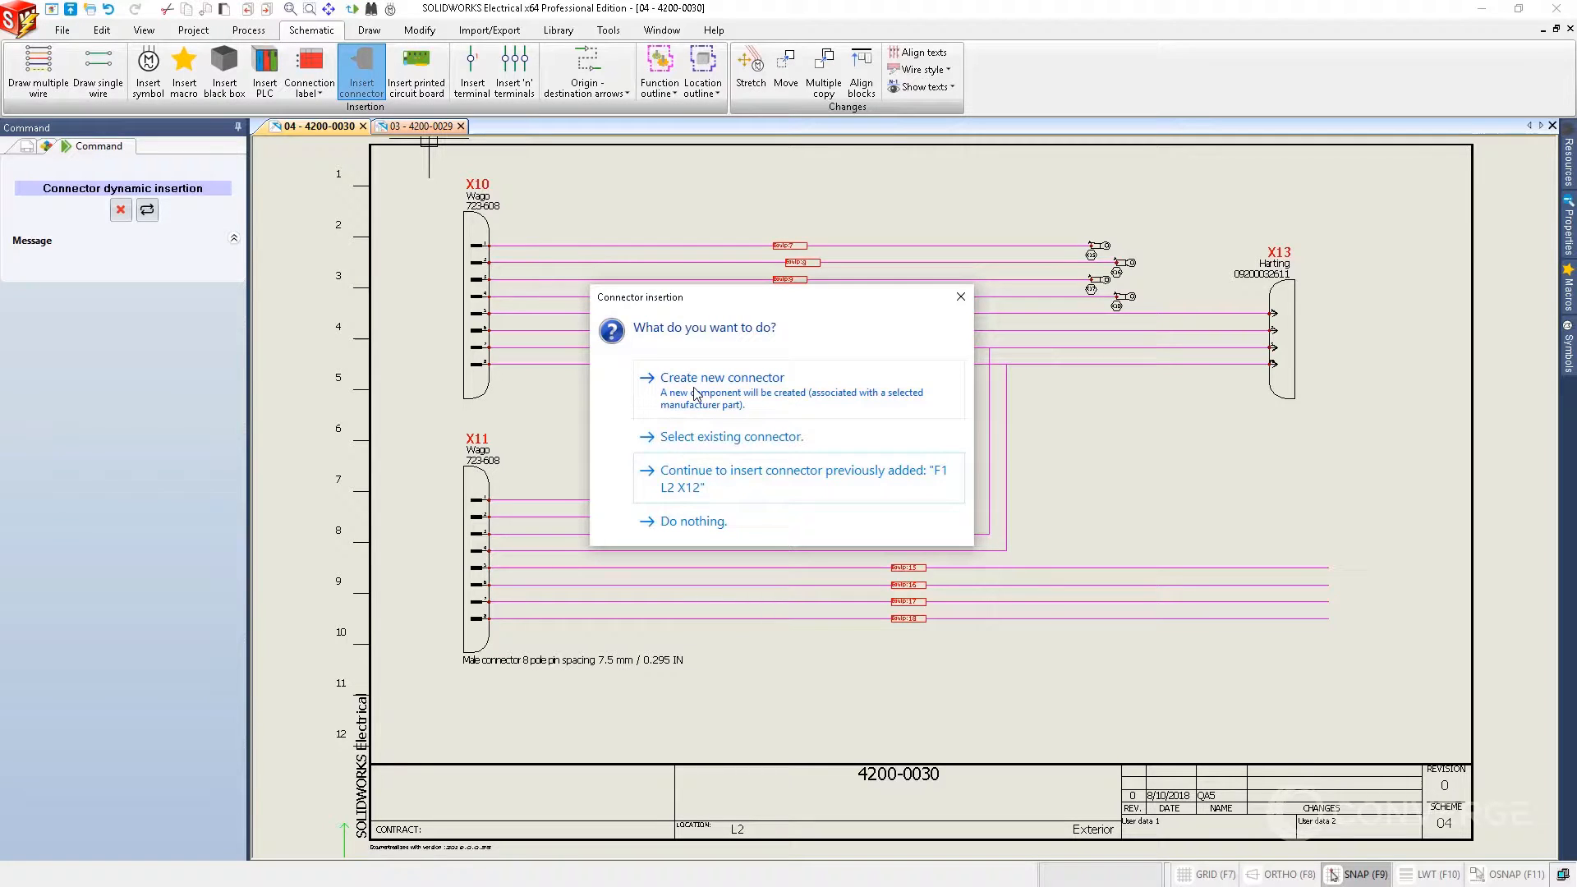
click(697, 394)
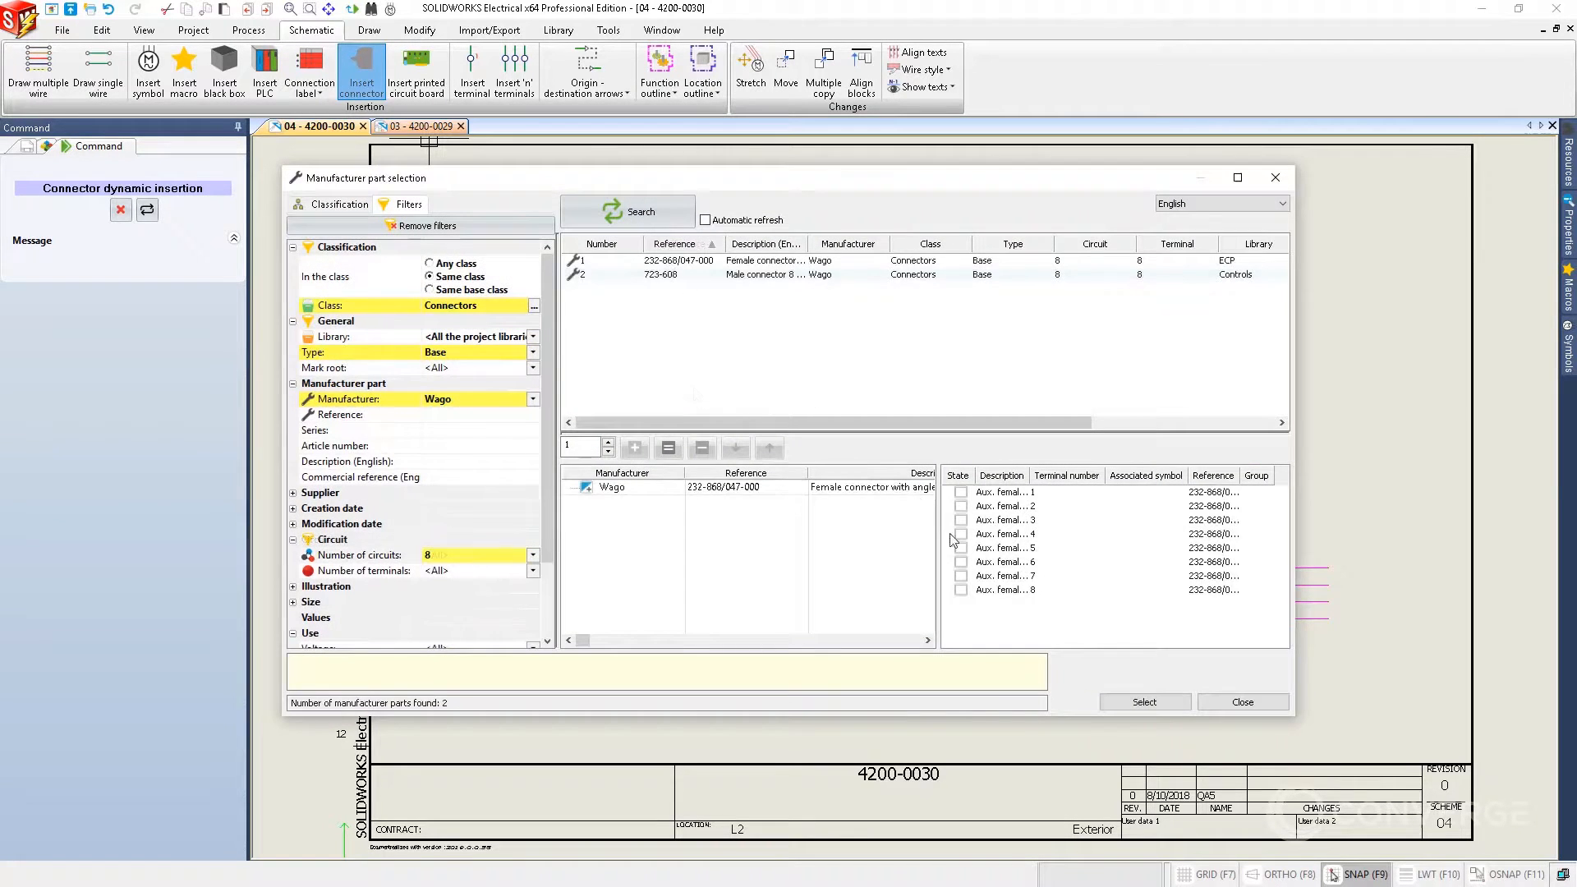
click(1106, 703)
click(1081, 697)
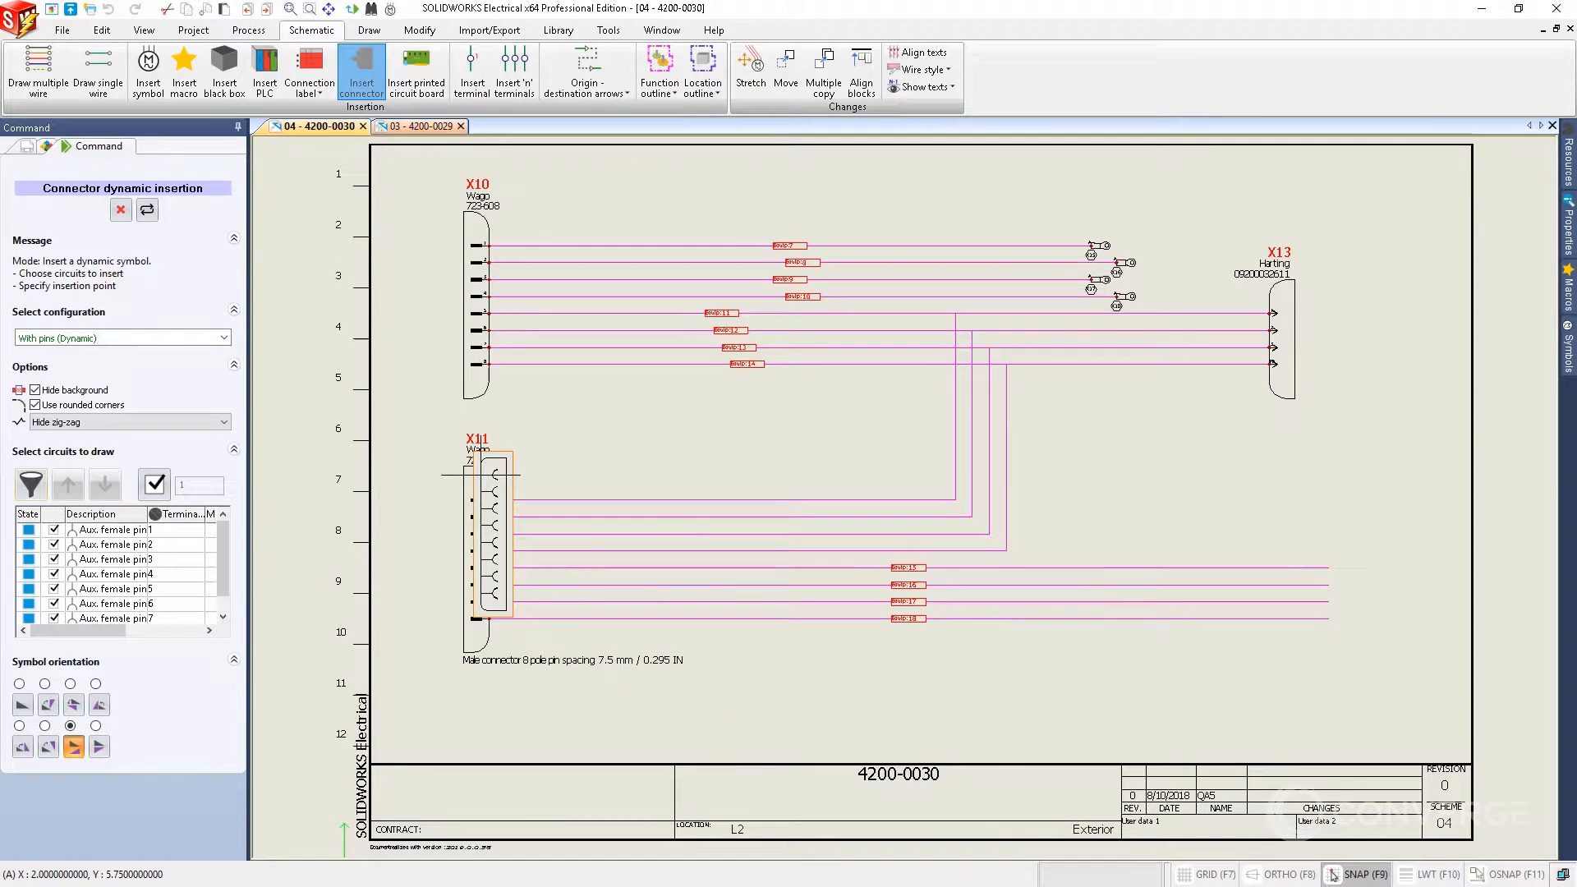
Turn off background hiding for the connector symbol and set its break line to automatic zig-zag
click(85, 392)
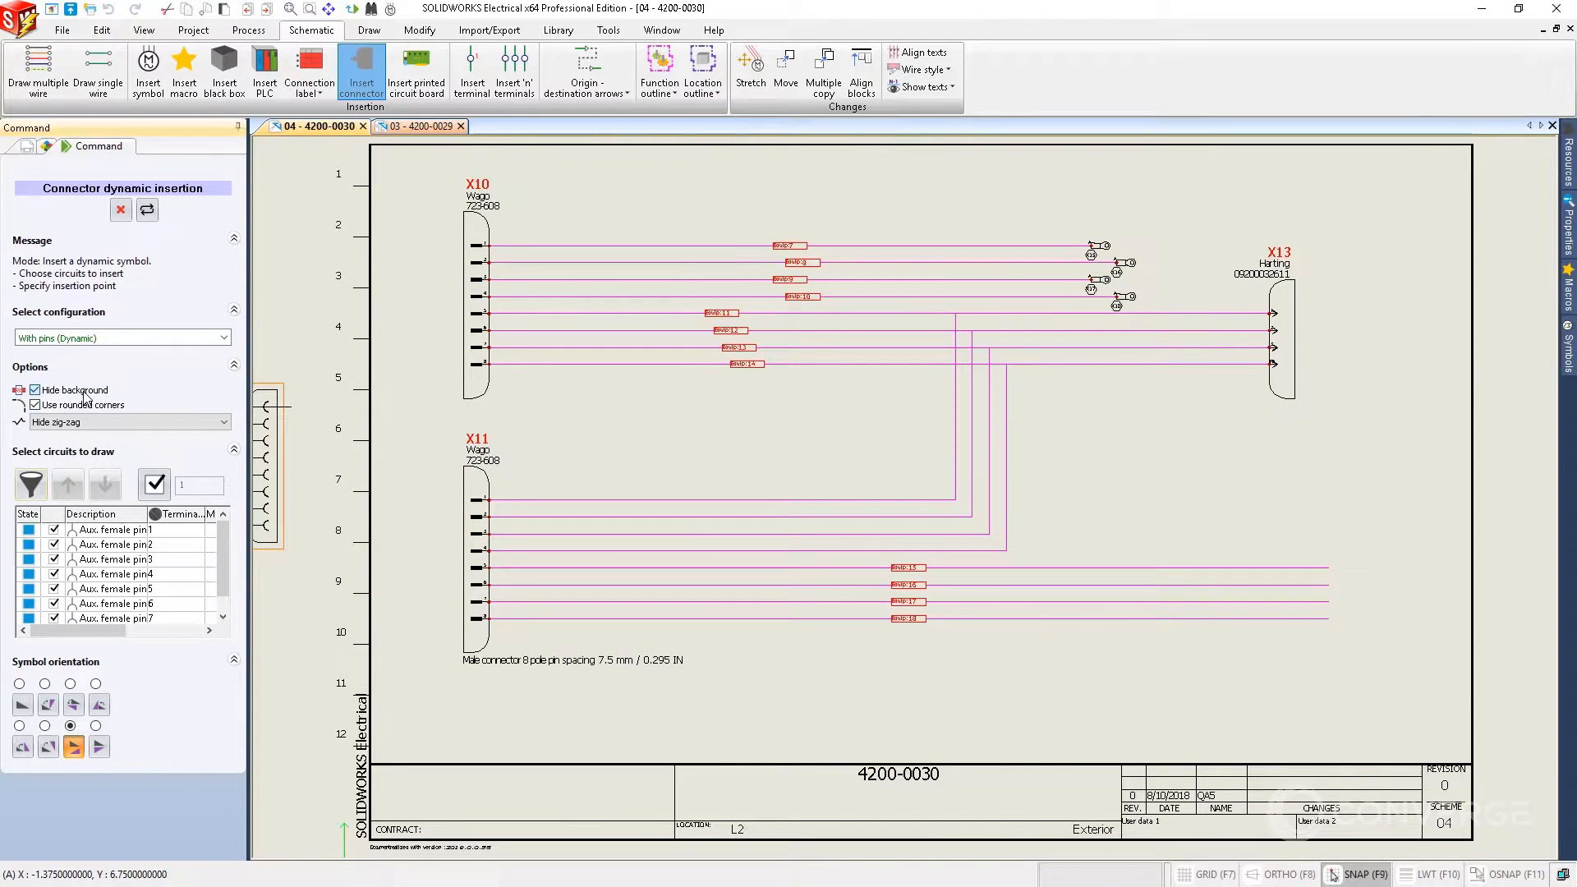
click(91, 421)
click(100, 451)
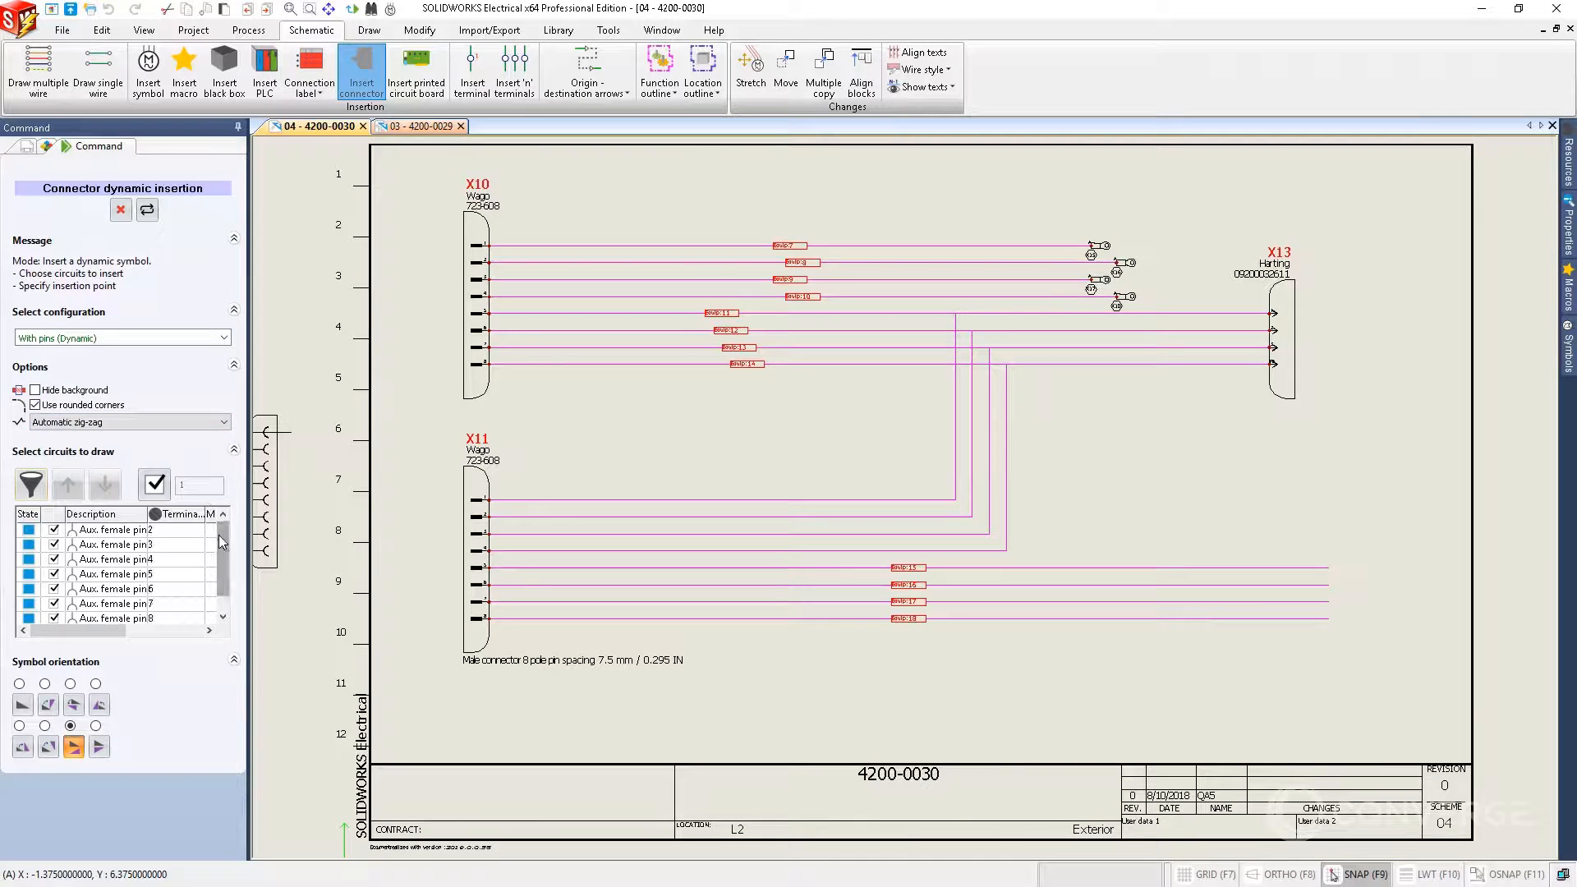
Exclude female pins 5 to 8, place the four-pin partial connector on the open ends of the four lowest wires, and finish inserting
scroll(123, 575, down, 1)
click(55, 605)
click(53, 589)
click(53, 574)
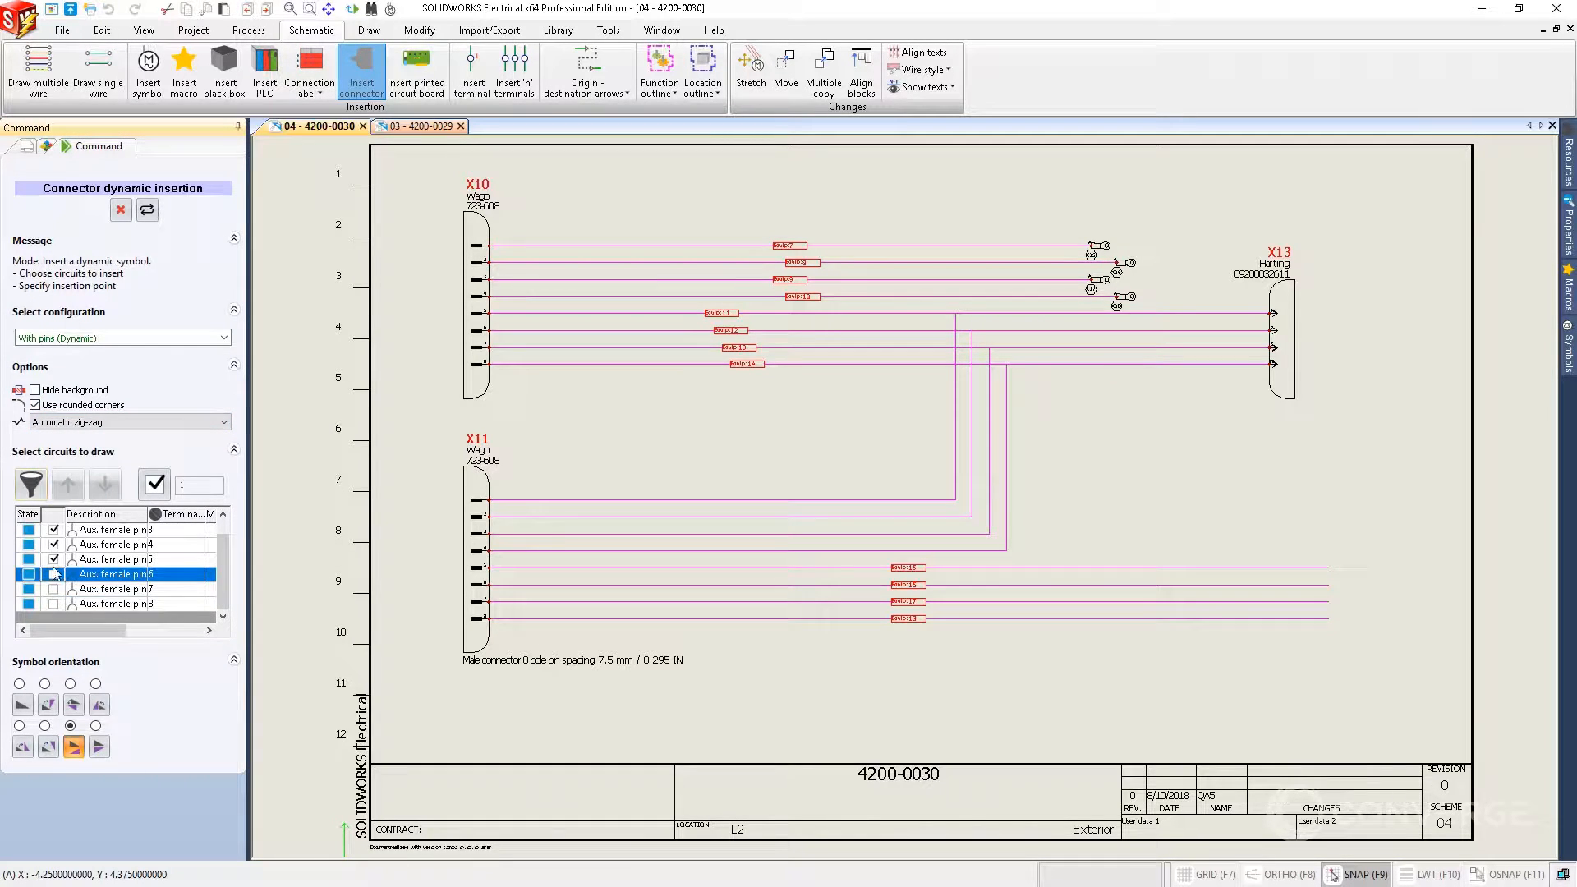
click(53, 559)
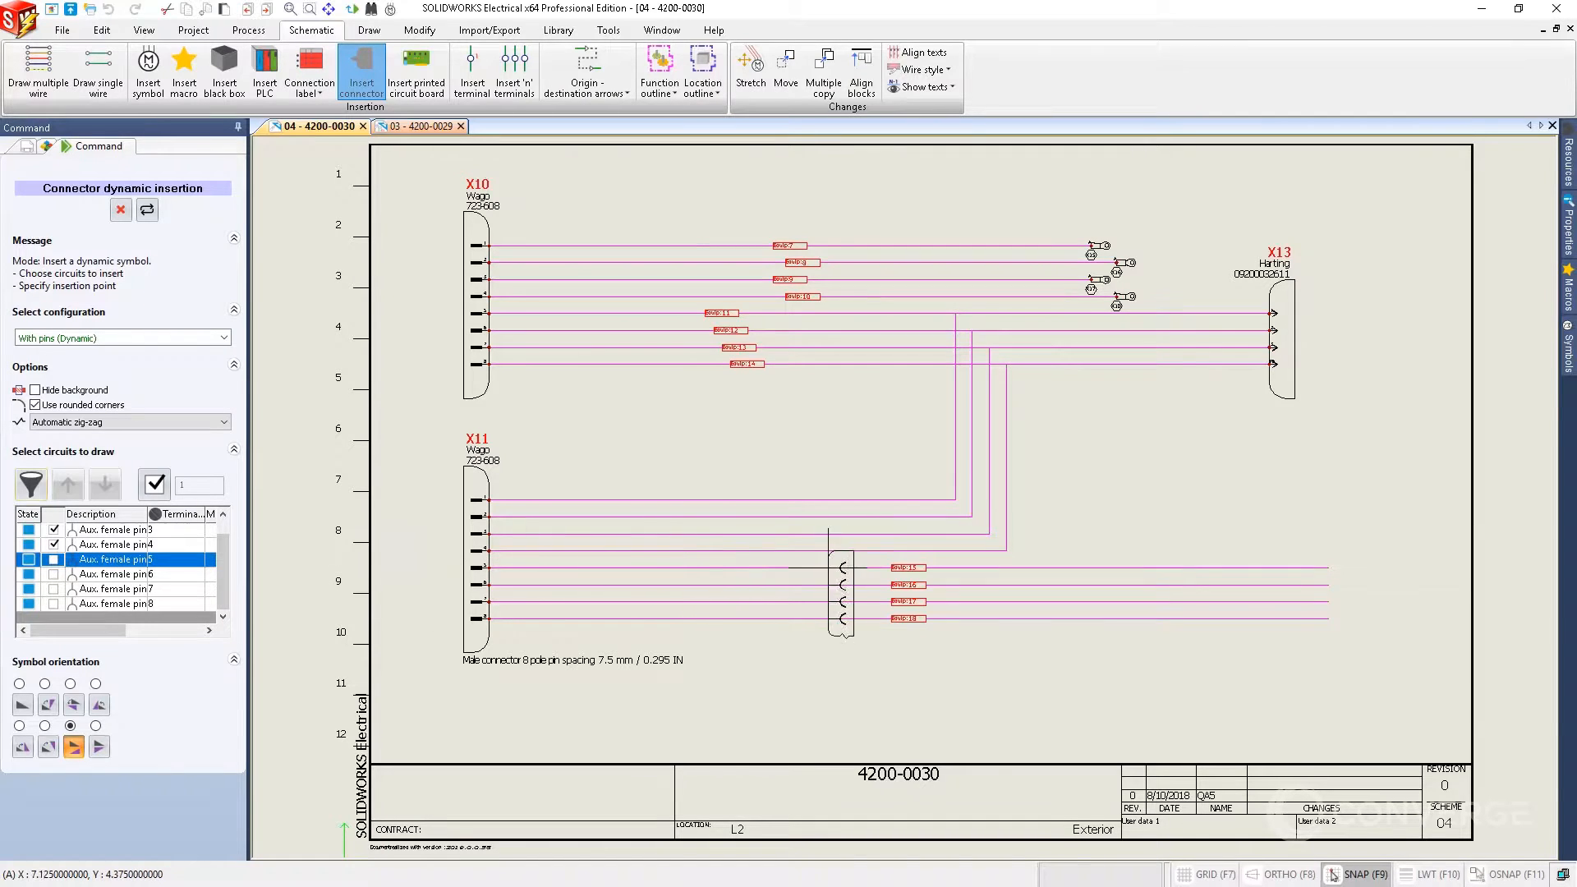
click(1292, 567)
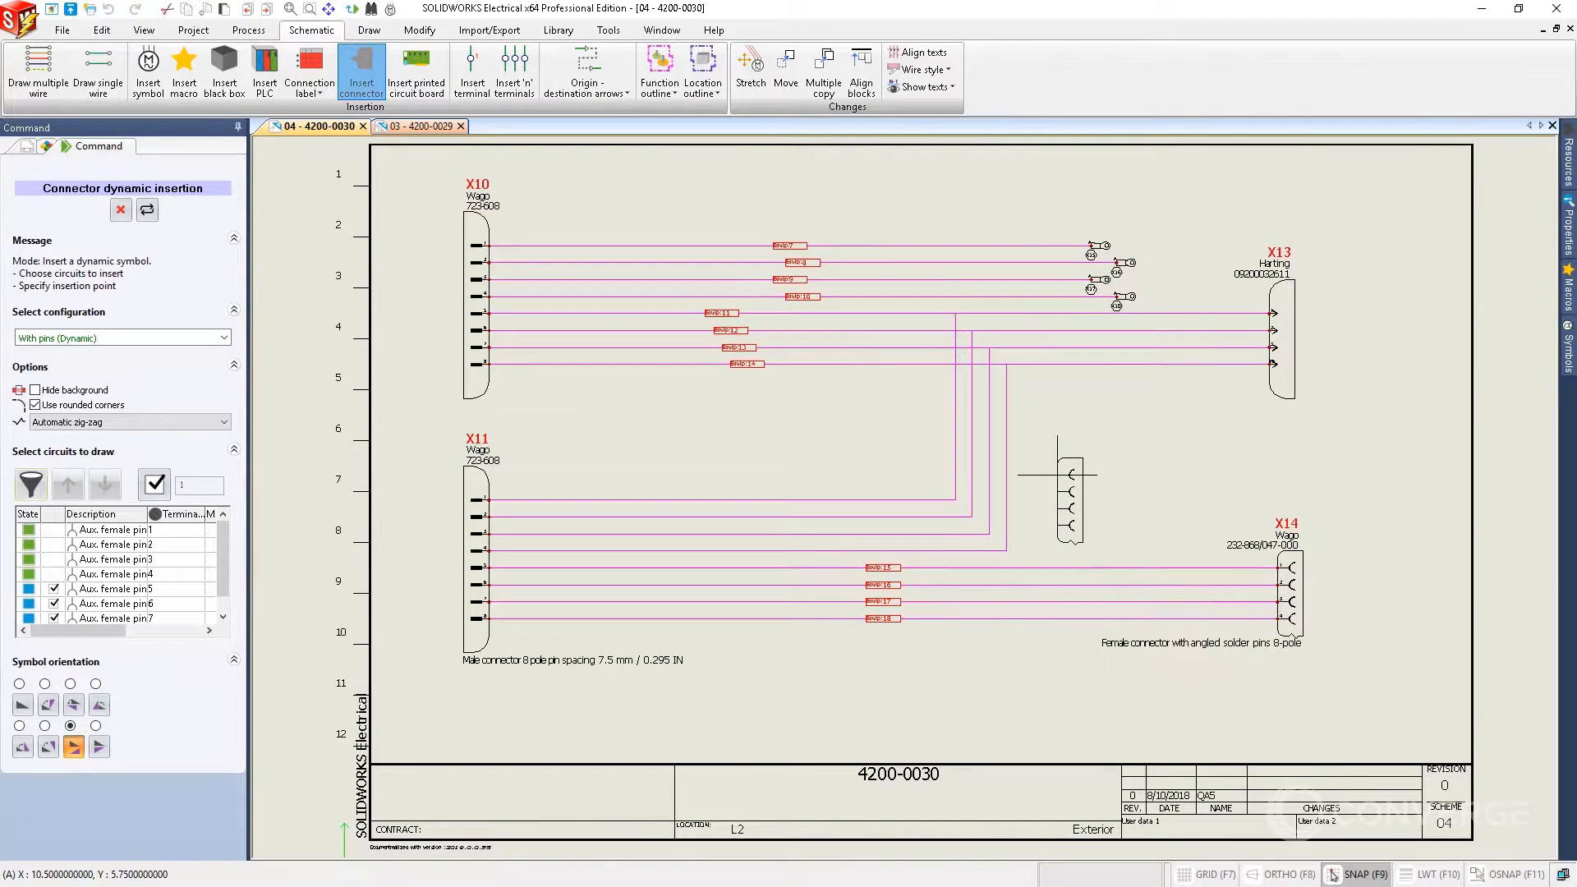
key(Escape)
In drawing 03 - 4200-0029, continue connector X14 with hidden background and square corners, placing it on the four lower wires' open ends
click(417, 126)
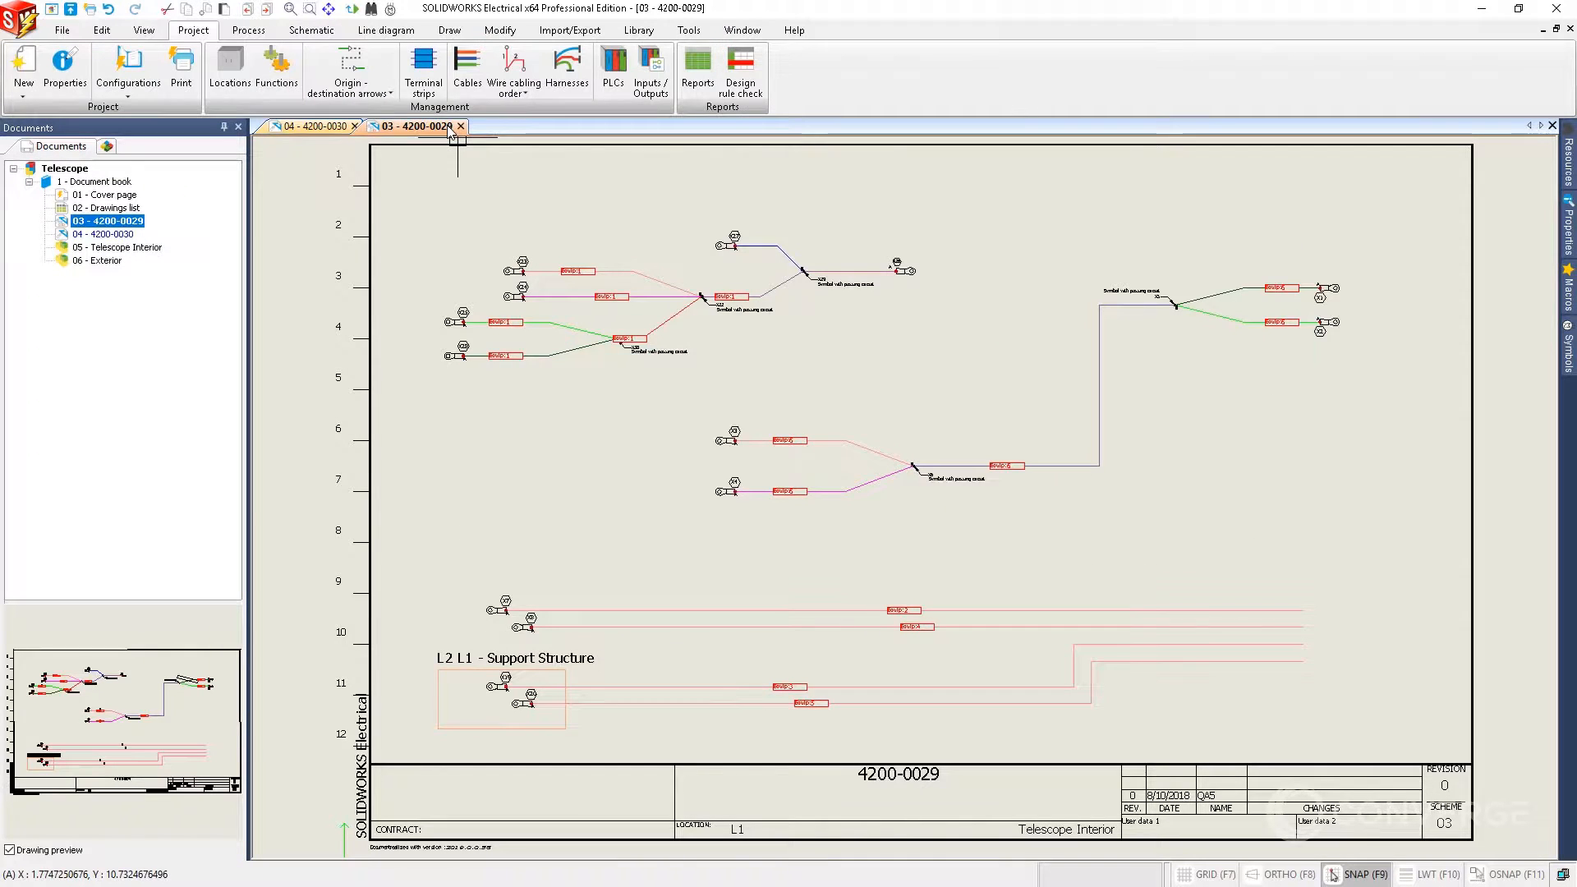
click(312, 31)
click(362, 67)
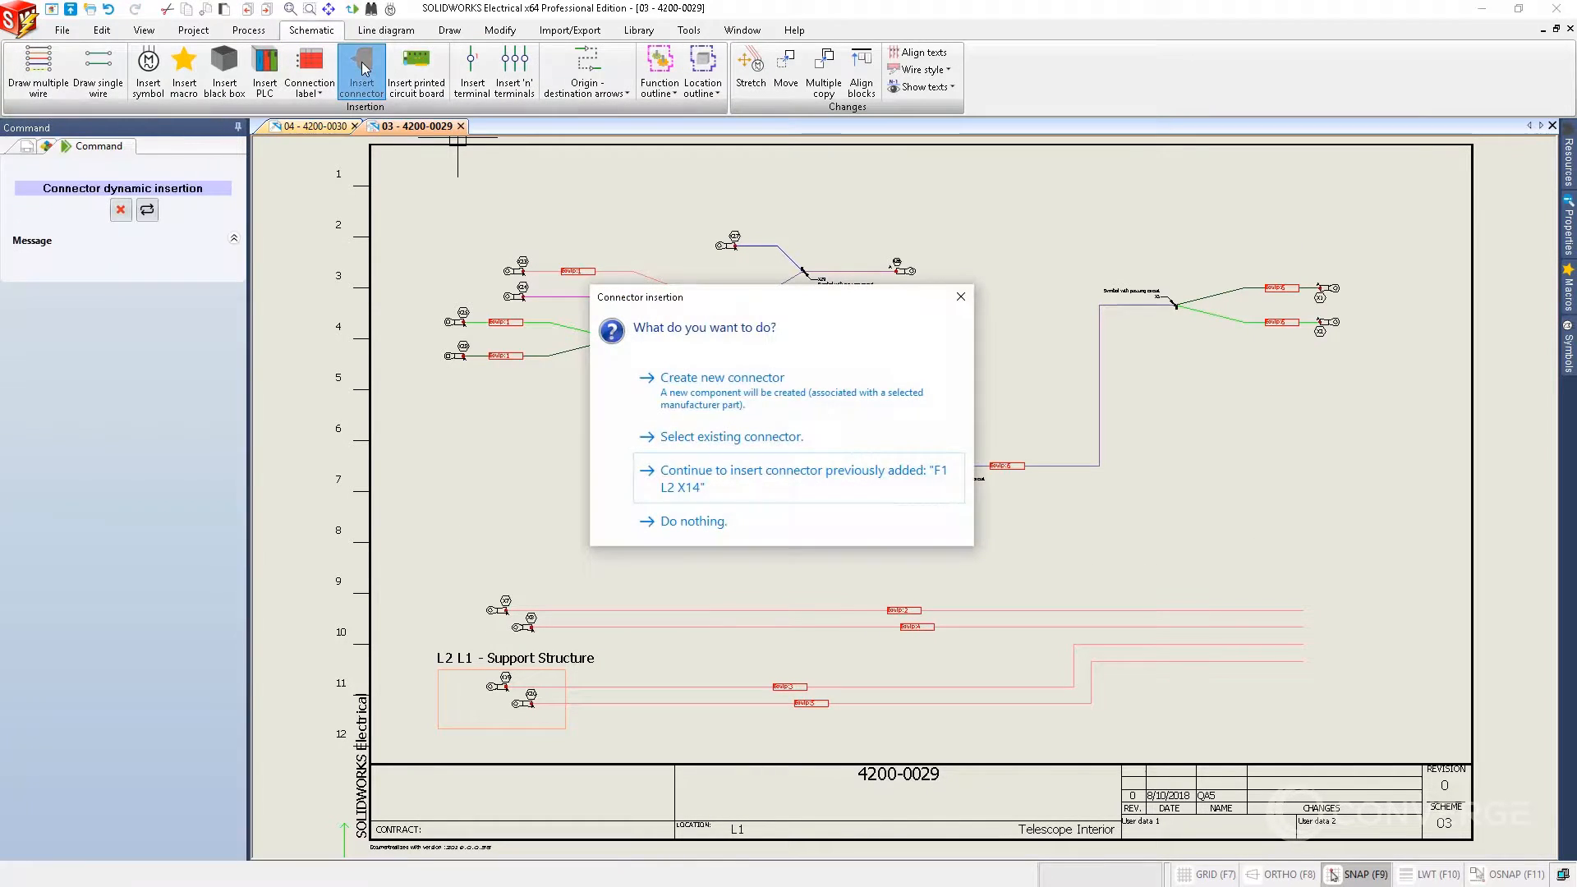
click(715, 470)
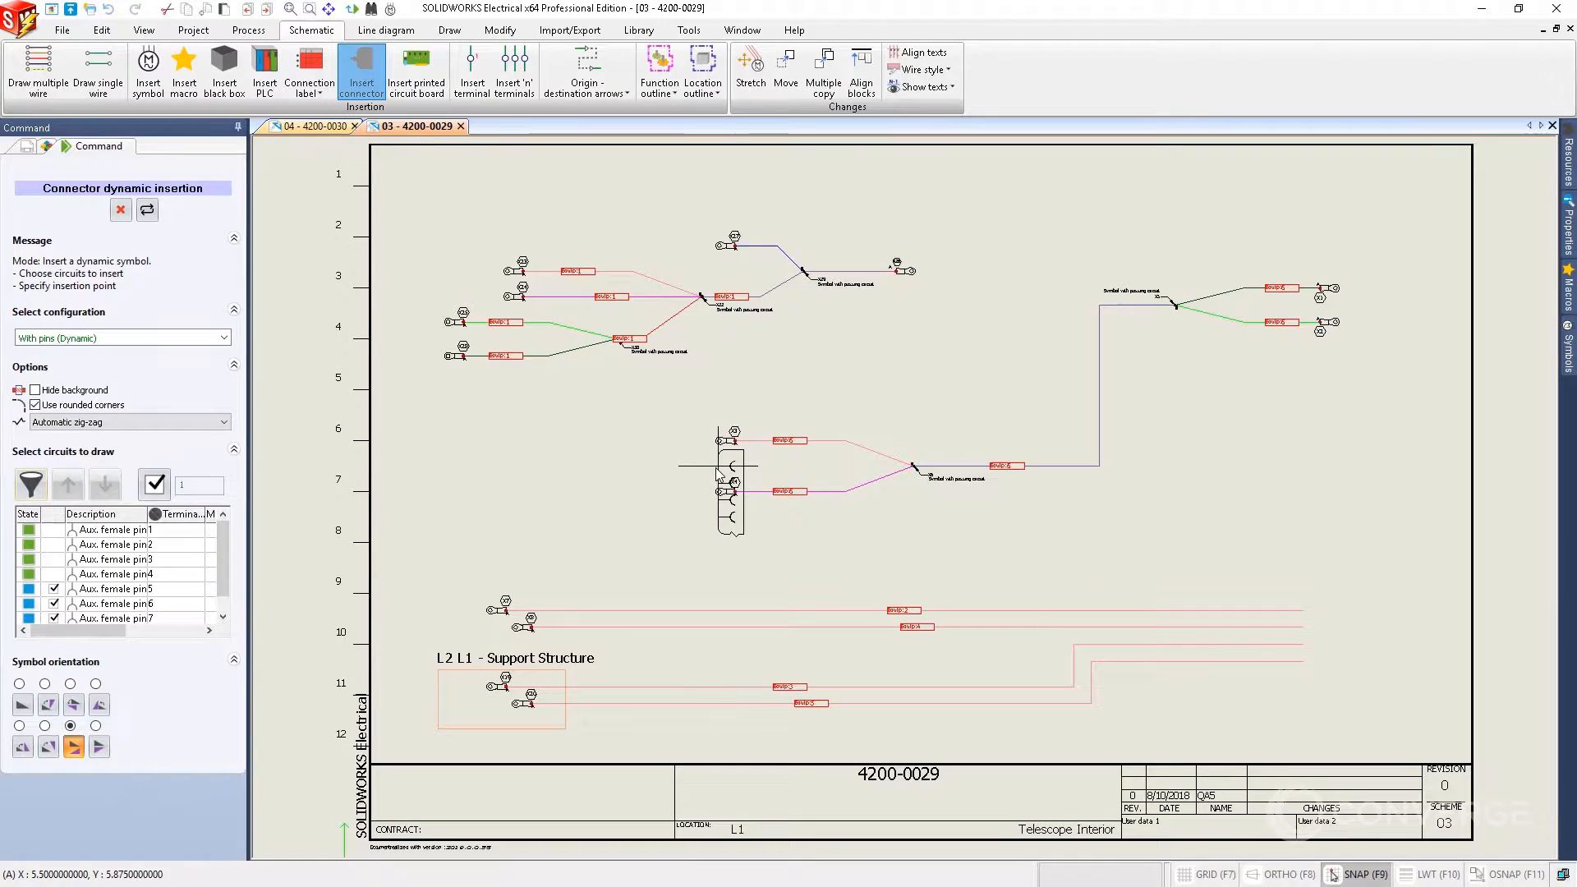
click(97, 404)
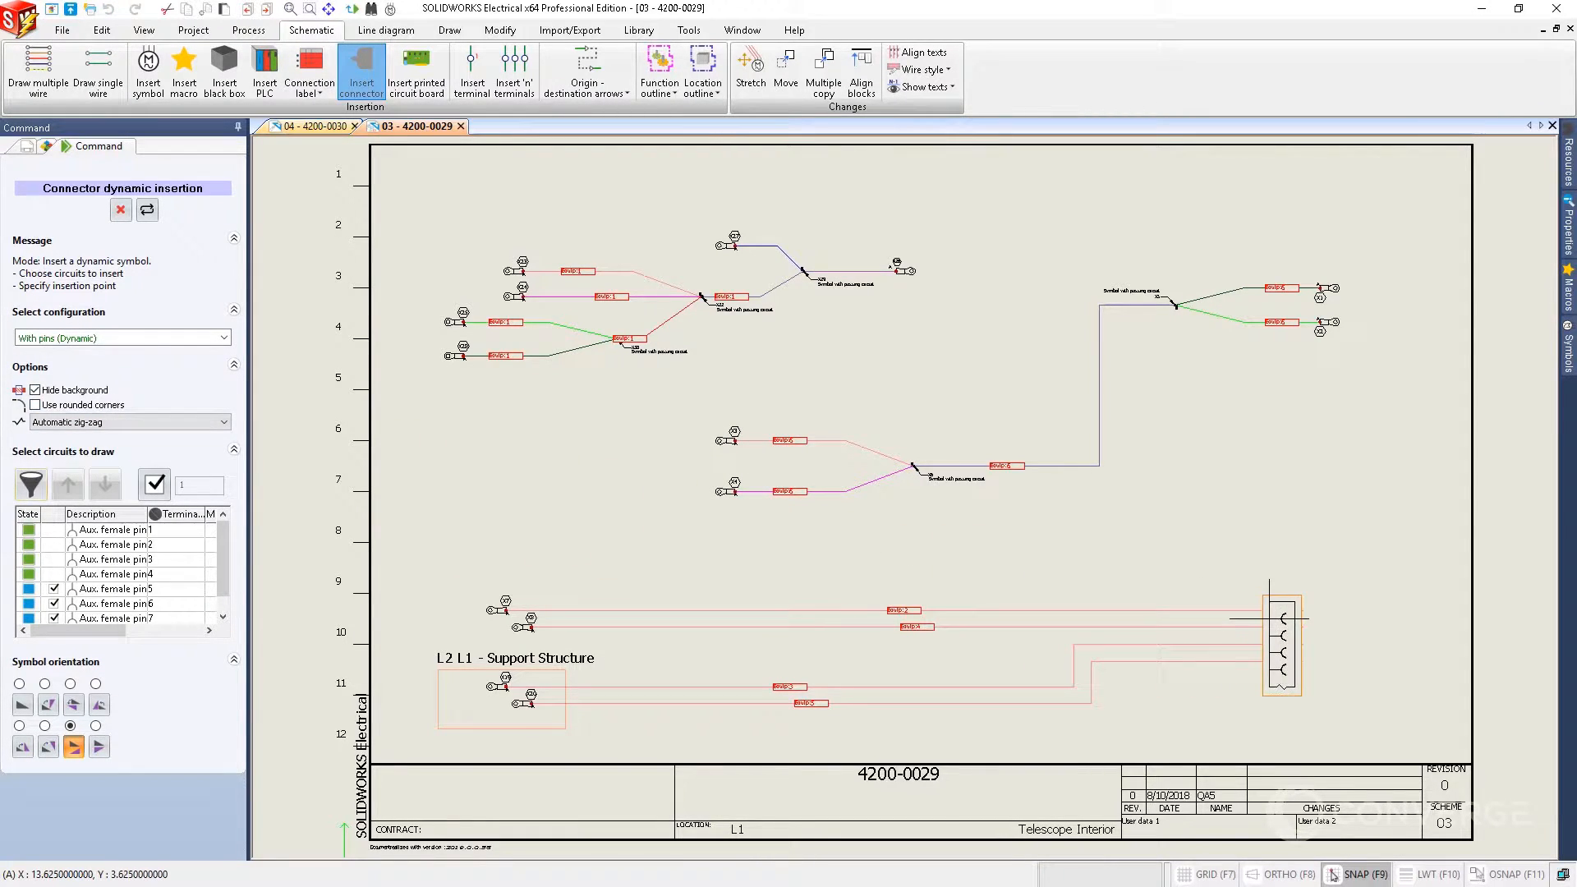
click(1277, 610)
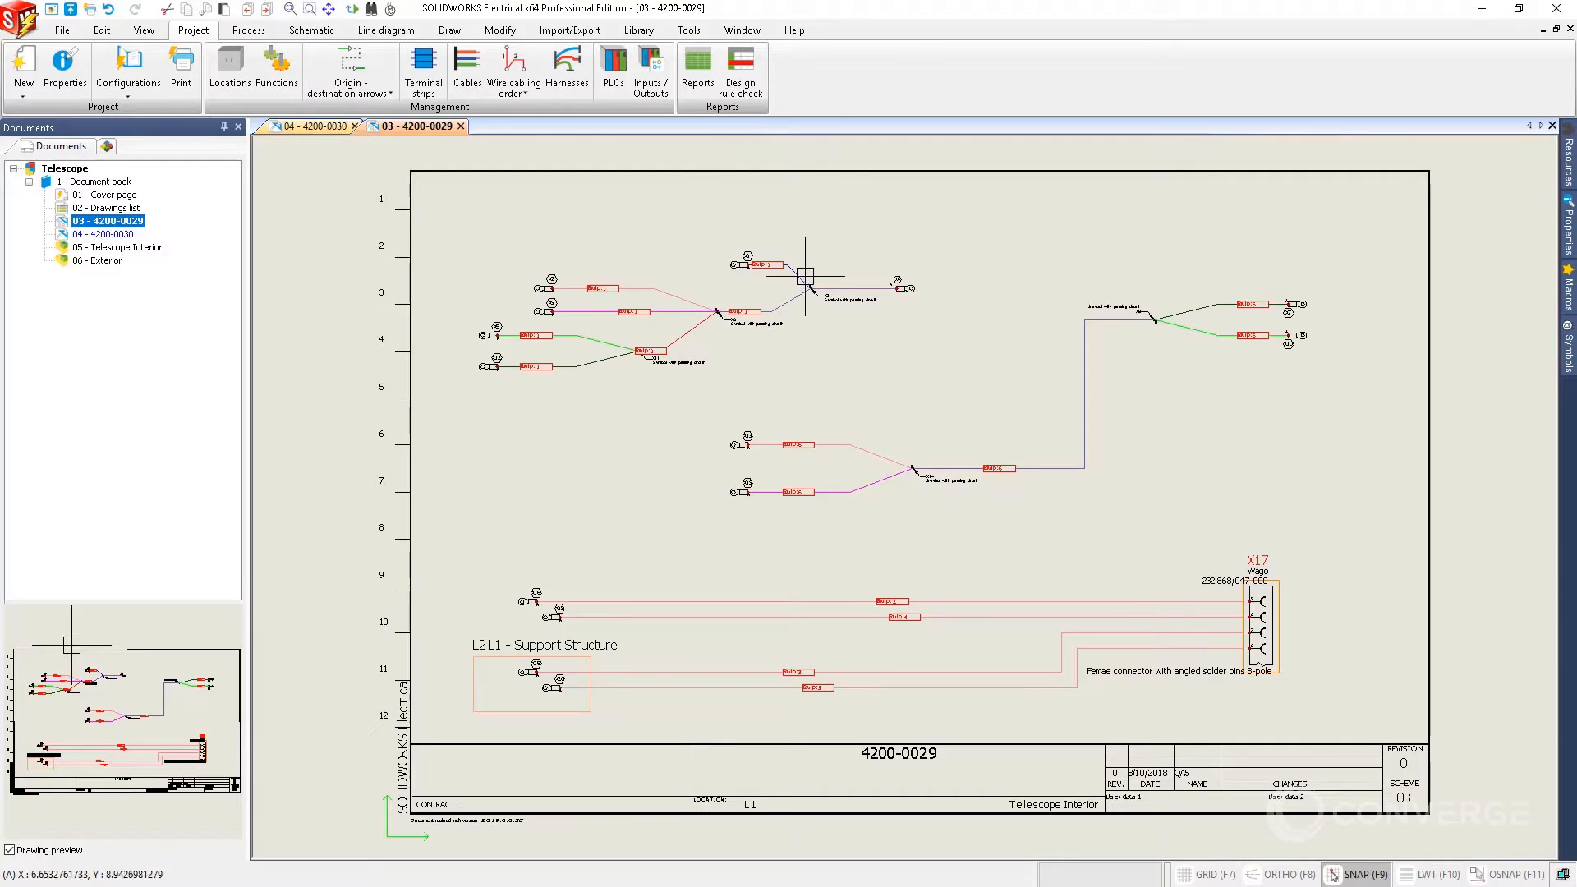
Open the Telescope project's BOM report configuration and set its layout to one table per page
click(690, 86)
click(394, 263)
click(580, 338)
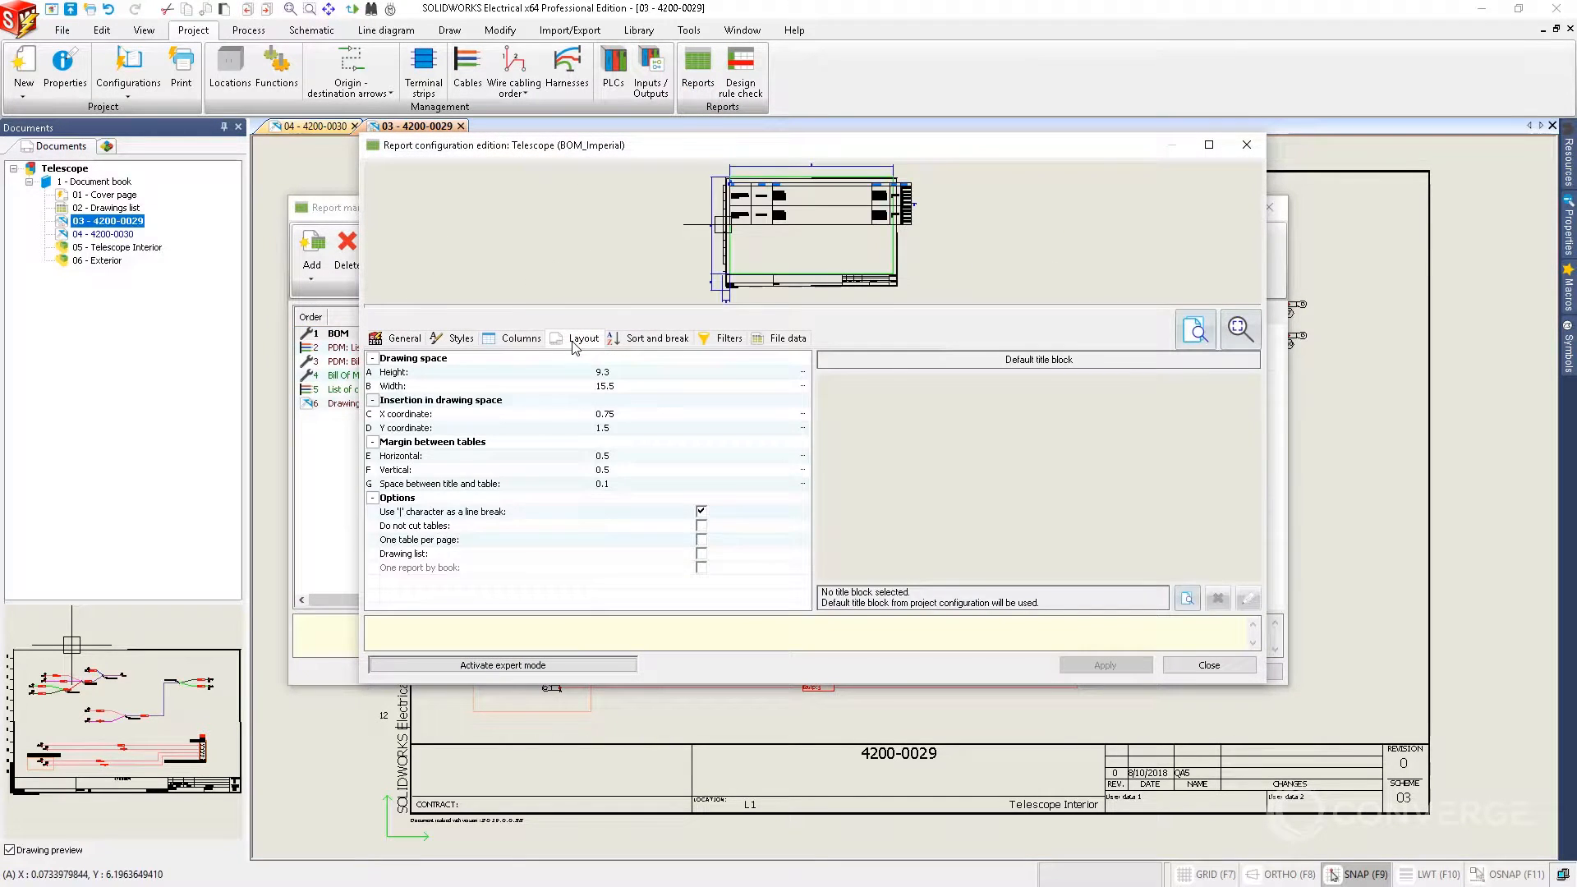
click(702, 541)
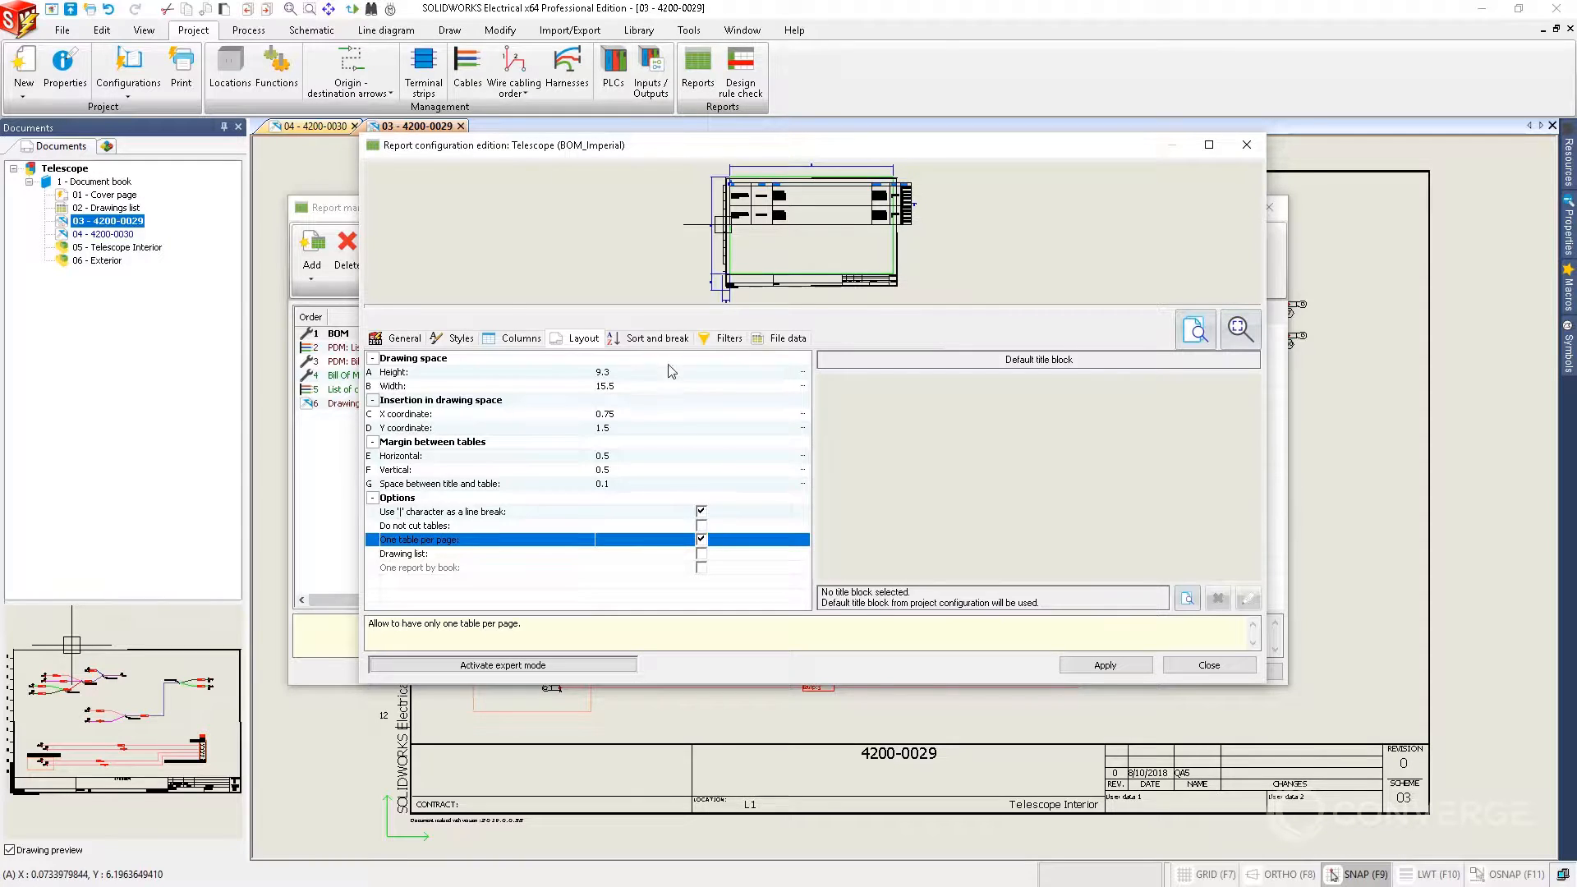
Sort the BOM report by bom_manufacturer in A > Z order
click(660, 339)
click(1037, 435)
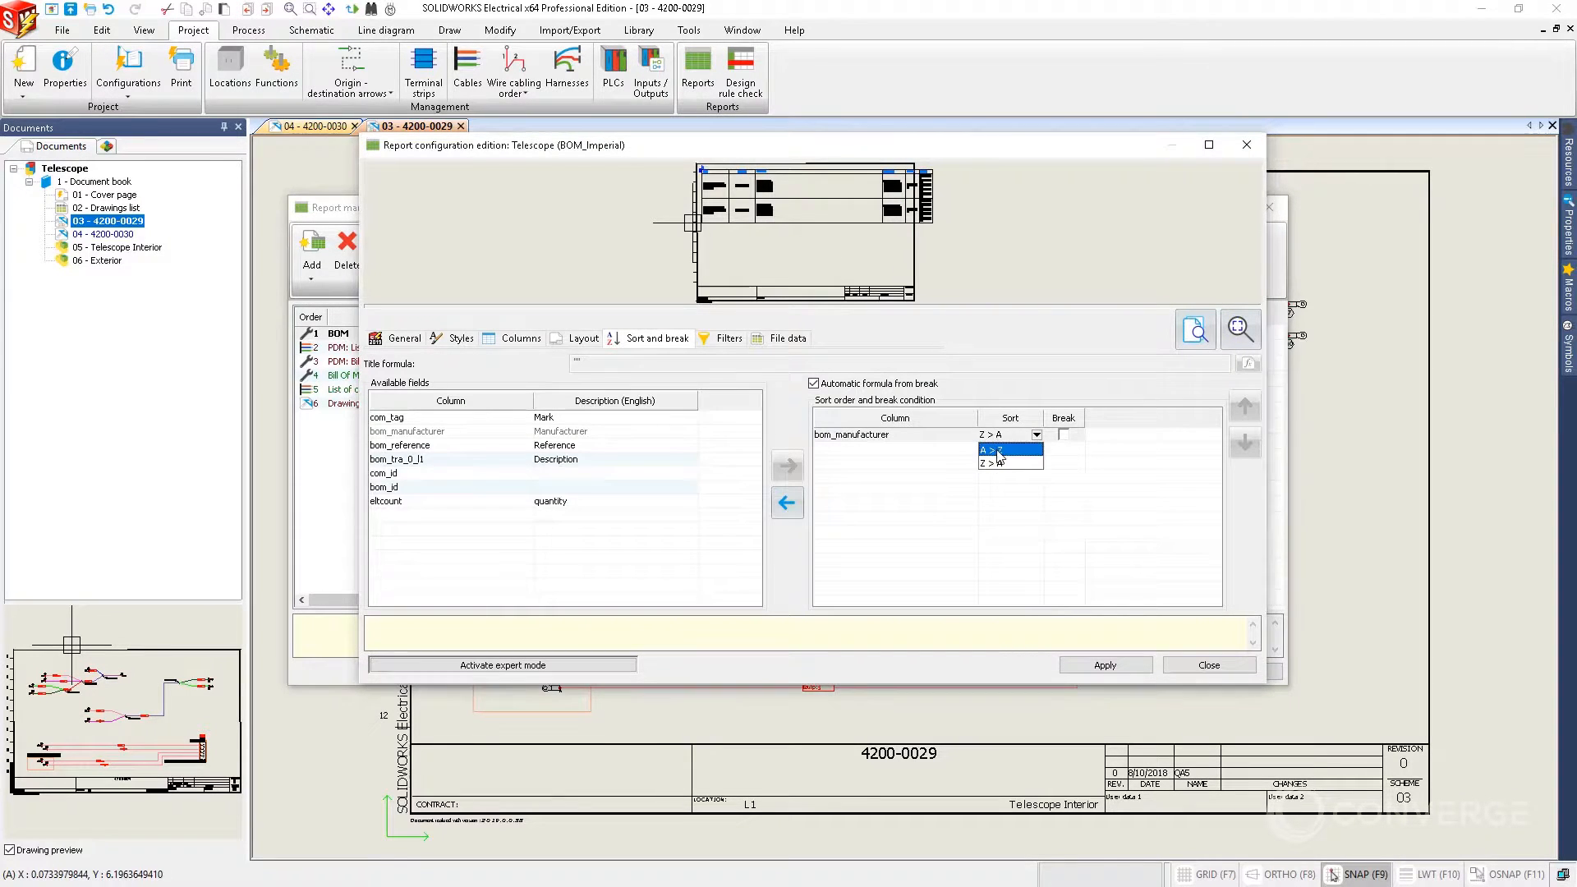
click(1000, 450)
Activate expert mode for the BOM report and unlock its SQL query for editing
click(608, 667)
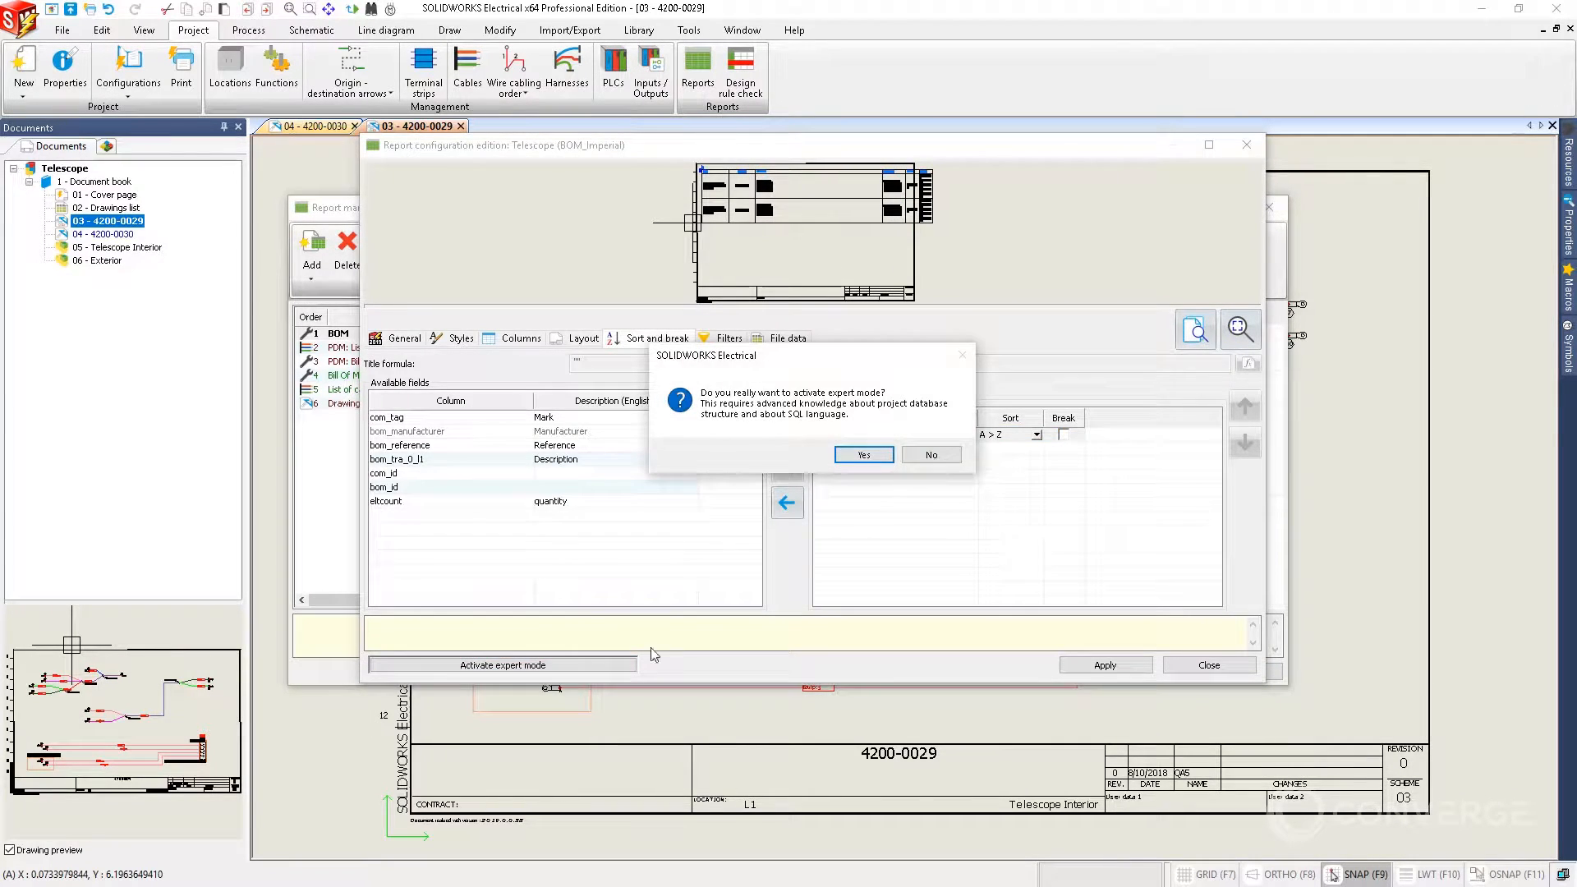
click(850, 462)
click(762, 604)
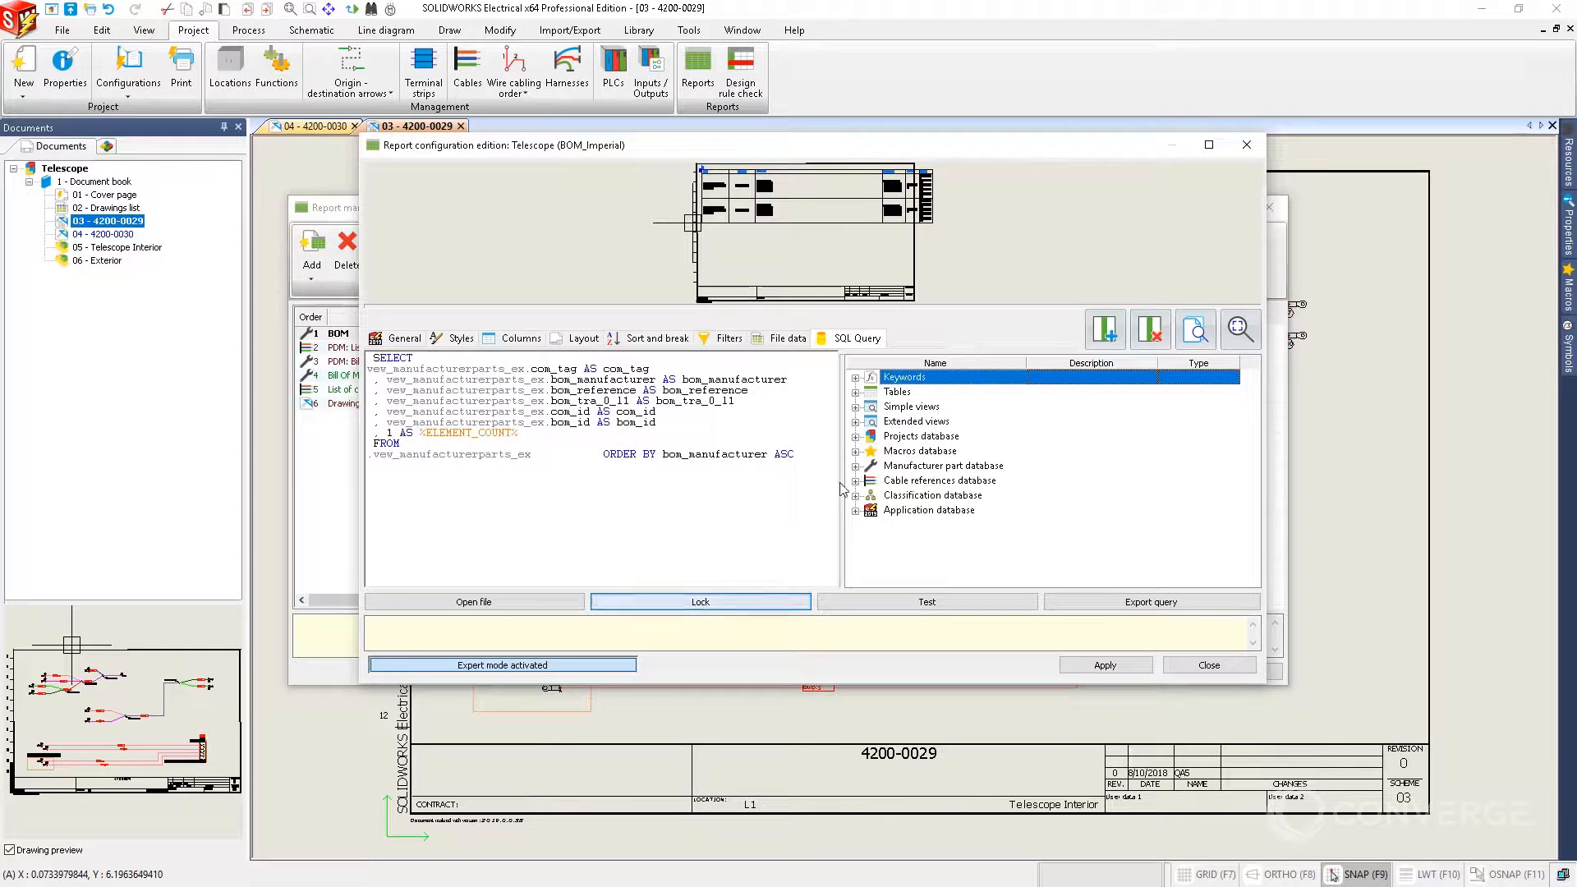
Add the har_tag field of tew_harness from the extended view vew_manufacturerparts_ex to the query, then lock and test the query
click(856, 378)
drag(1253, 411, 1252, 473)
click(855, 482)
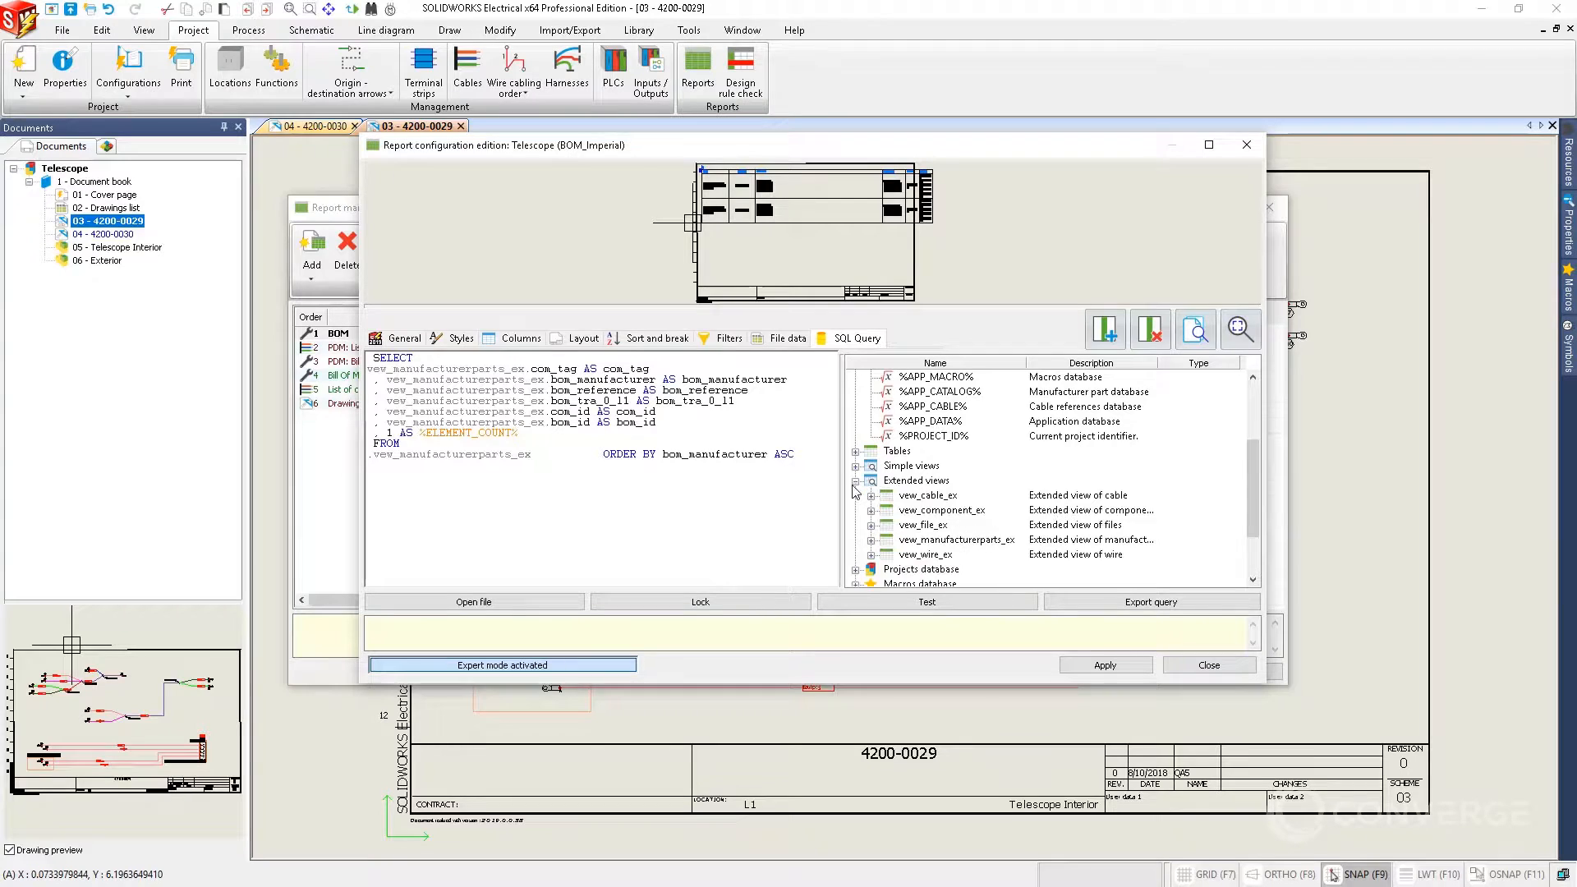
click(870, 540)
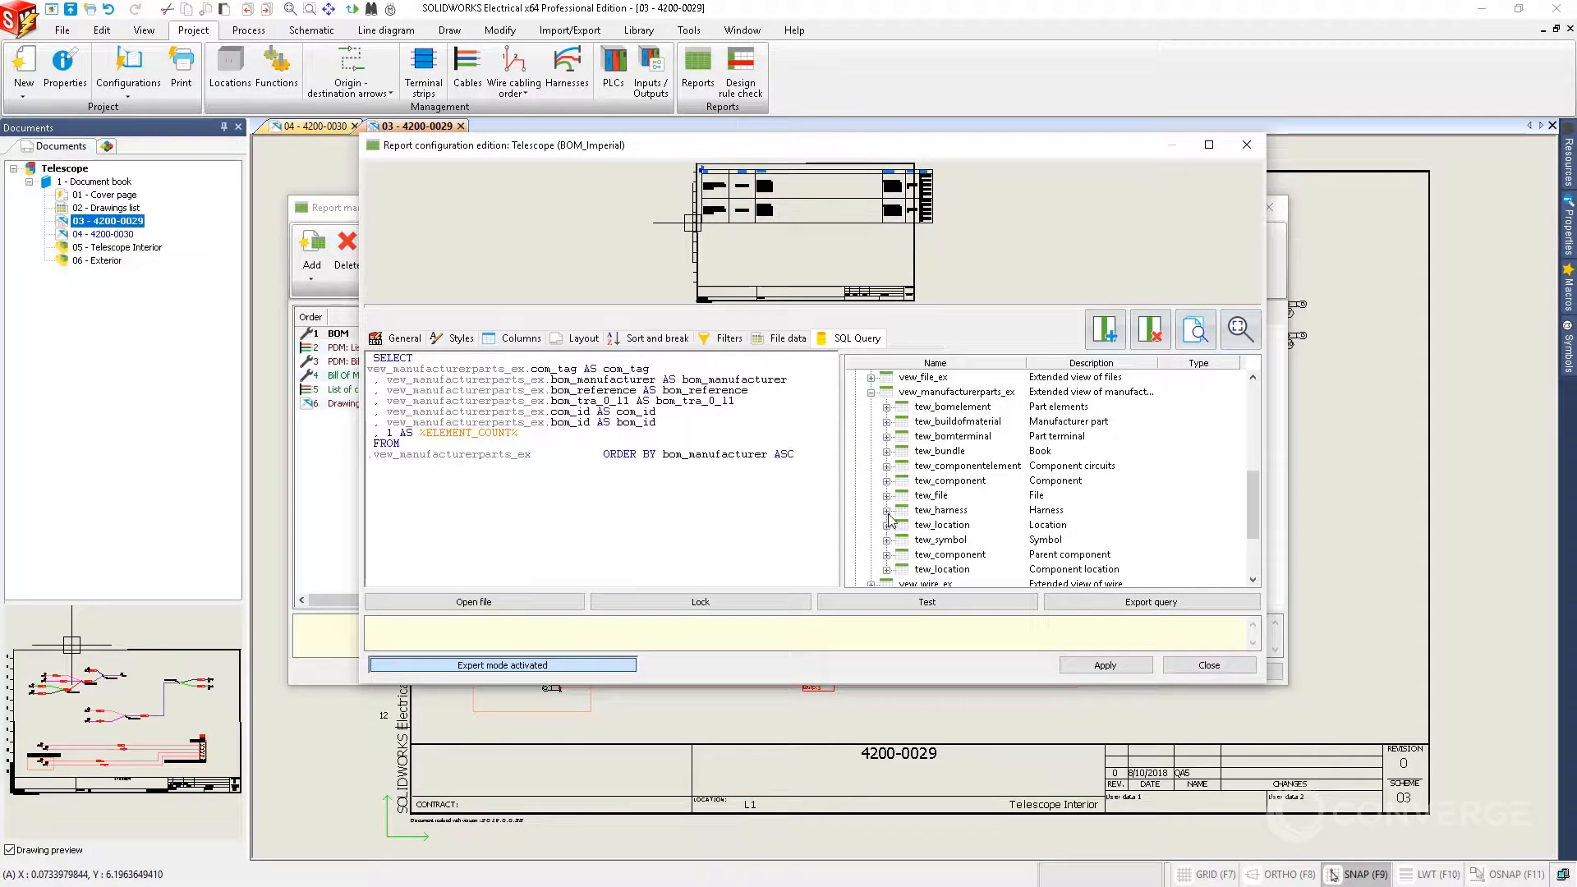
click(886, 511)
click(902, 513)
click(963, 541)
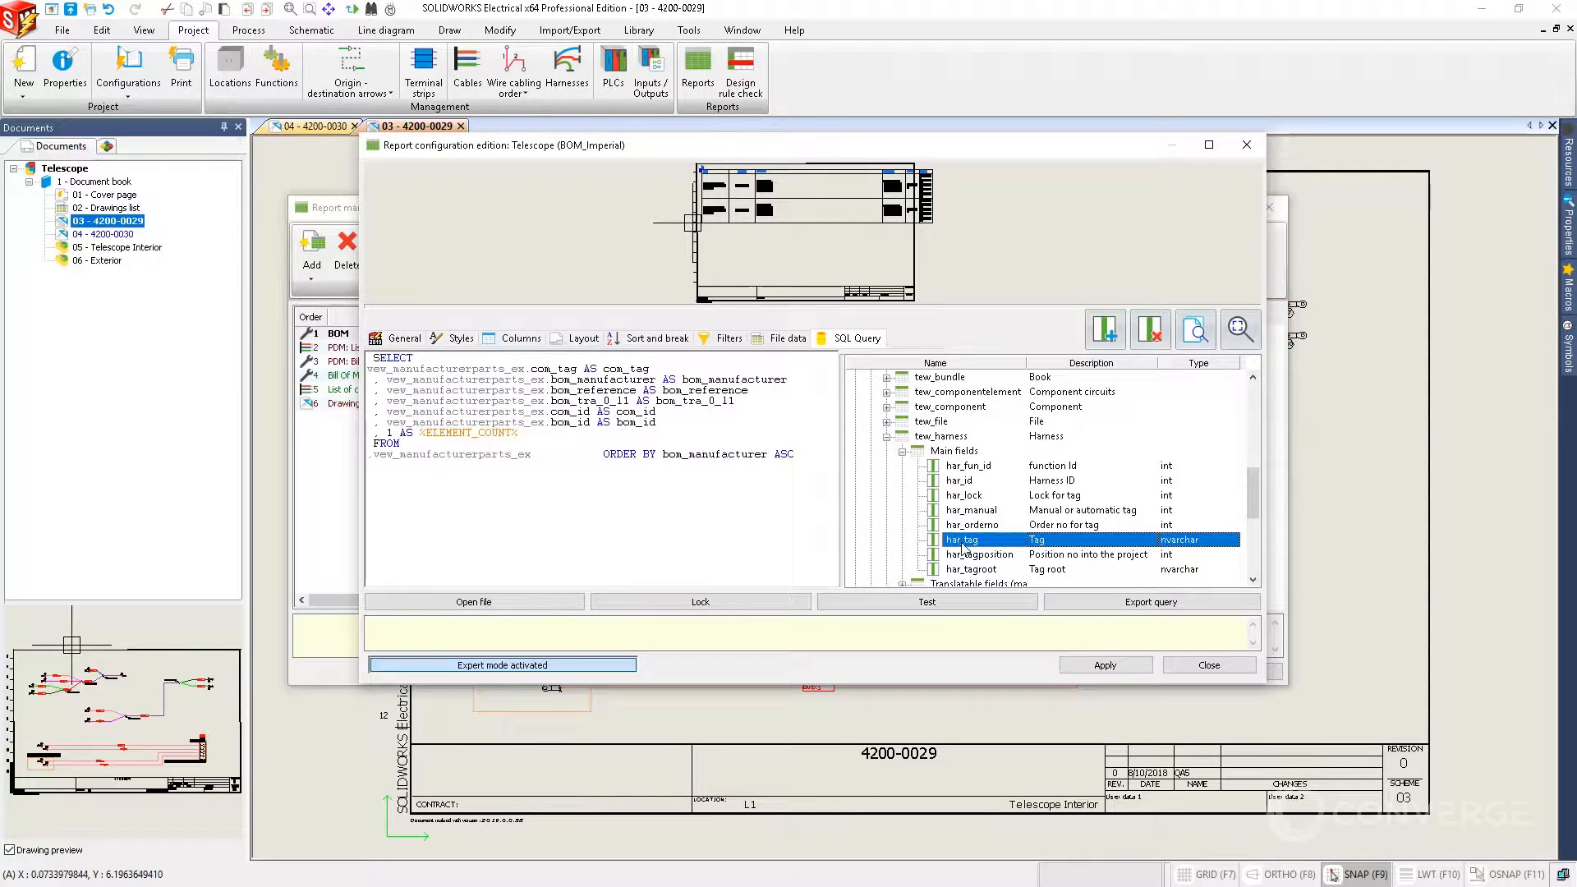
double_click(963, 541)
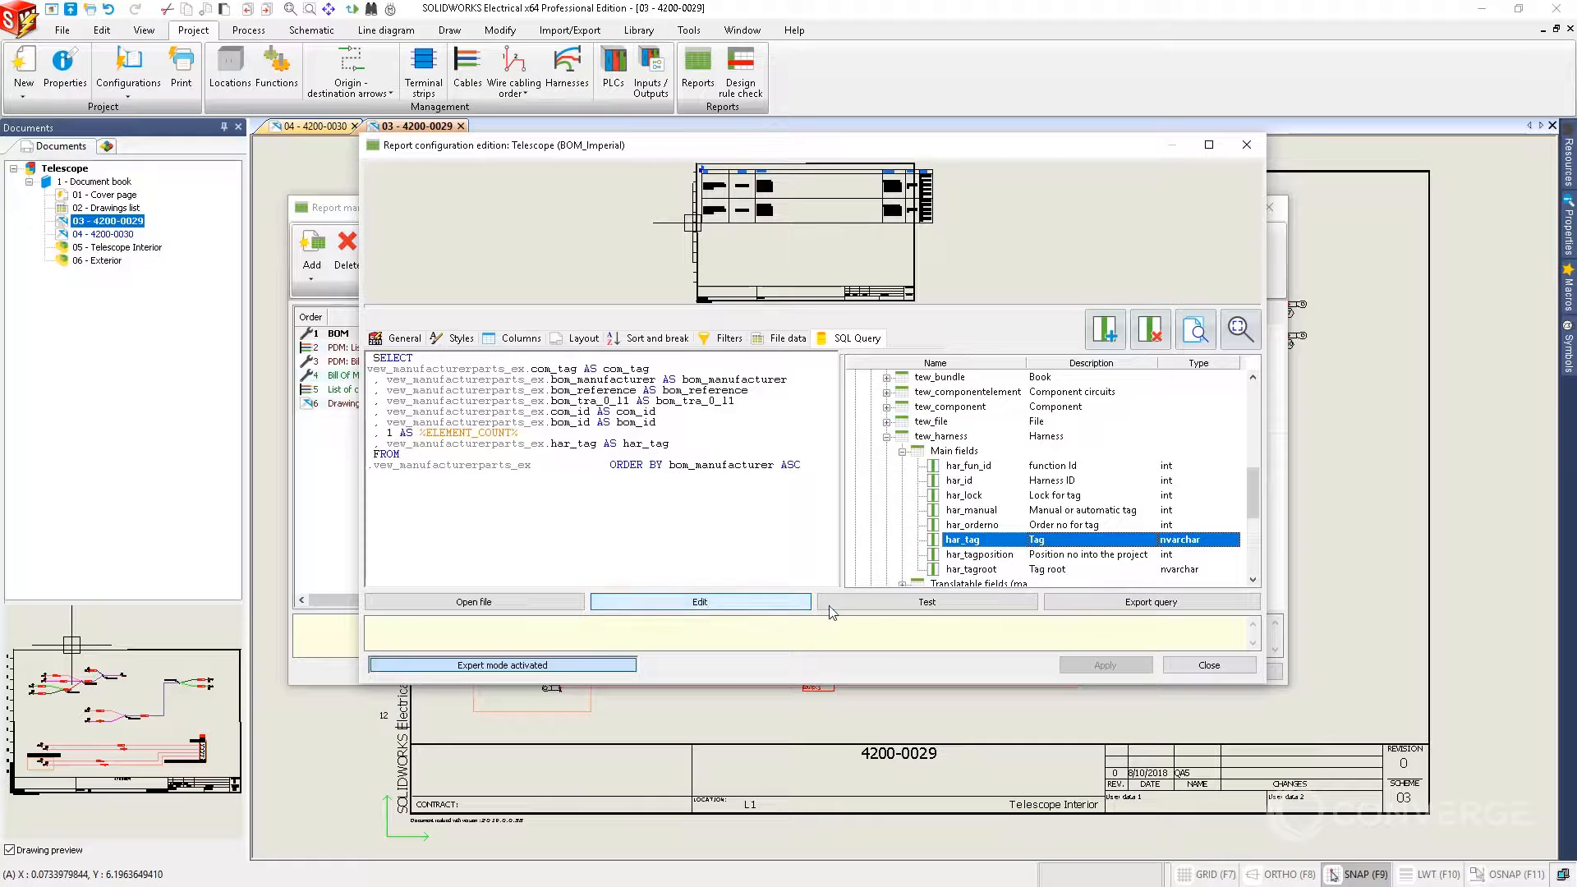
click(849, 606)
click(1183, 620)
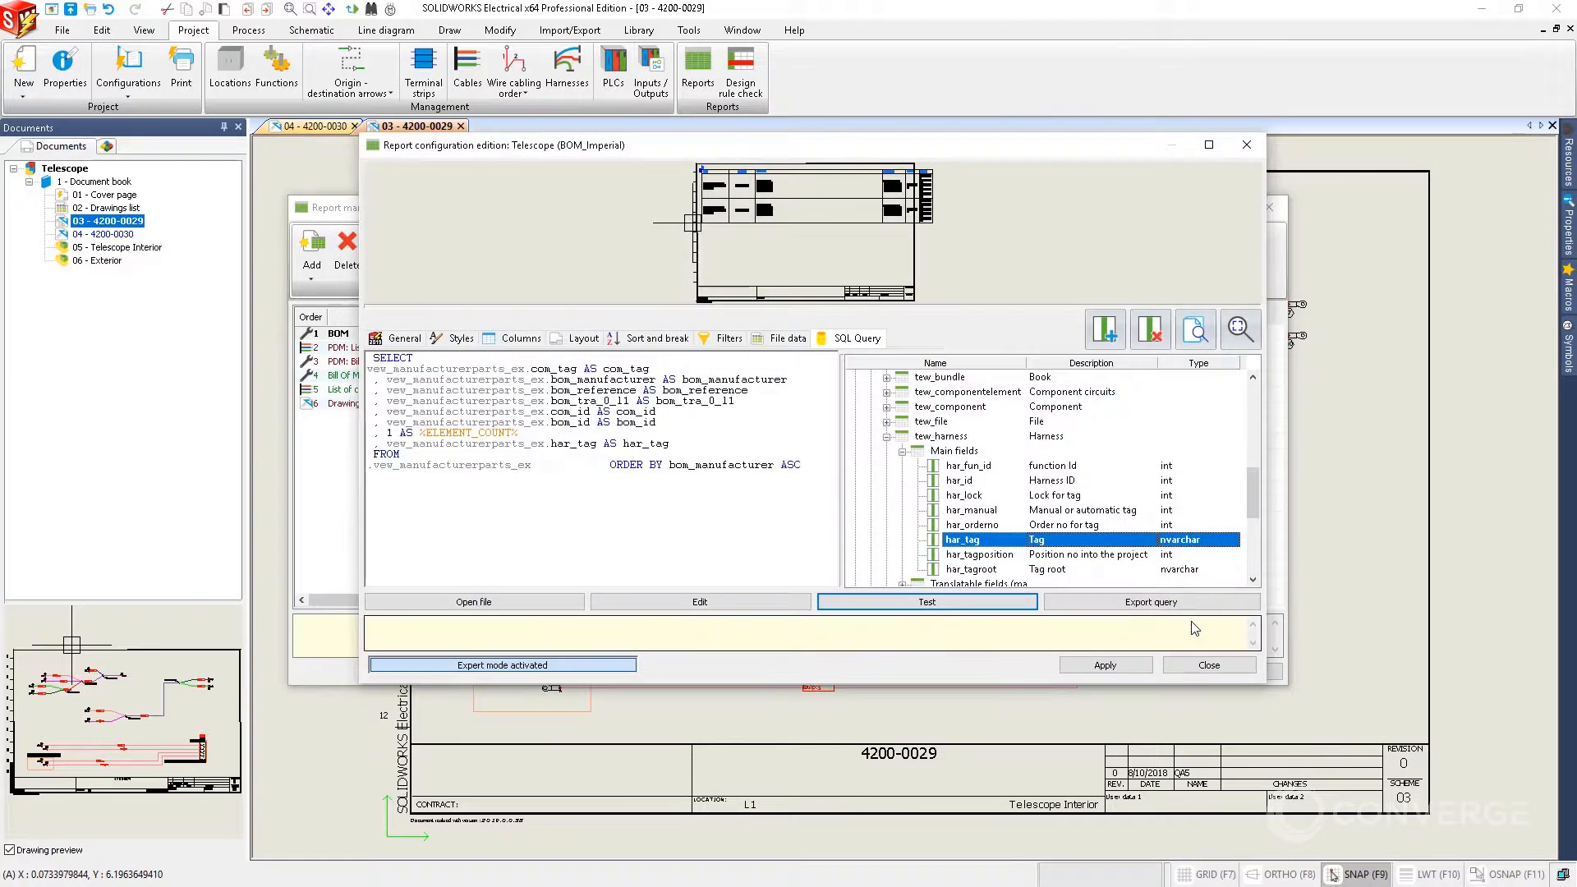
Set the Harness column's content formula to har_tag
click(521, 339)
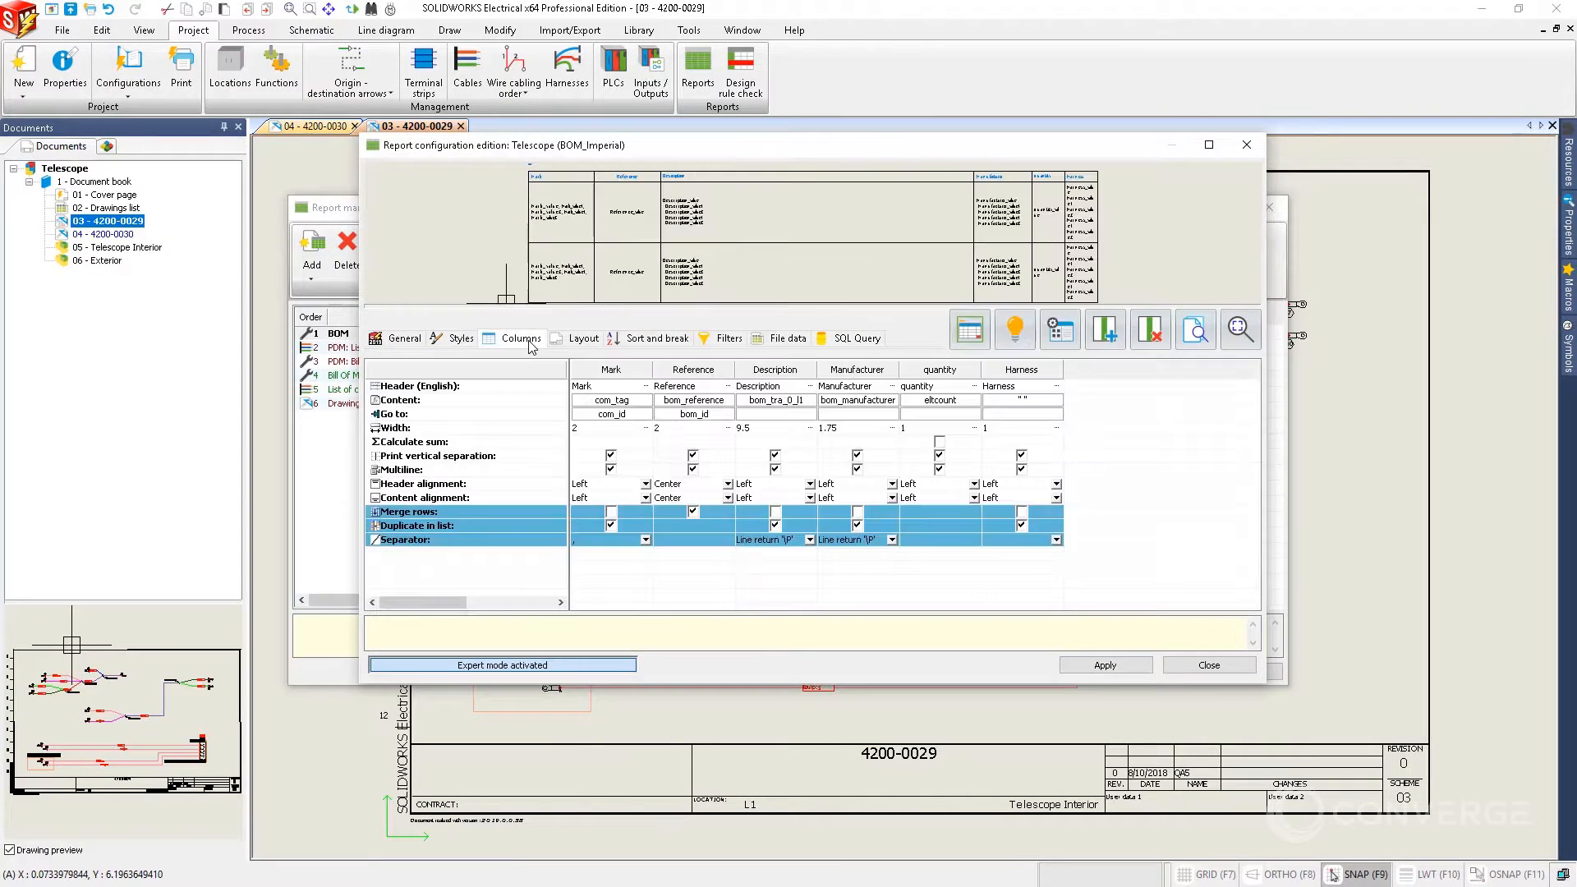
click(1010, 403)
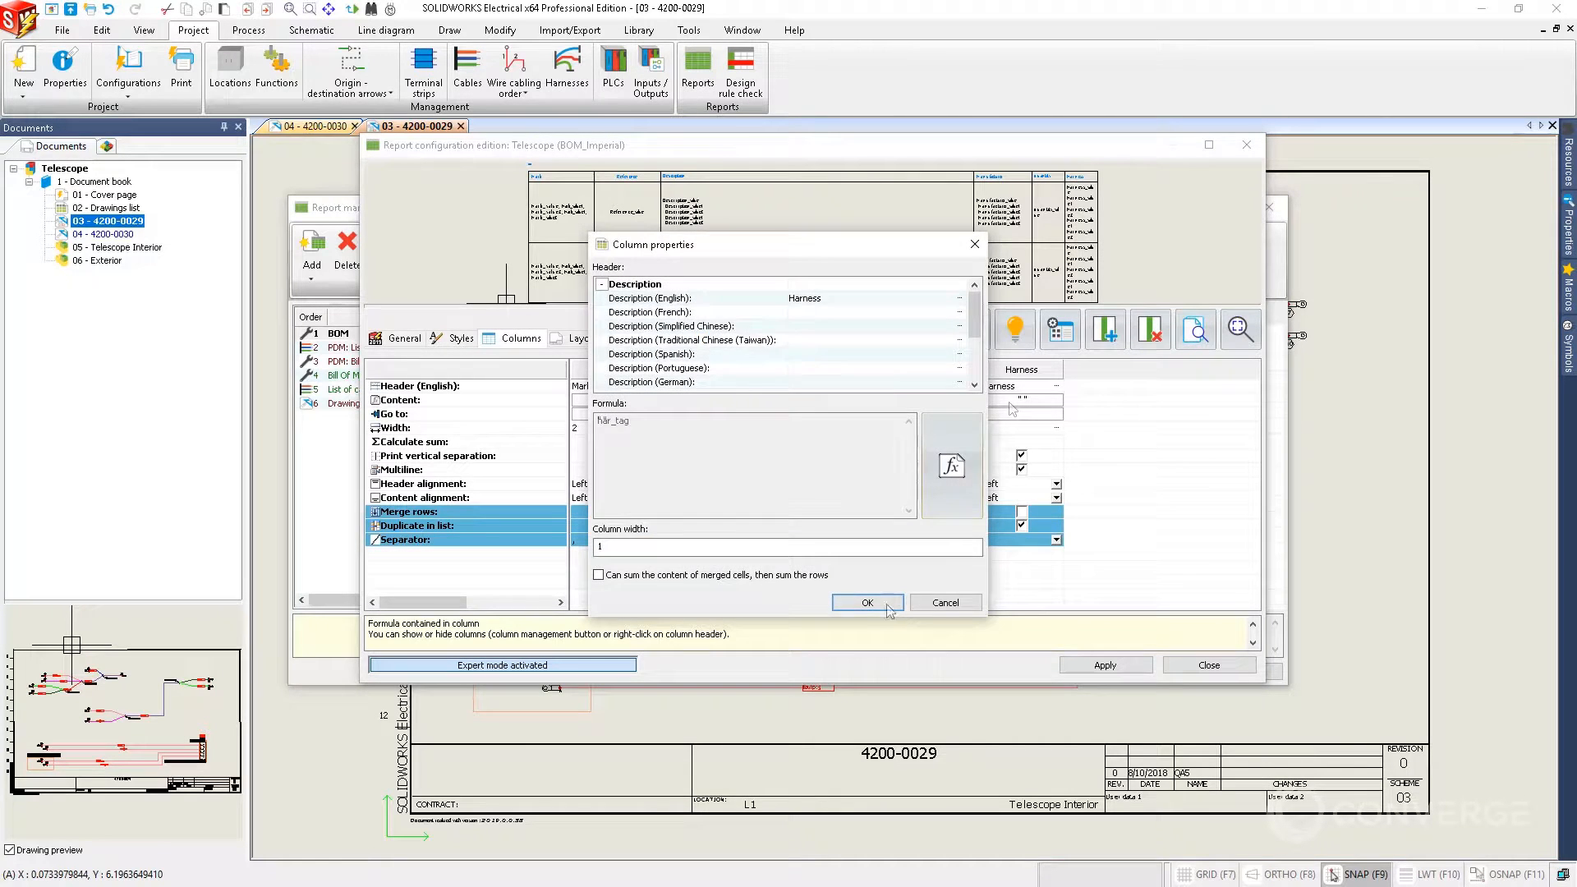
click(885, 604)
Stop the Harness column from listing duplicates, then apply and close the BOM report configuration
click(1021, 525)
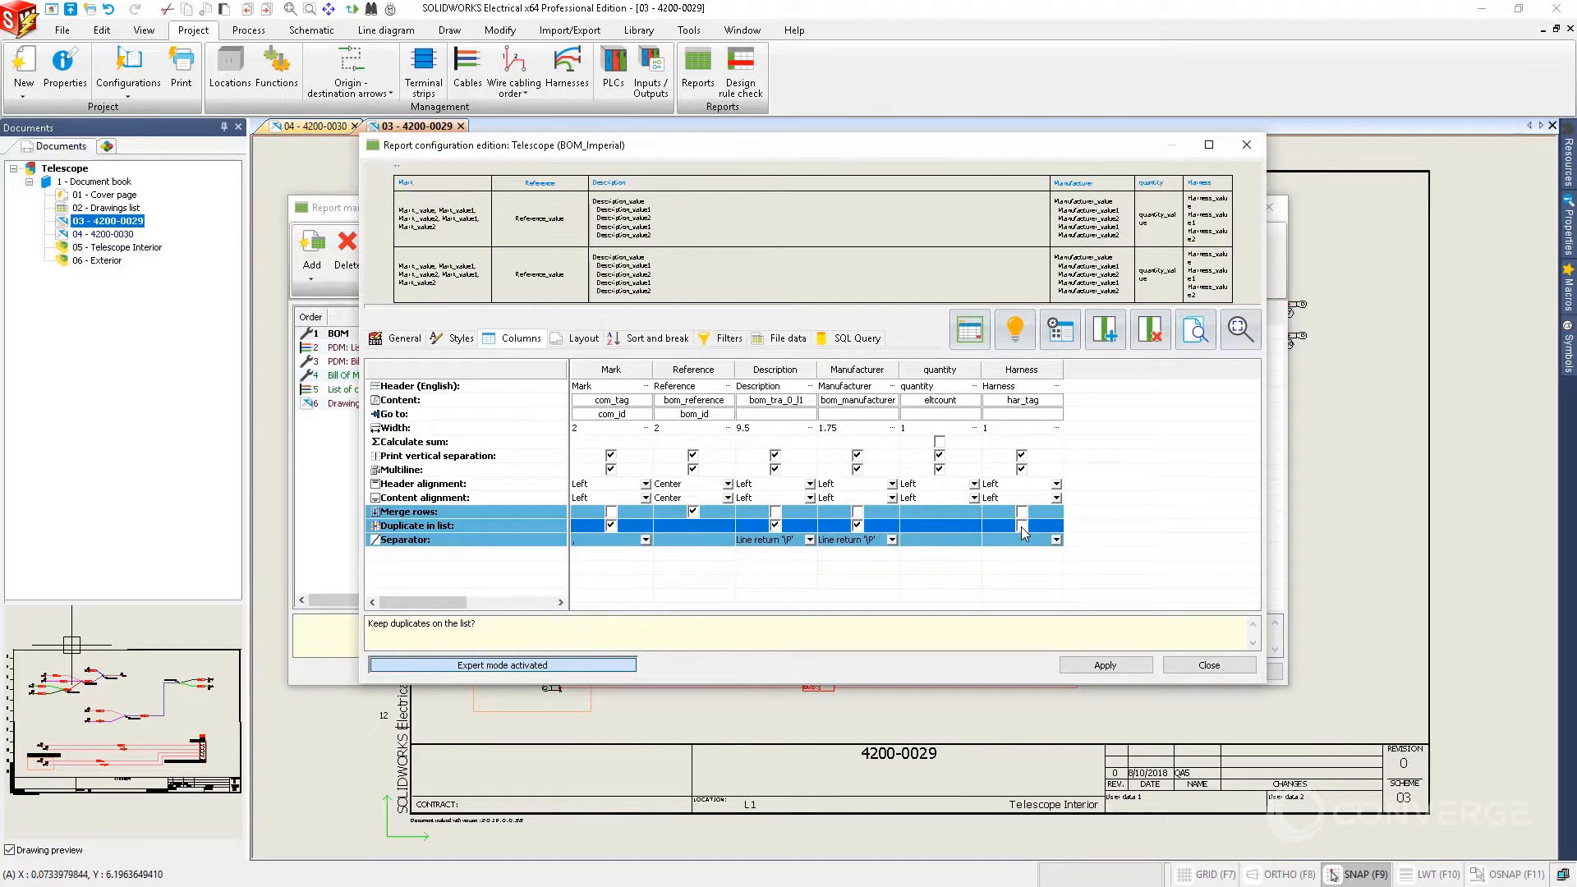
click(1114, 666)
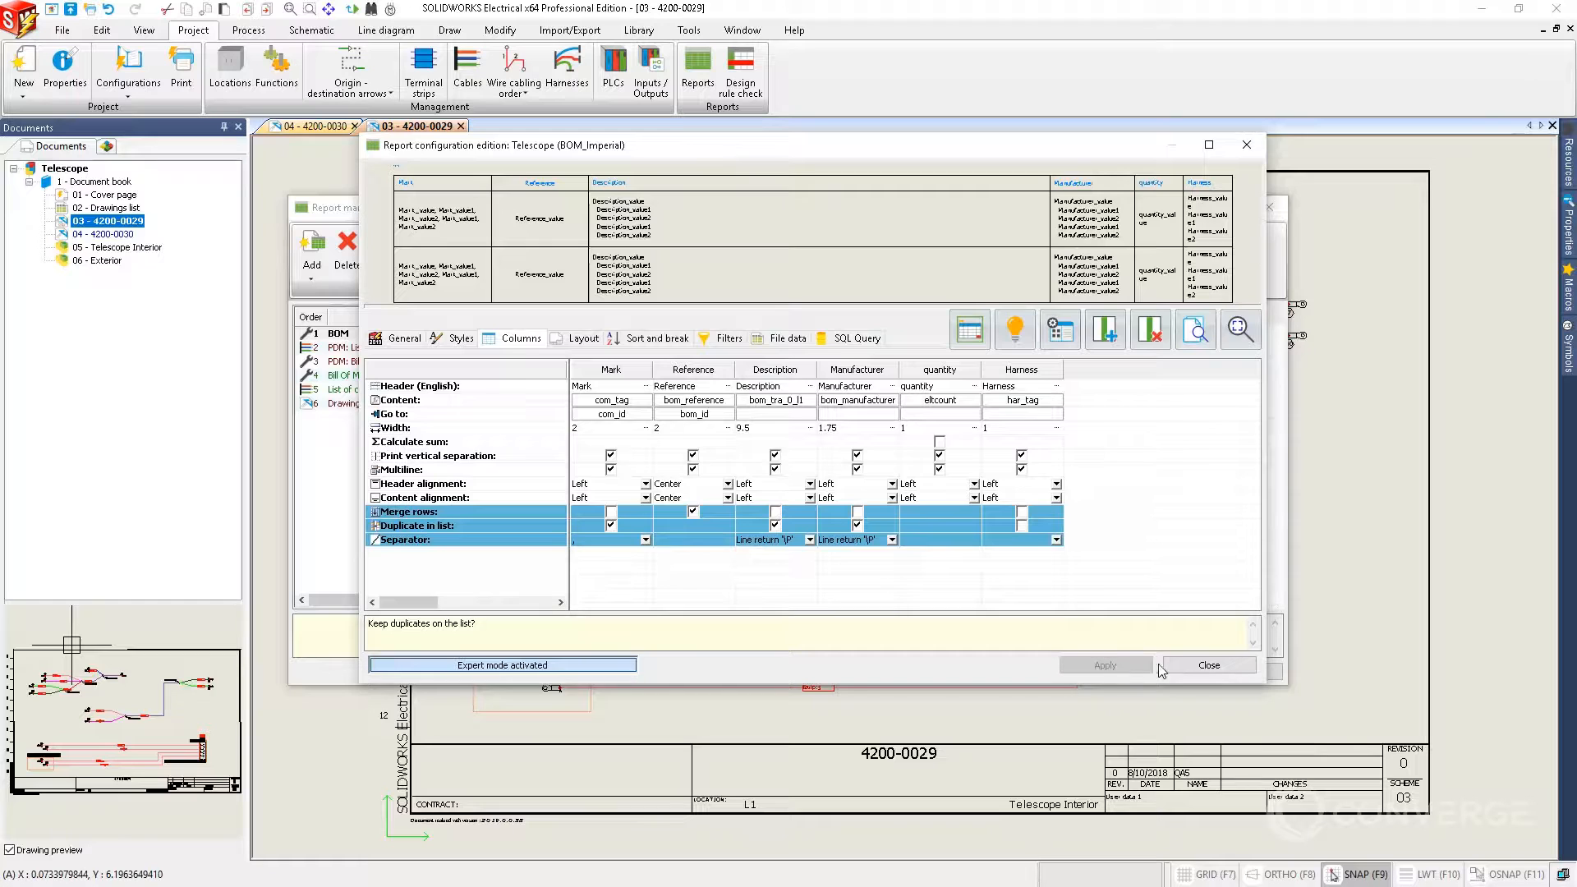
click(1208, 665)
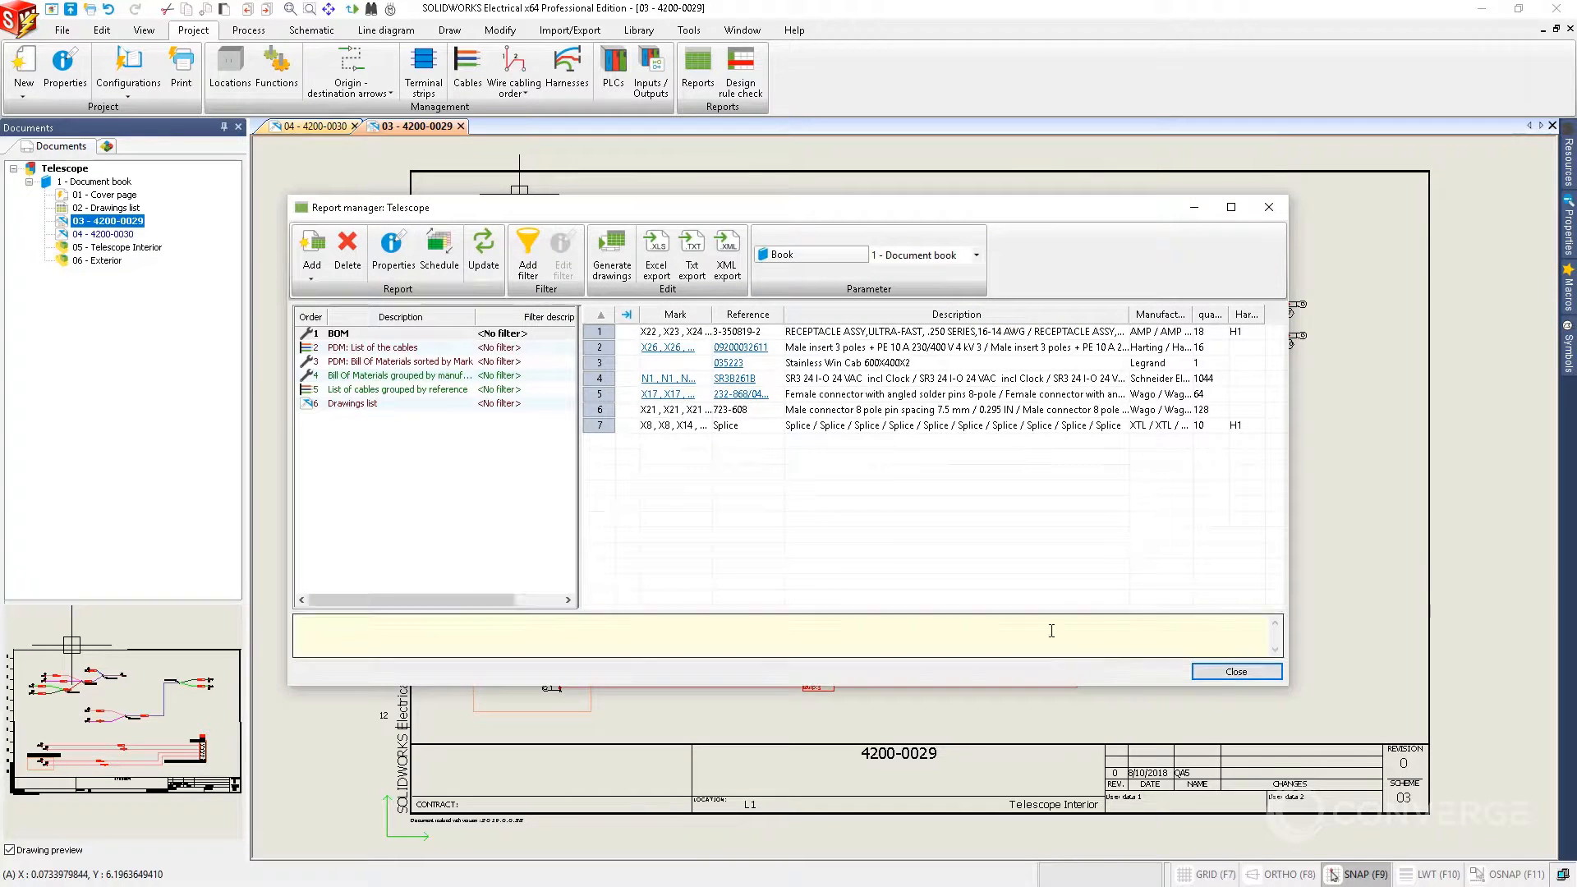
Follow the BOM report's links for connector mark X26 and manufacturer reference 035223
click(650, 351)
click(723, 363)
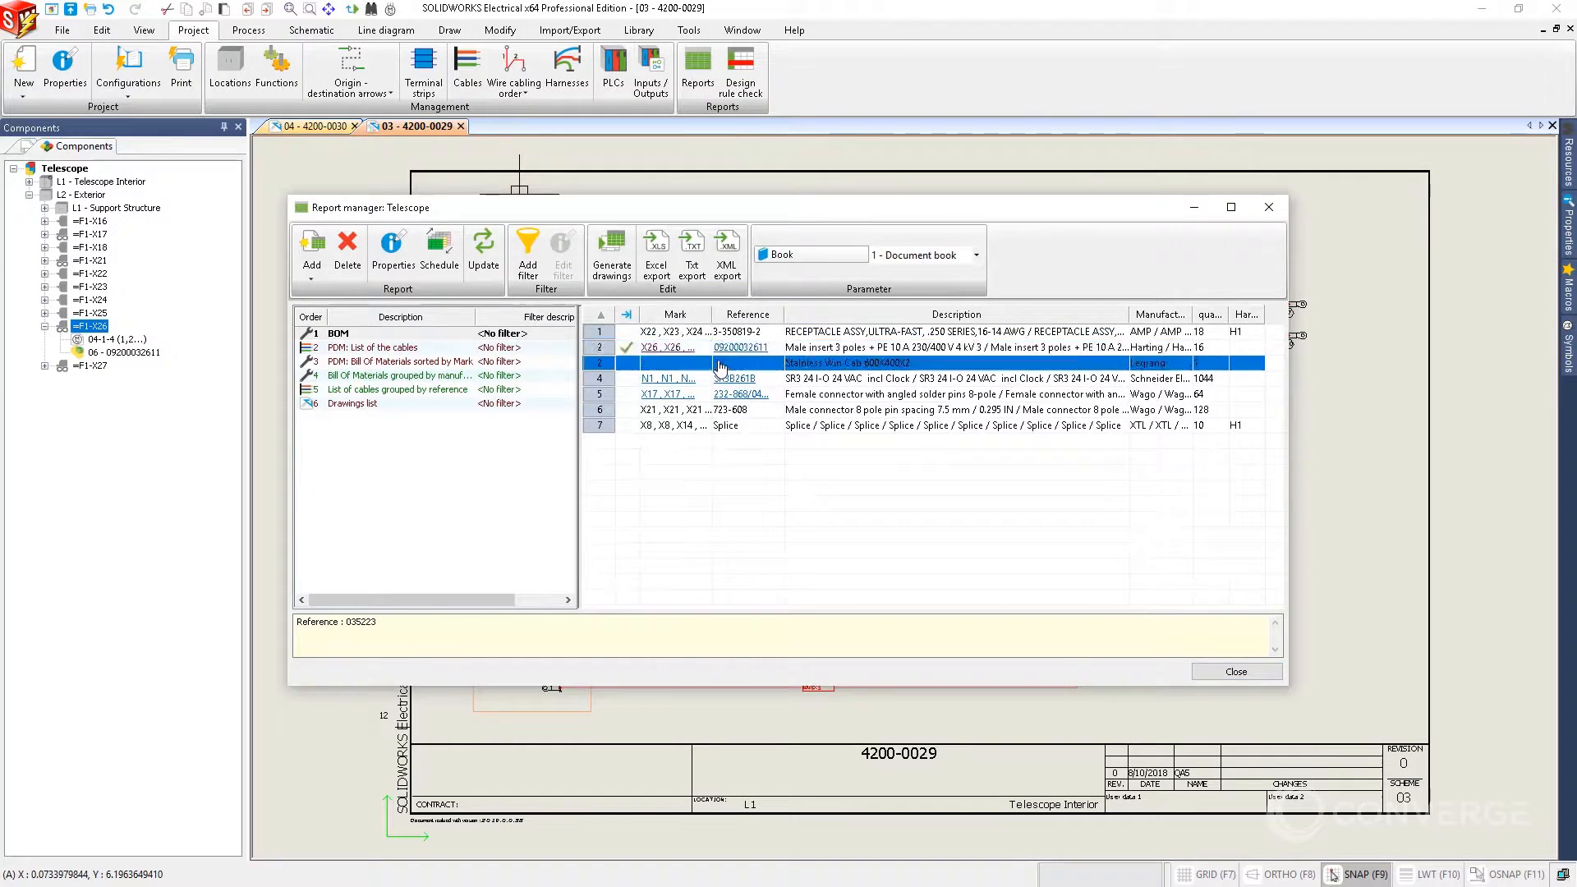
click(1037, 669)
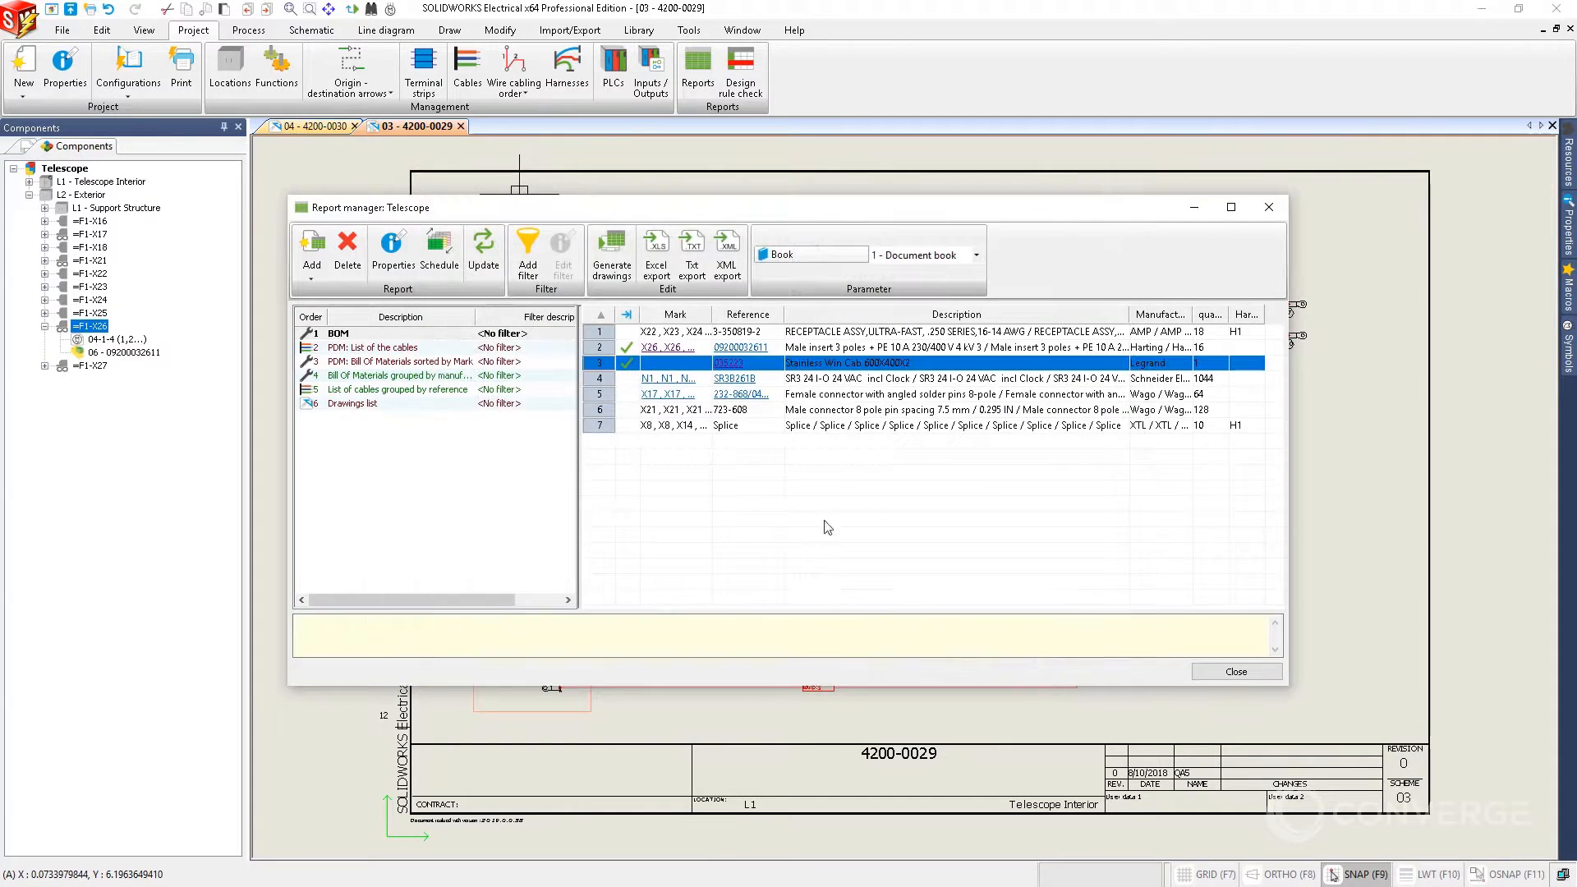
Go from the X17 mark in the BOM report to its symbol at 03-1-9
right_click(654, 396)
mouse_move(775, 402)
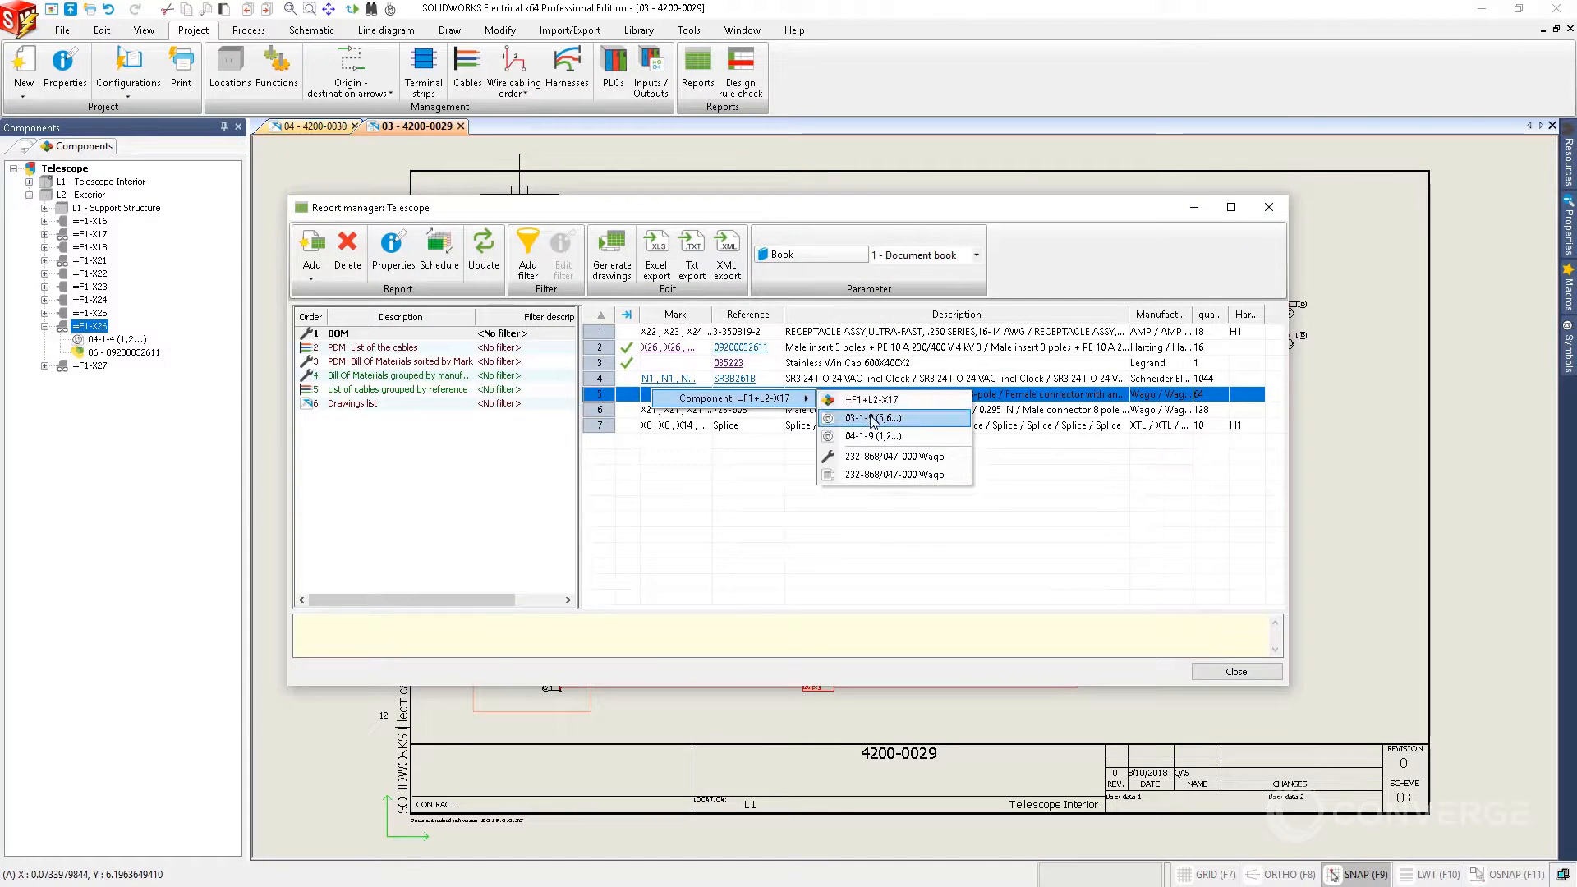
click(866, 418)
Generate the report drawings with BOM and Drawings list selected for document book 1, and close the report manager
click(616, 272)
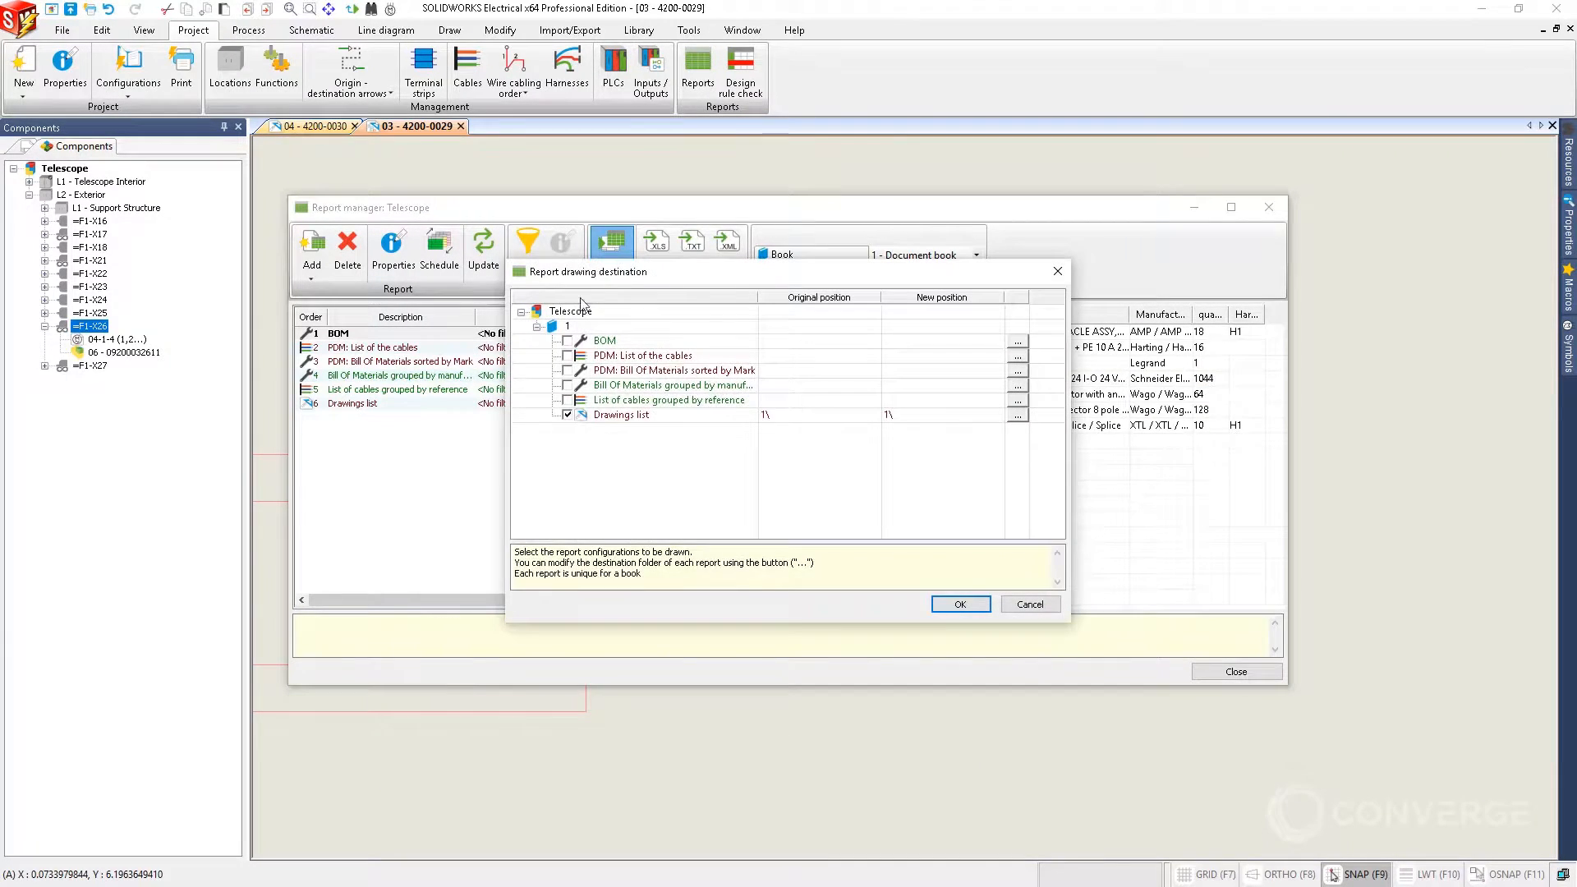
click(568, 341)
click(958, 608)
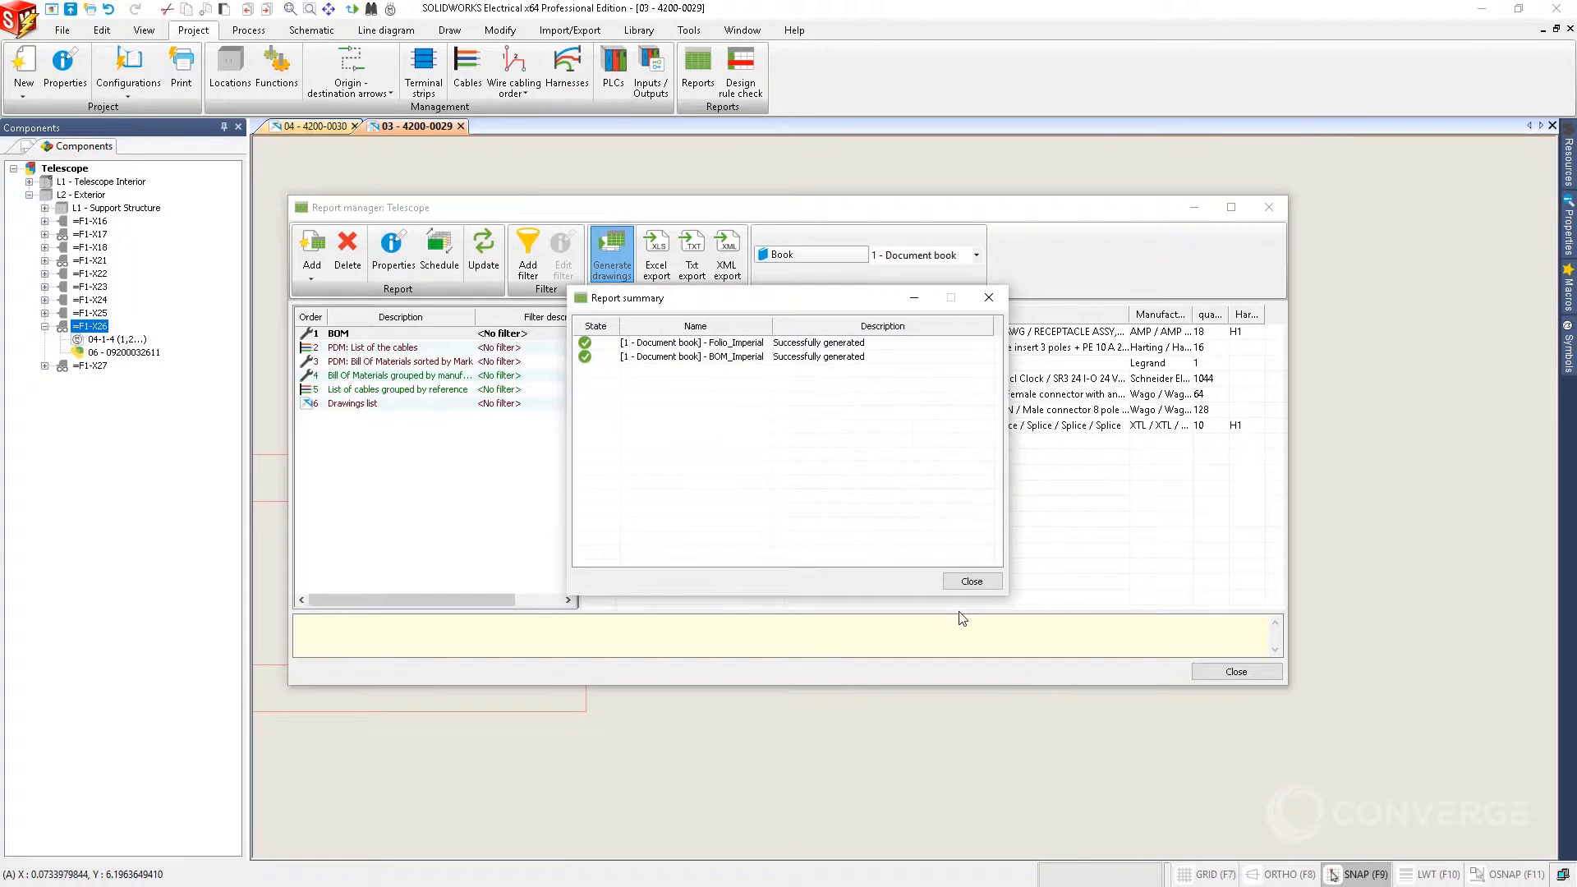
click(970, 580)
click(1199, 671)
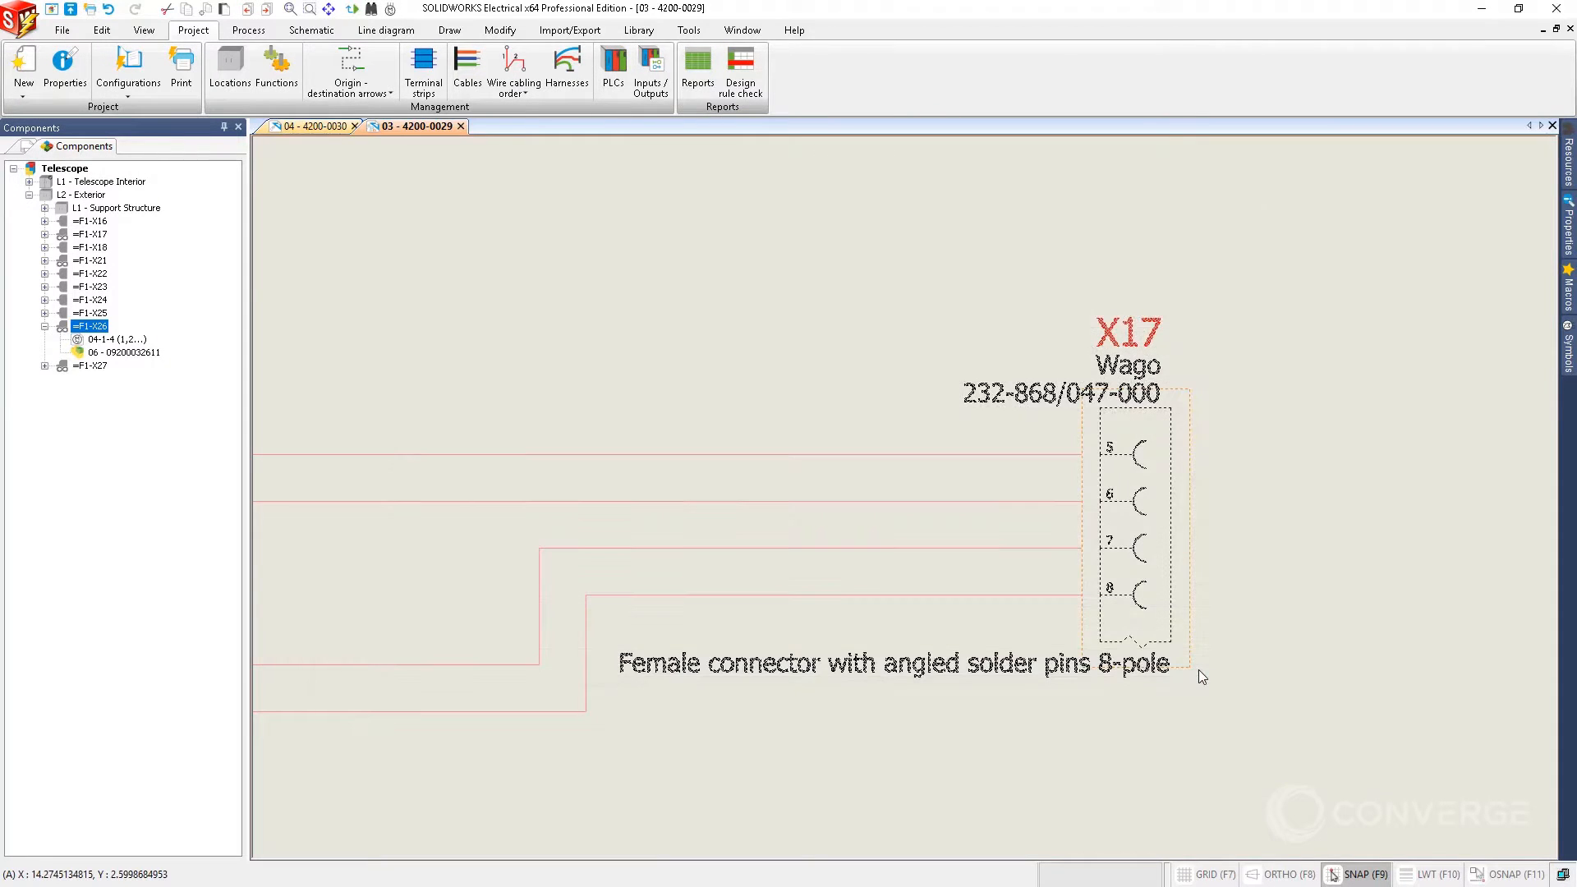
Open the generated drawing 07 - BOM and fit the whole sheet in view
click(28, 146)
double_click(90, 274)
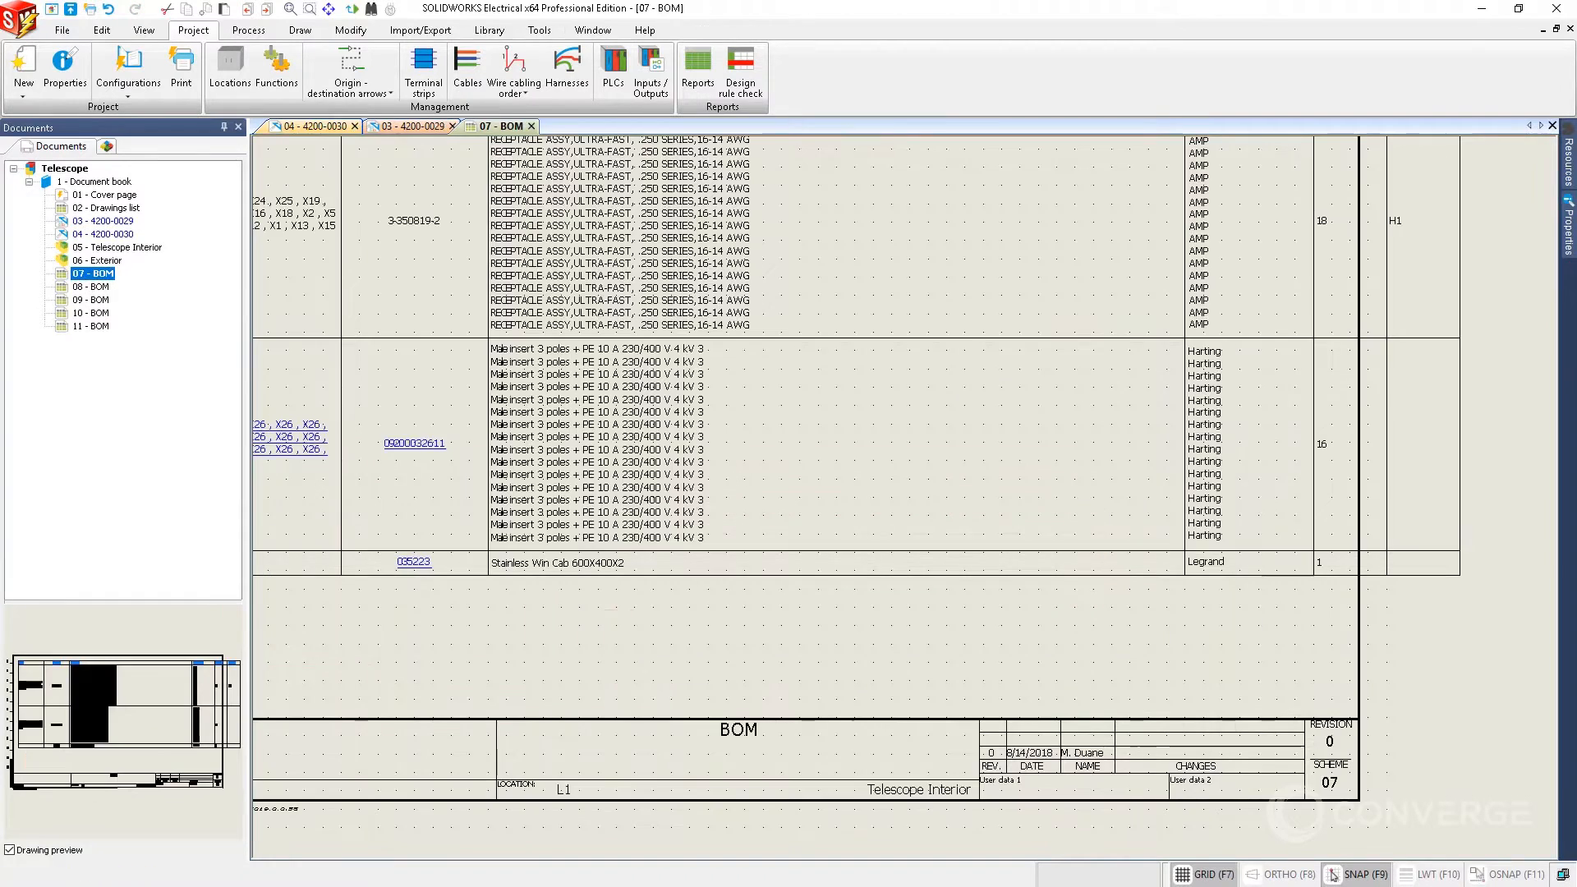
middle_click(718, 615)
middle_click(718, 614)
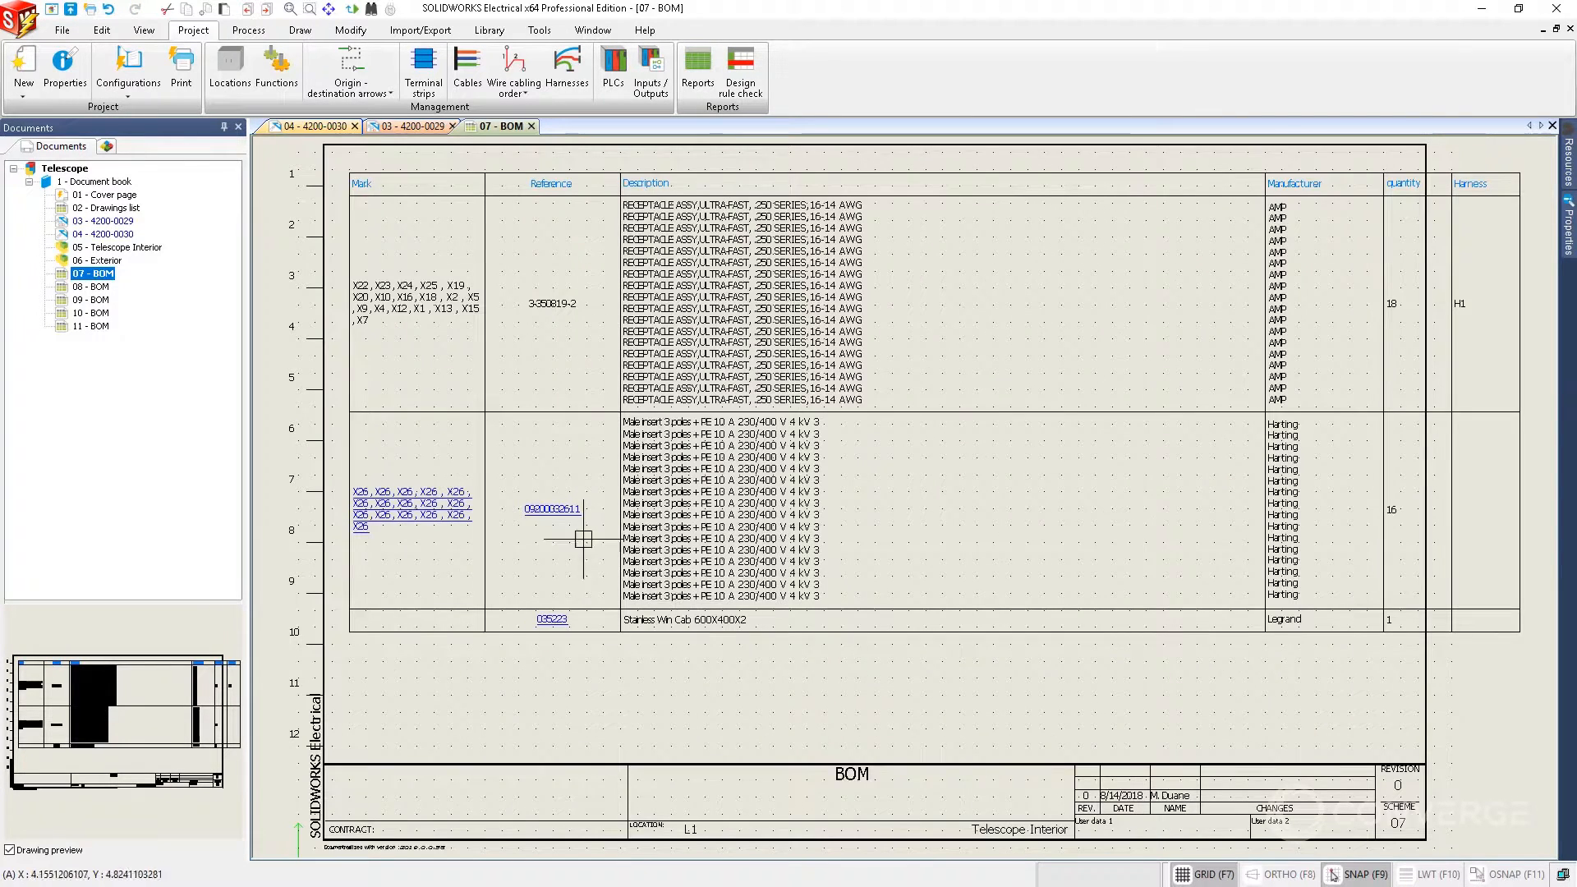
click(546, 509)
mouse_move(755, 519)
click(806, 530)
click(1027, 666)
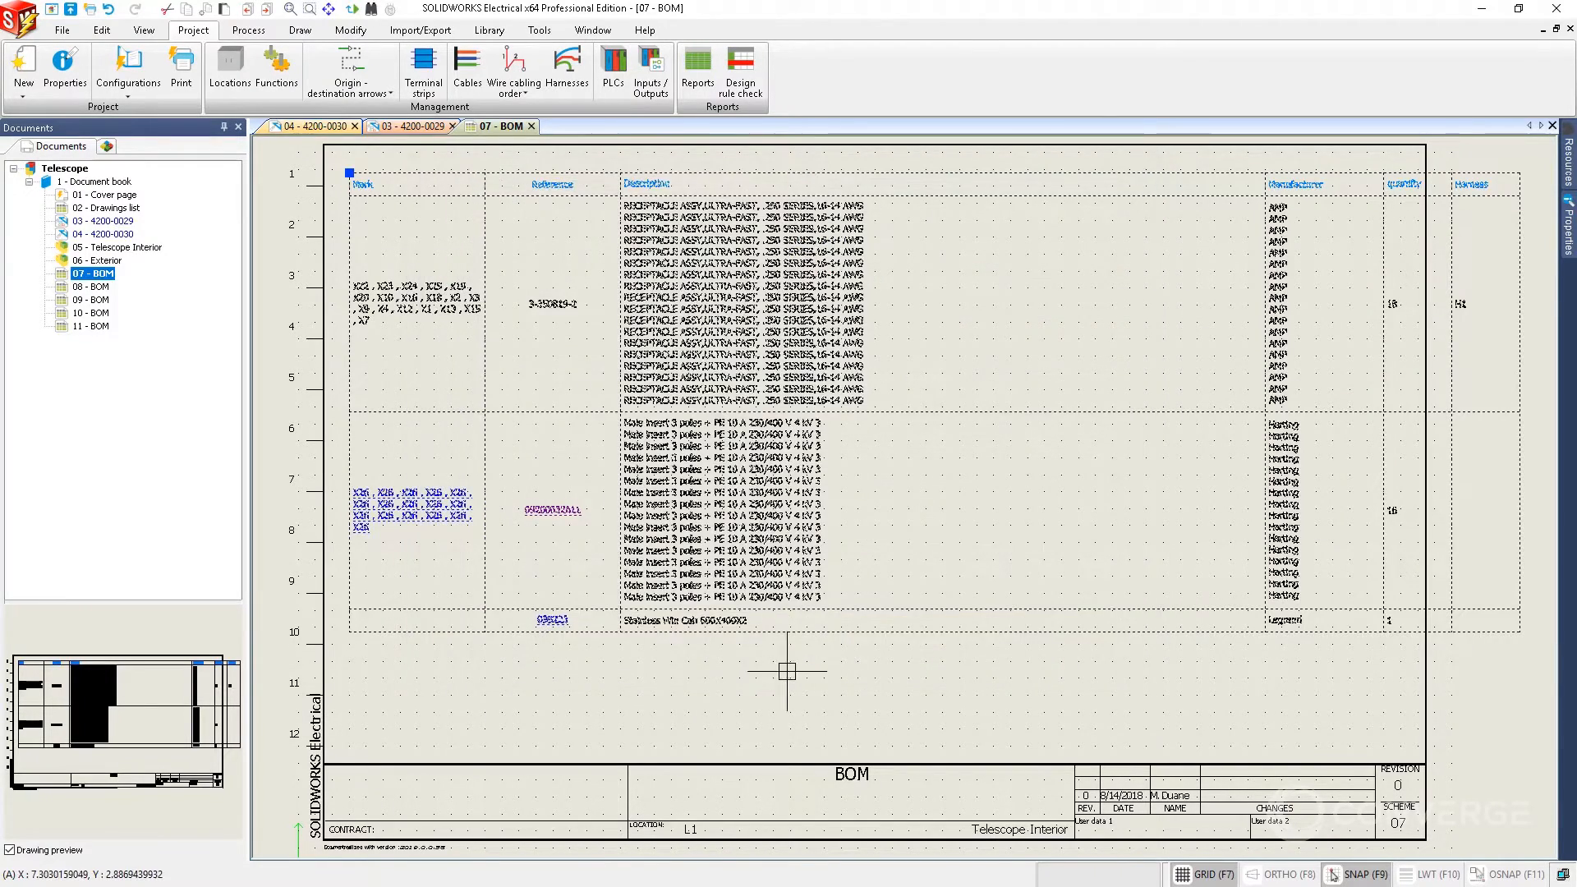
Go from the X26 mark in the BOM drawing to the connector's symbol at 04-1-4
click(362, 528)
mouse_move(435, 537)
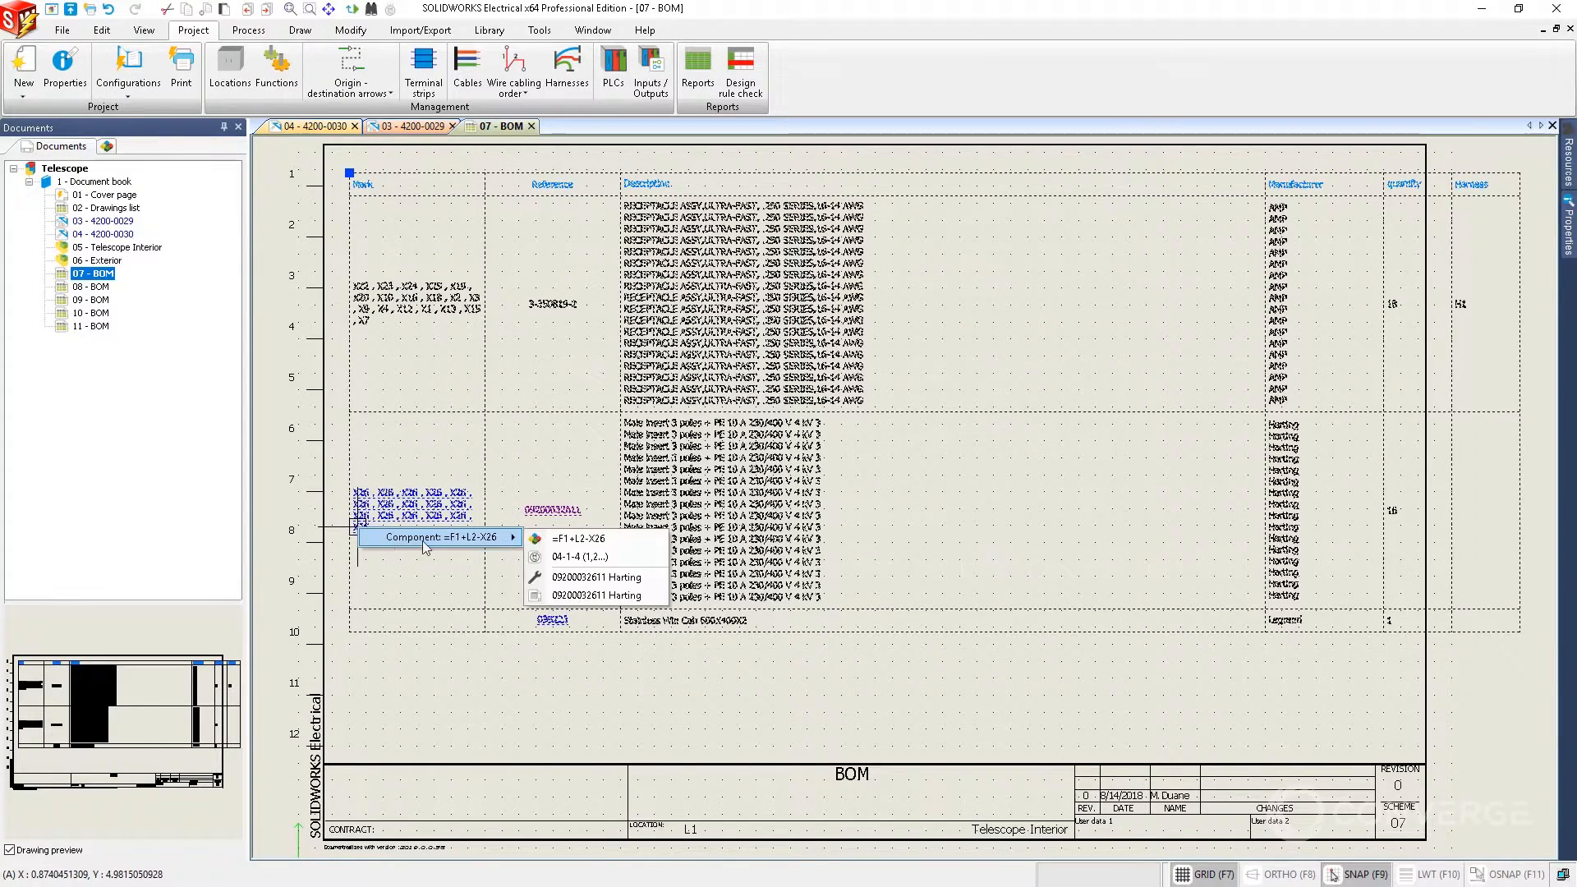
click(580, 557)
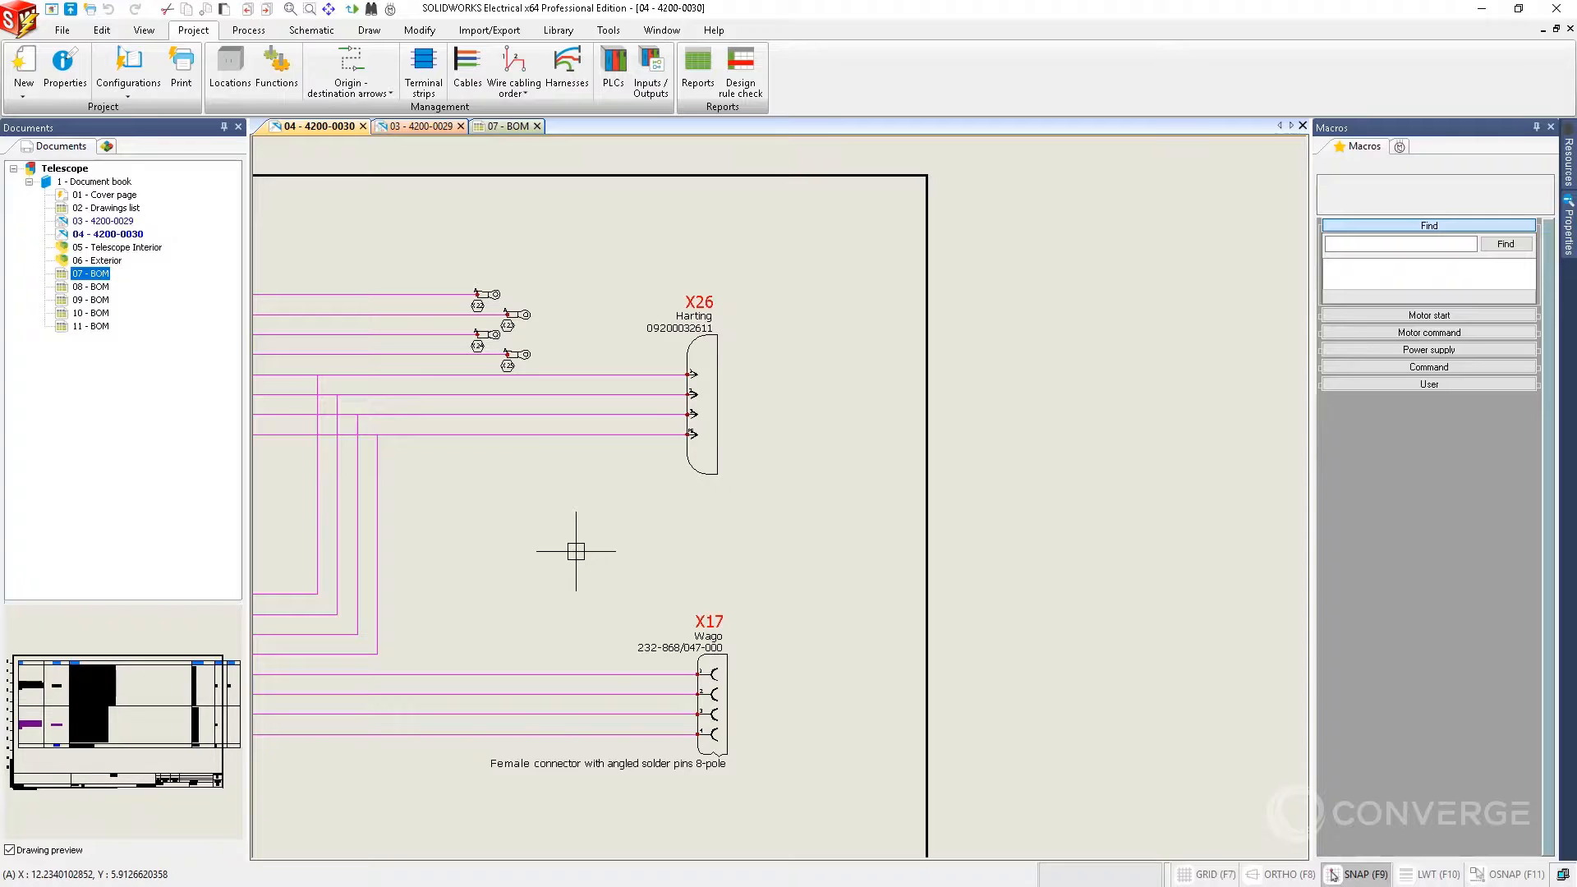
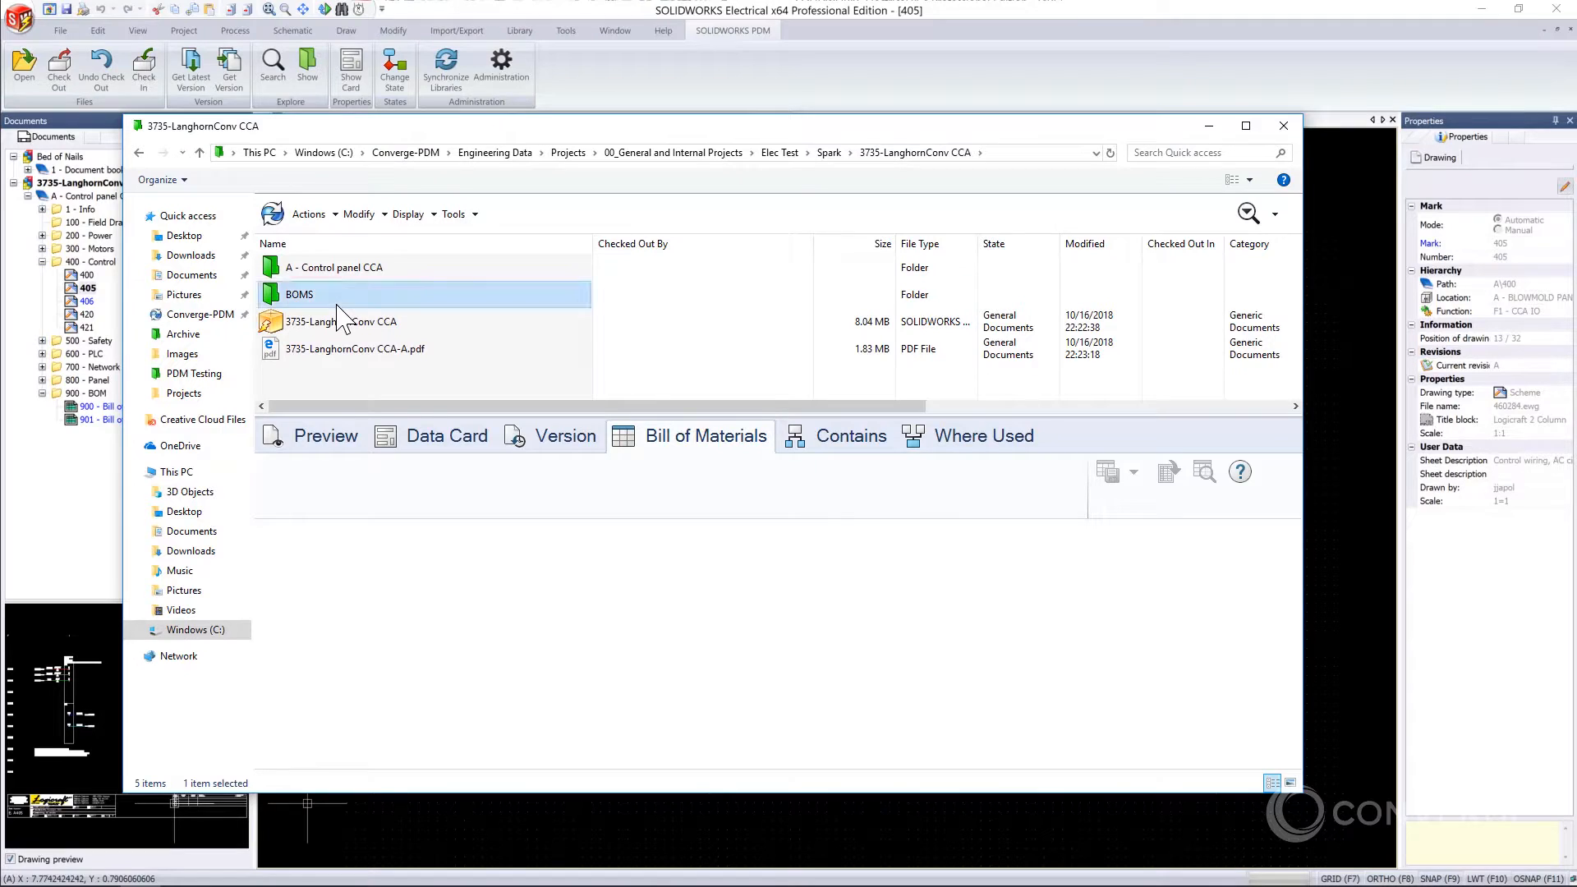
In the PDM vault, open the BOMS folder and examine the bill of materials of 3735-LanghornConv CCA A A.swebom
double_click(337, 301)
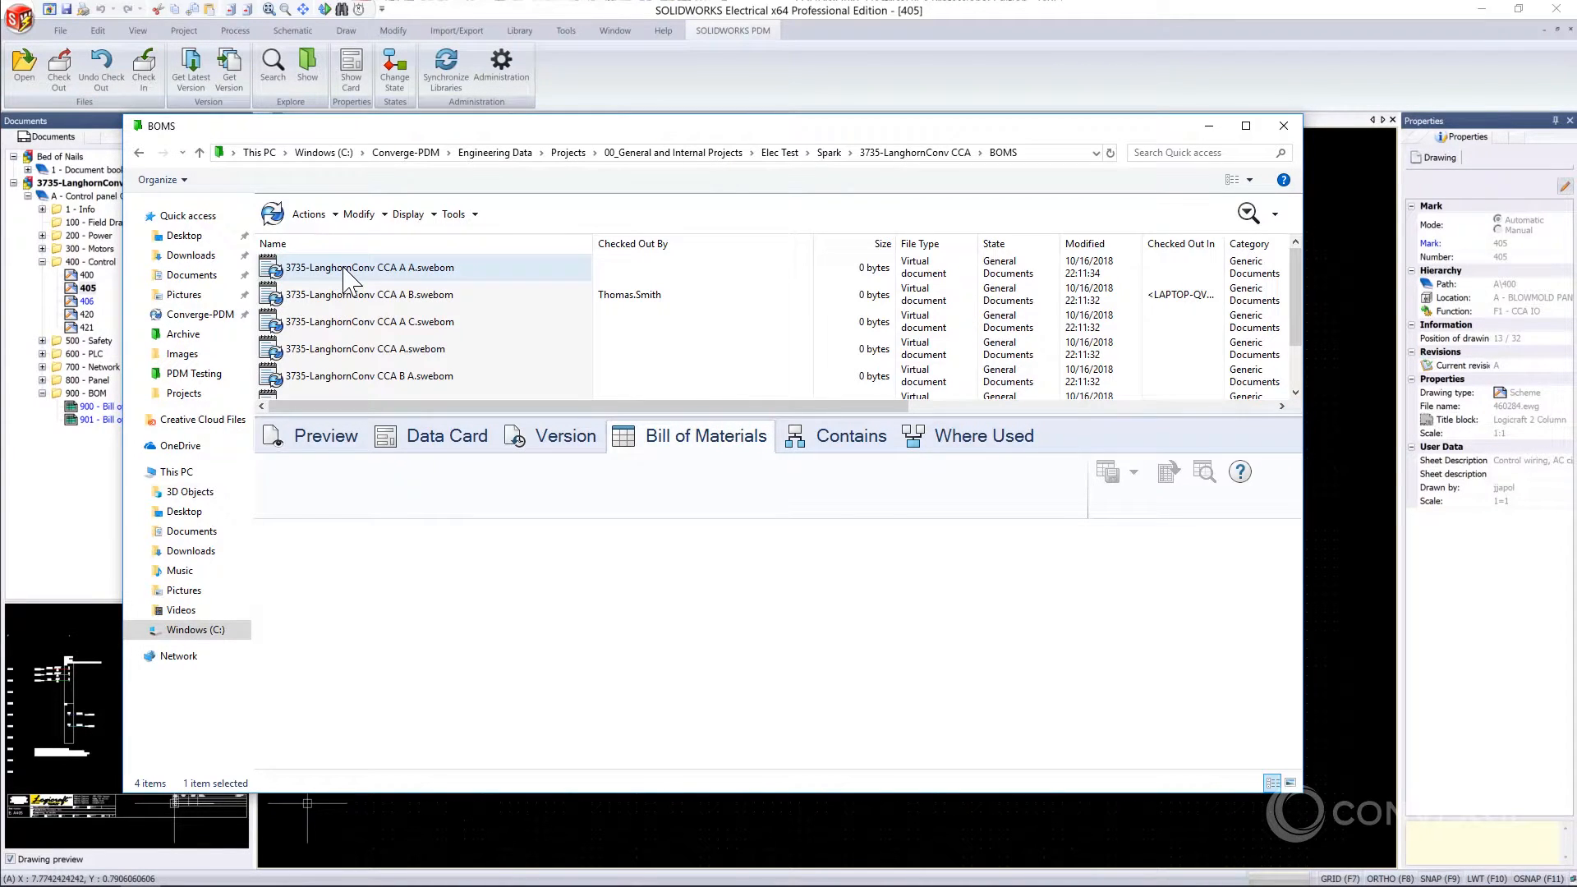
click(346, 269)
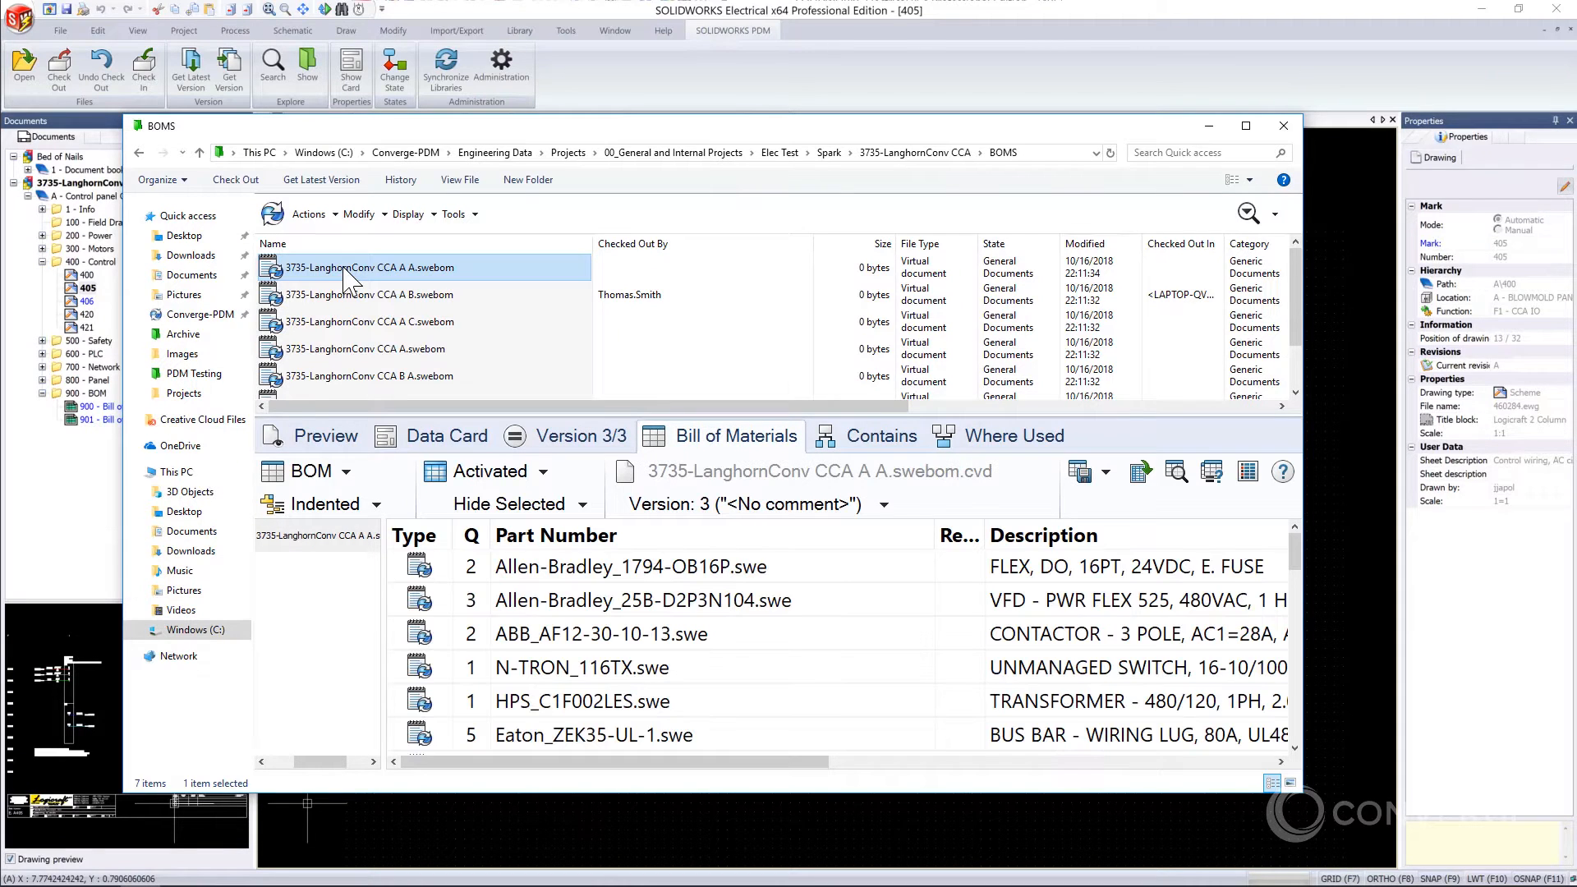
right_click(551, 600)
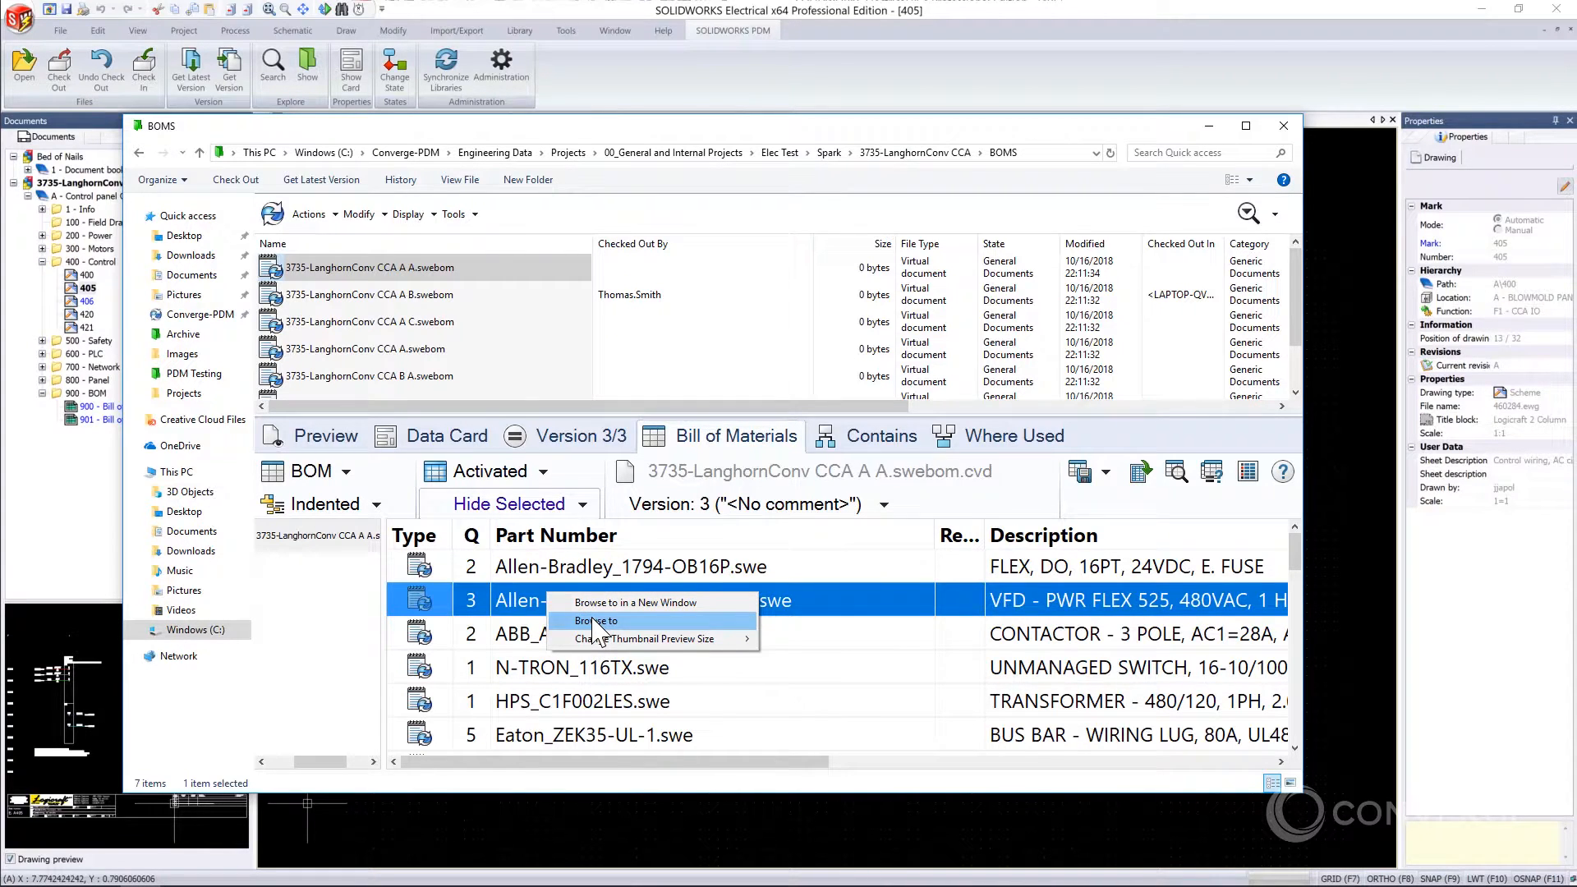
Check where 3735-LanghornConv CCA A A.swebom is used and select its parent 3735-LanghornConv CCA.tewzip
click(994, 452)
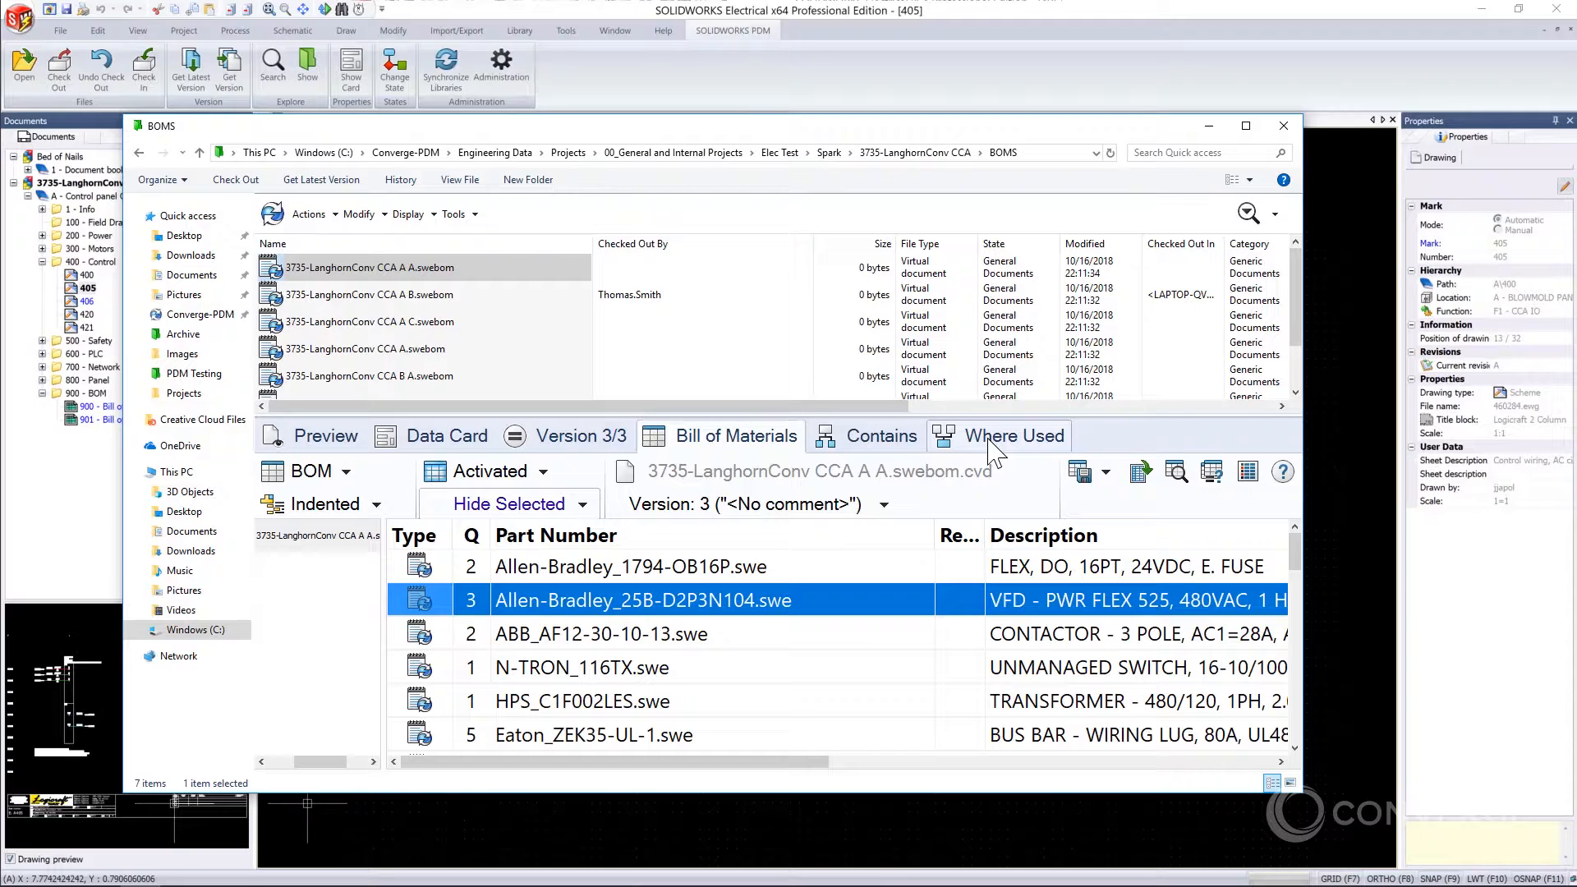
click(994, 452)
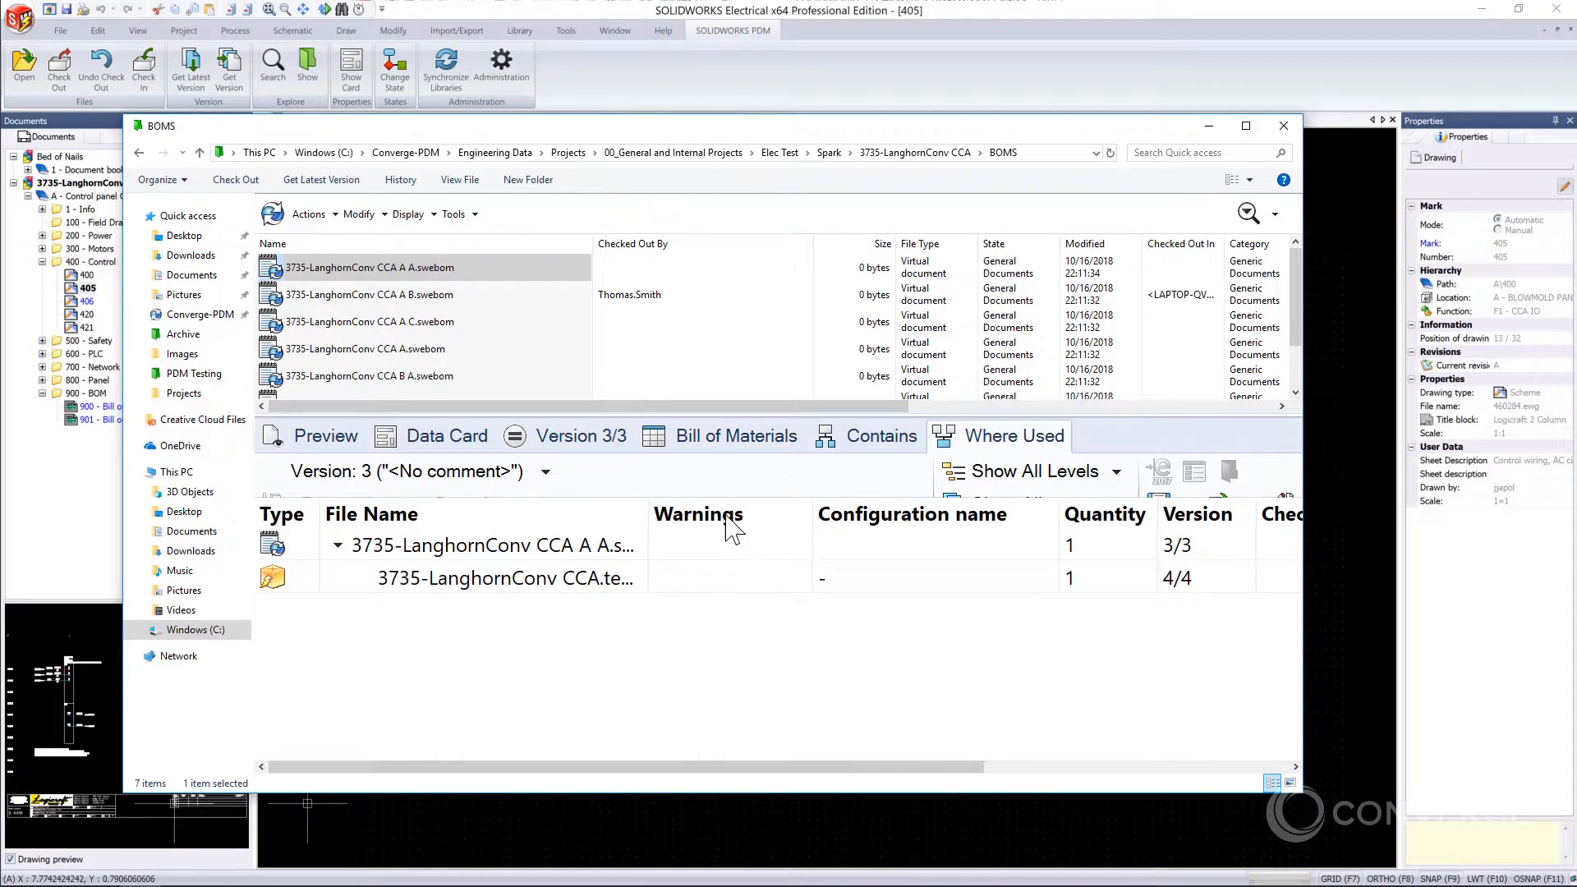
click(599, 579)
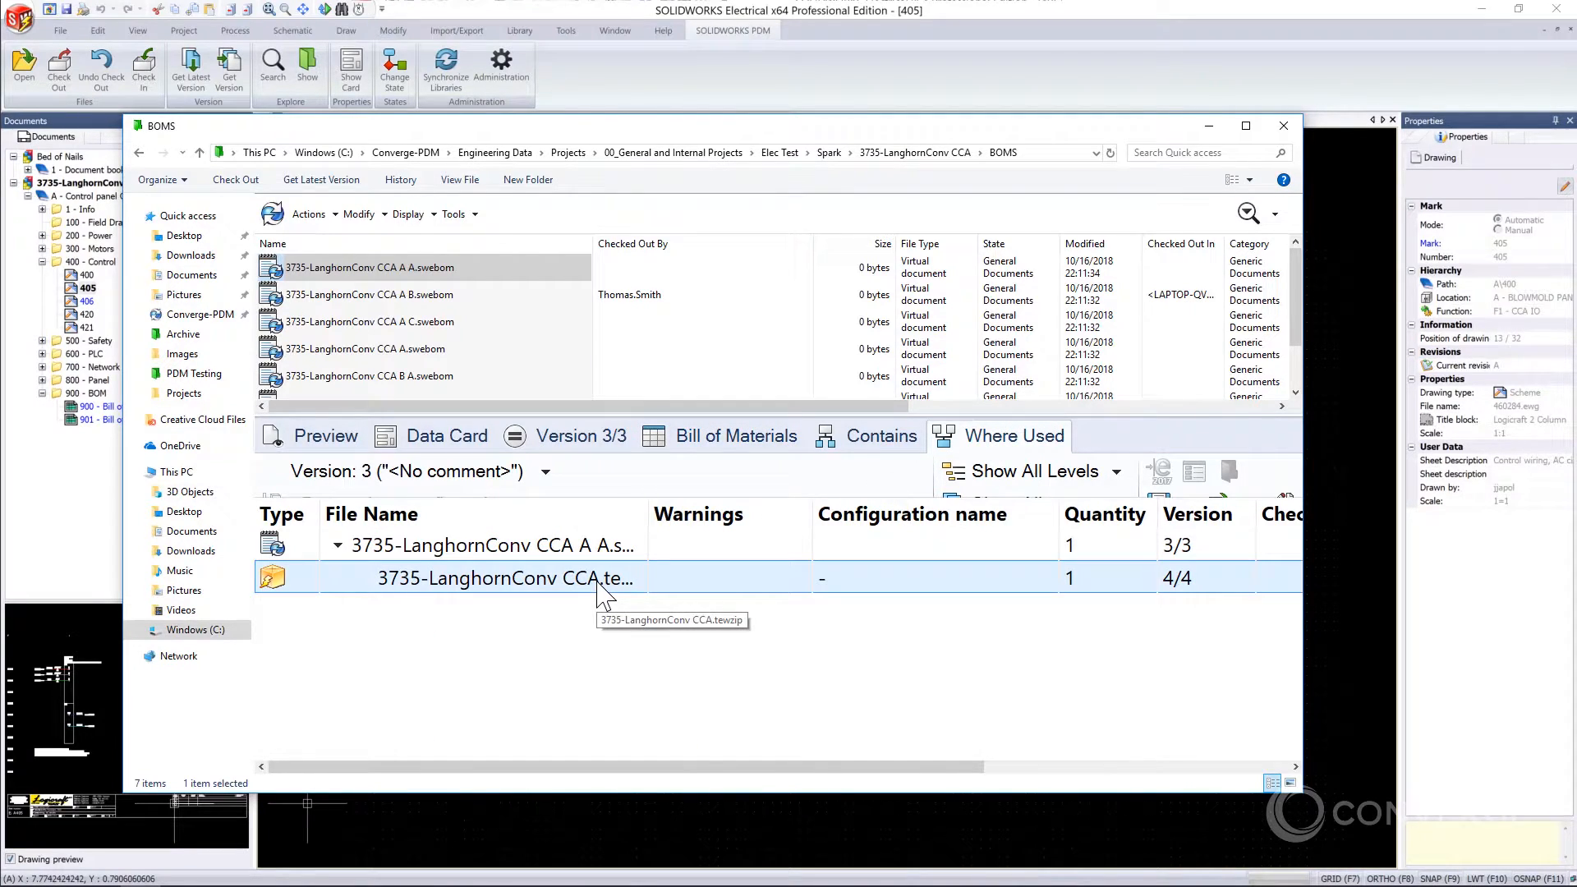
Return to the 3735-LanghornConv CCA folder and select 3735-LanghornConv CCA-A.pdf
click(917, 153)
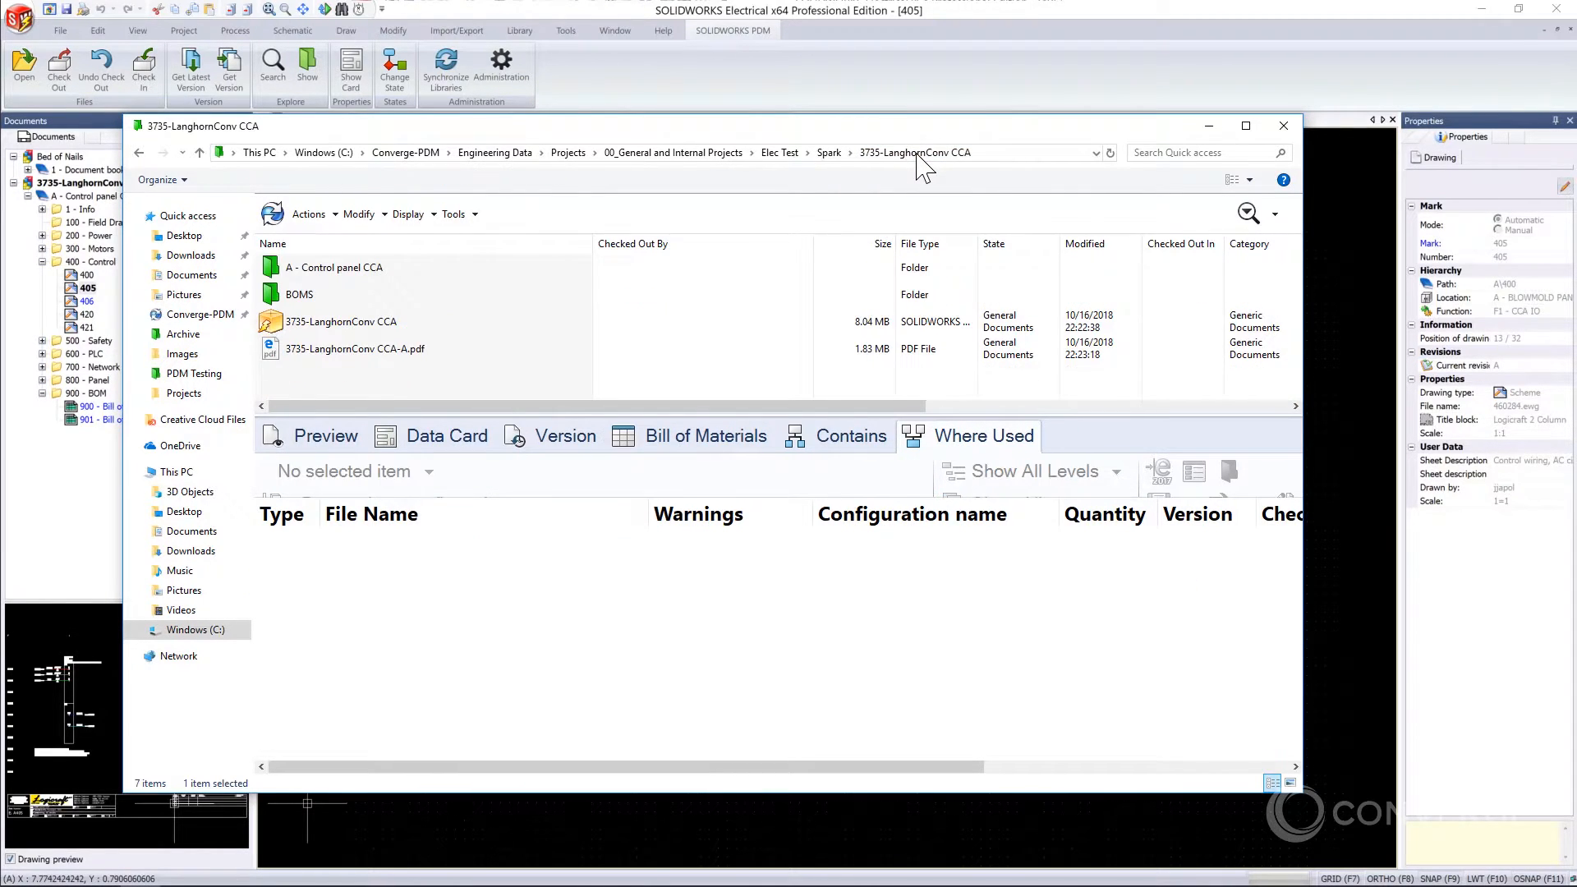
click(355, 355)
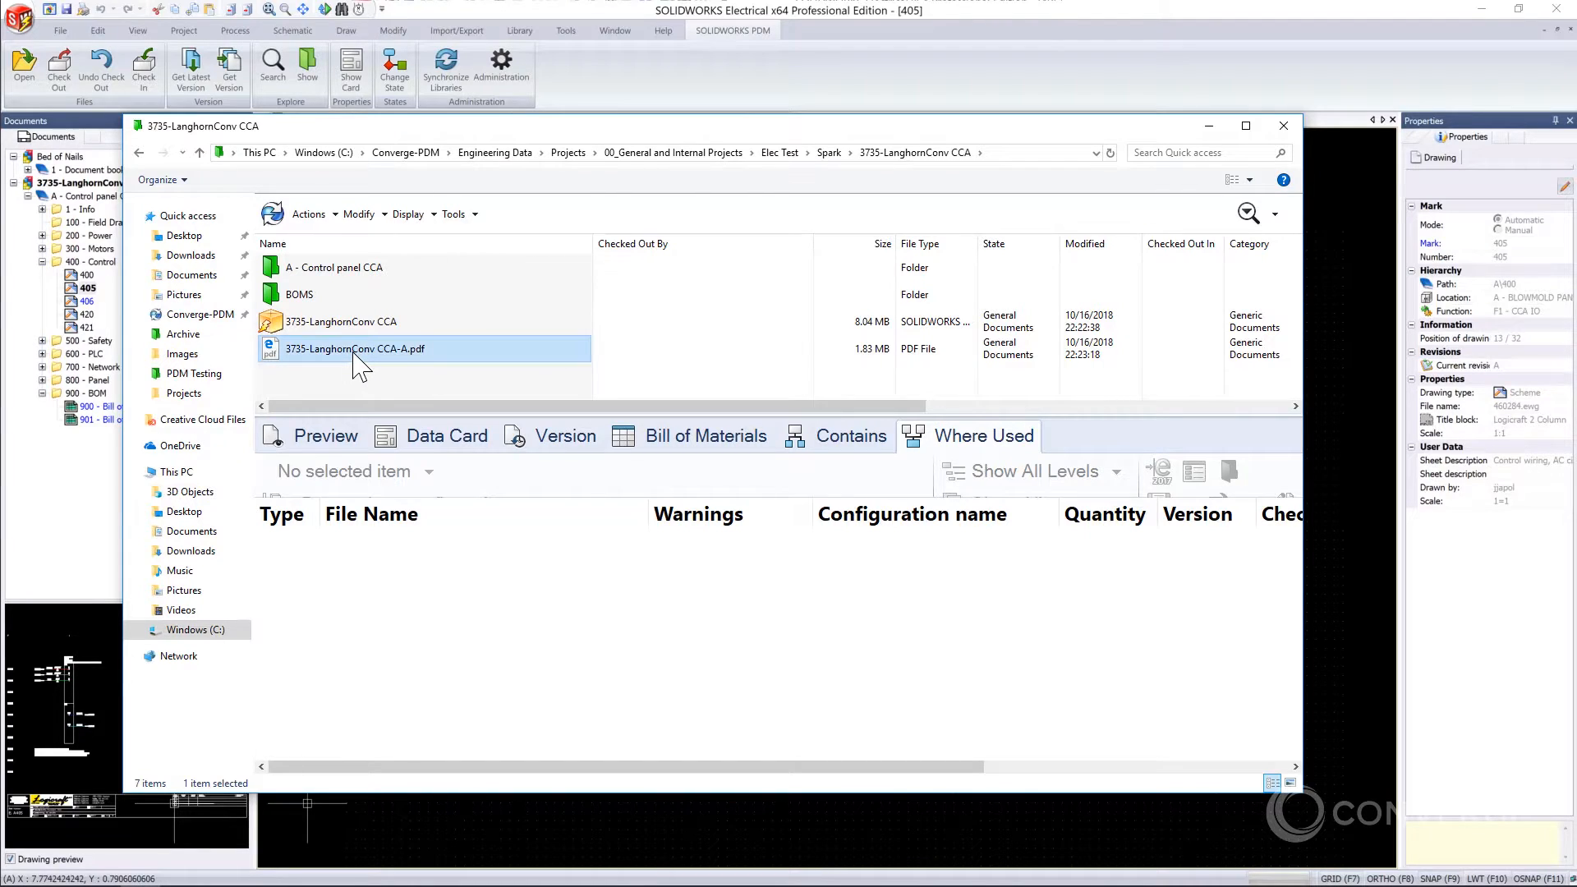
Preview 3735-LanghornConv CCA-A.pdf in the vault and page through its schematic drawings
click(302, 439)
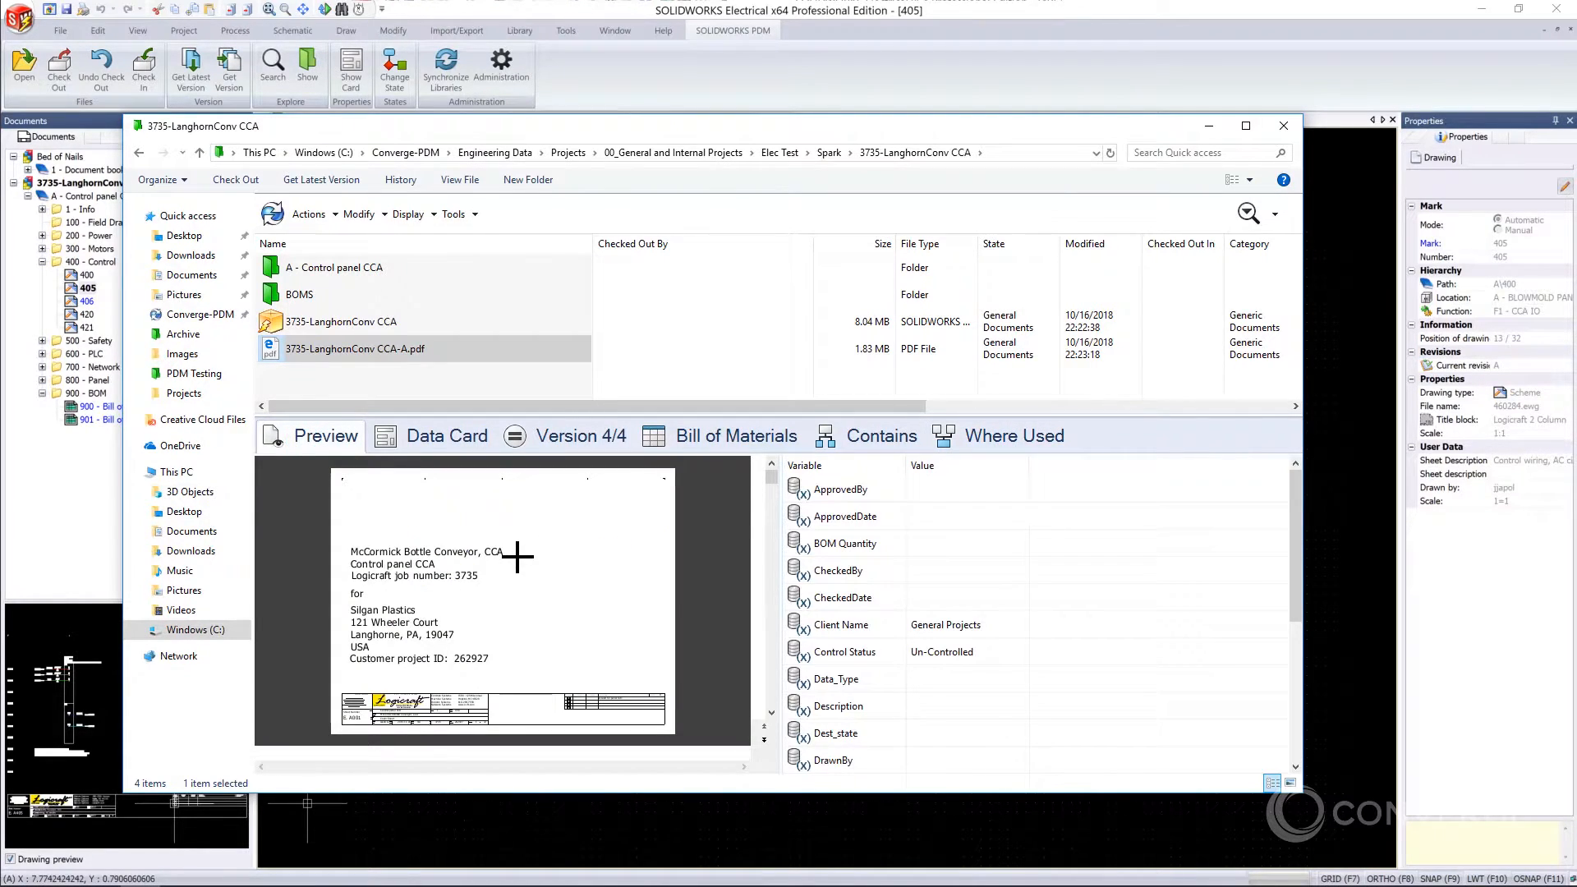
scroll(517, 557, down, 1)
scroll(517, 557, down, 1)
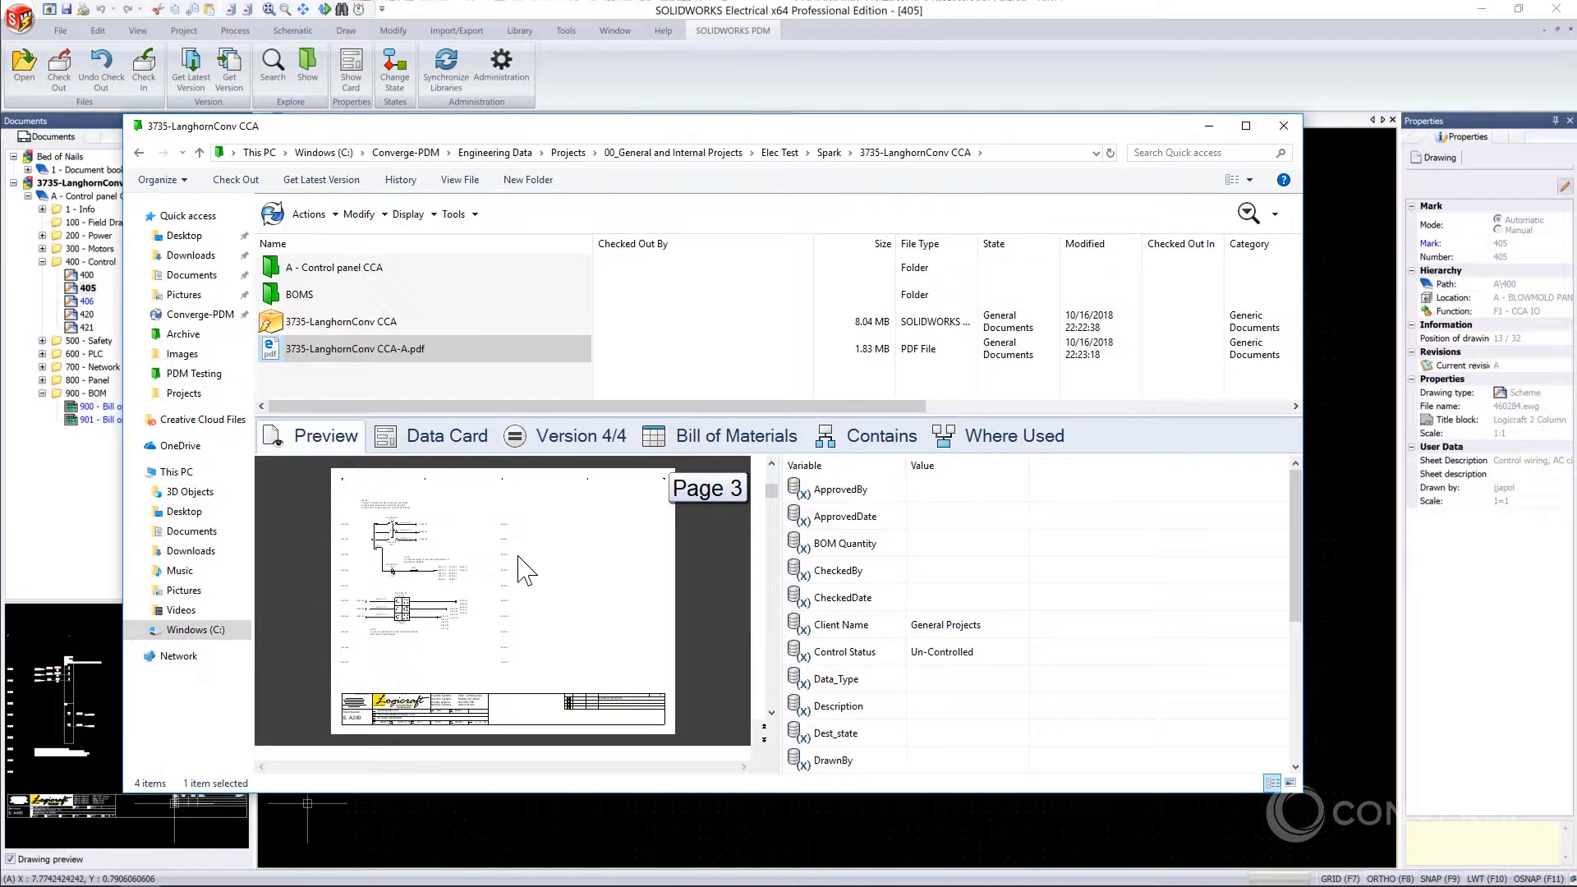
scroll(526, 571, down, 1)
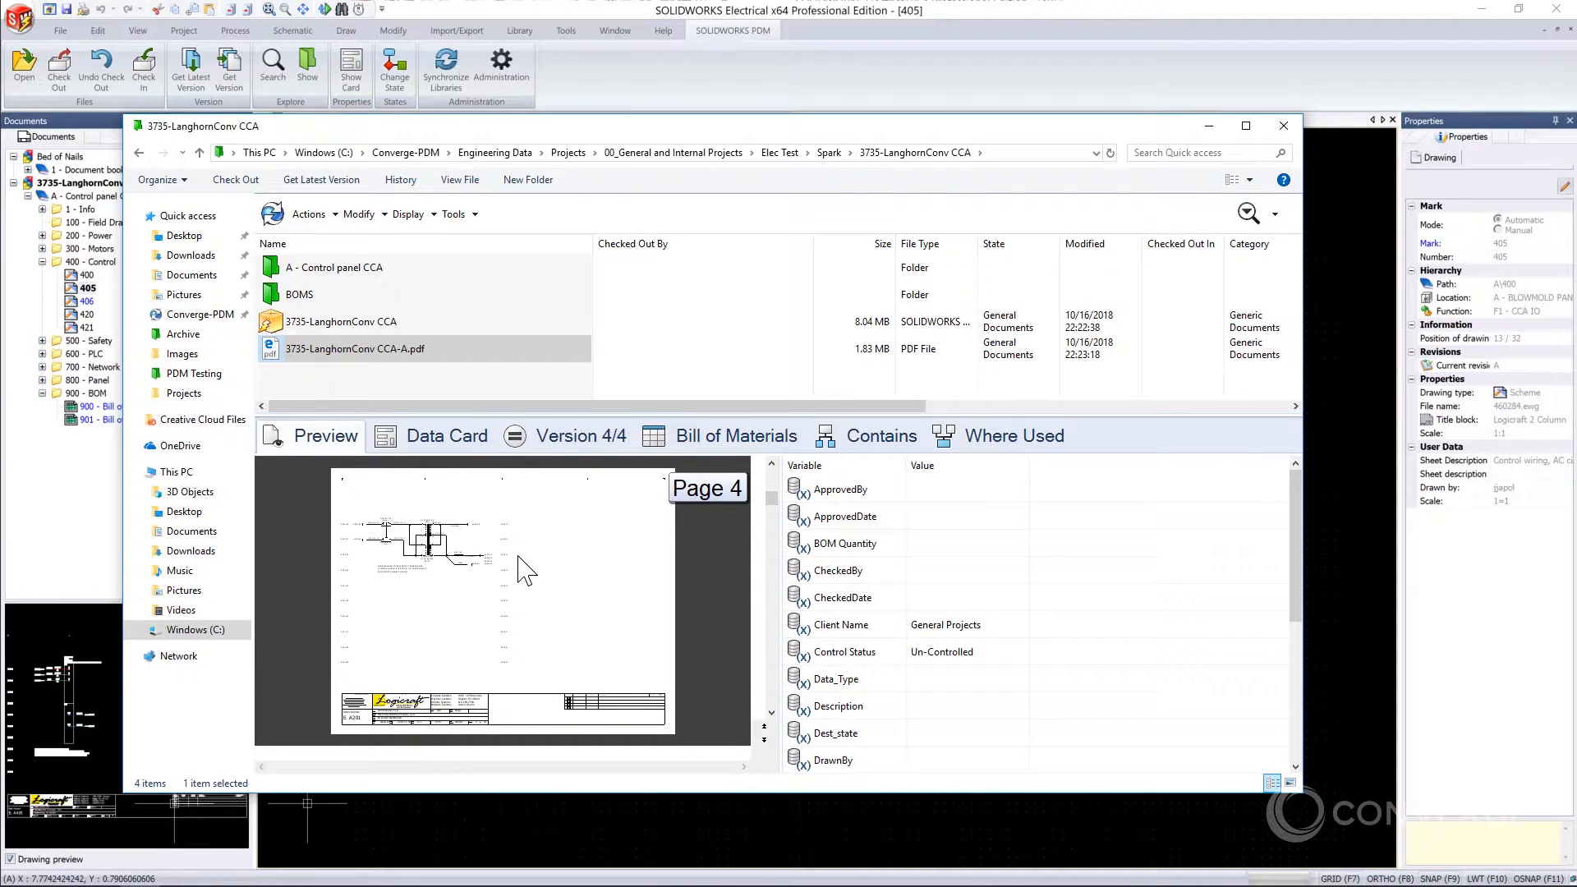
scroll(526, 571, down, 1)
scroll(525, 571, down, 2)
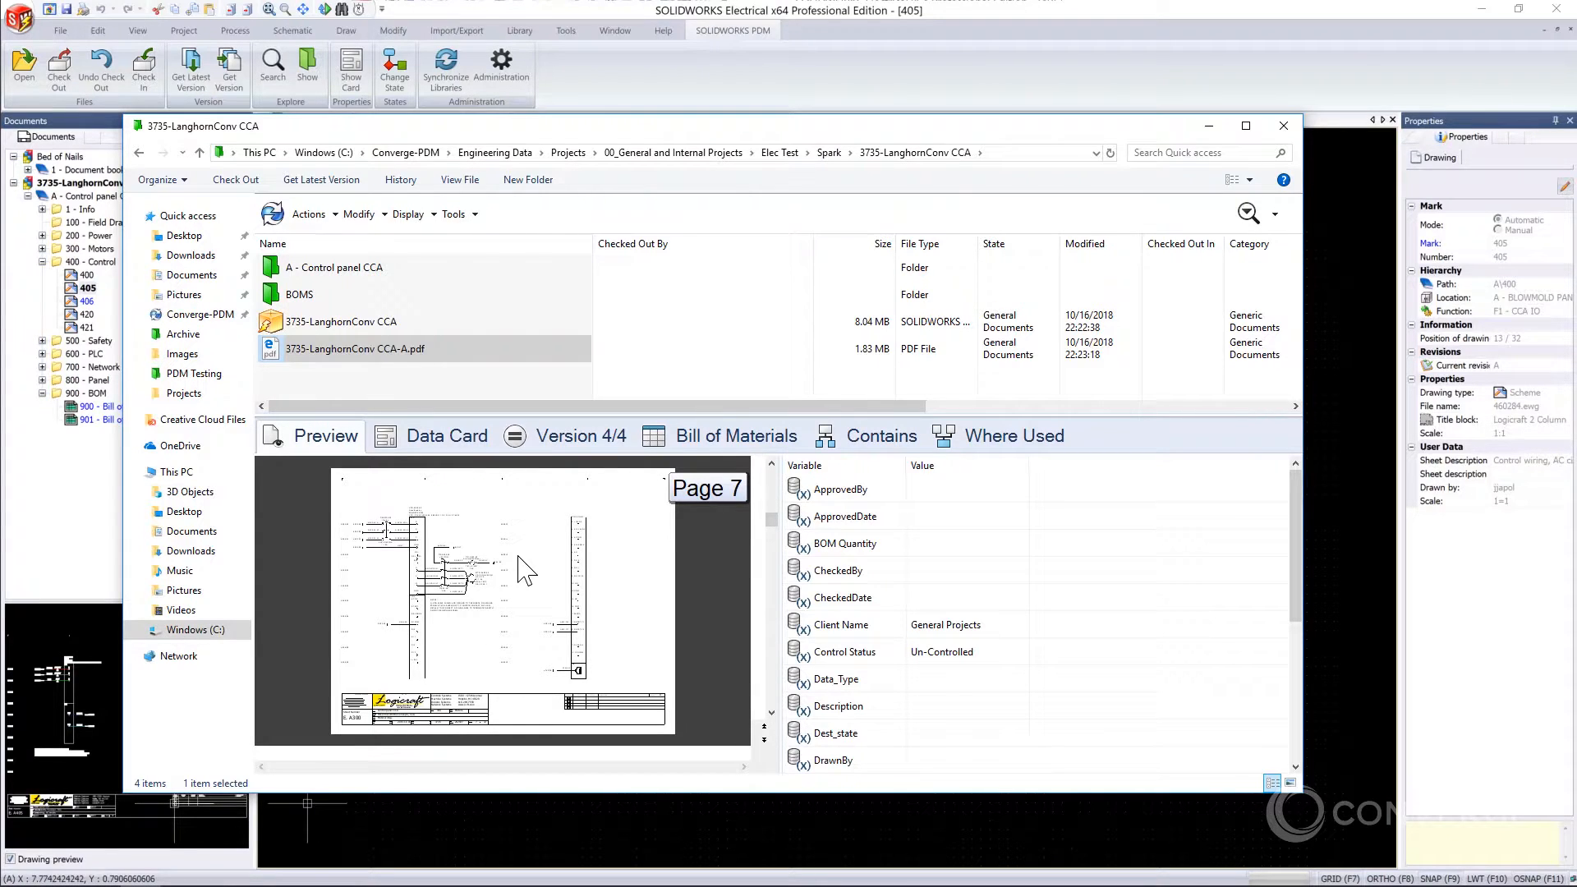
scroll(518, 559, up, 1)
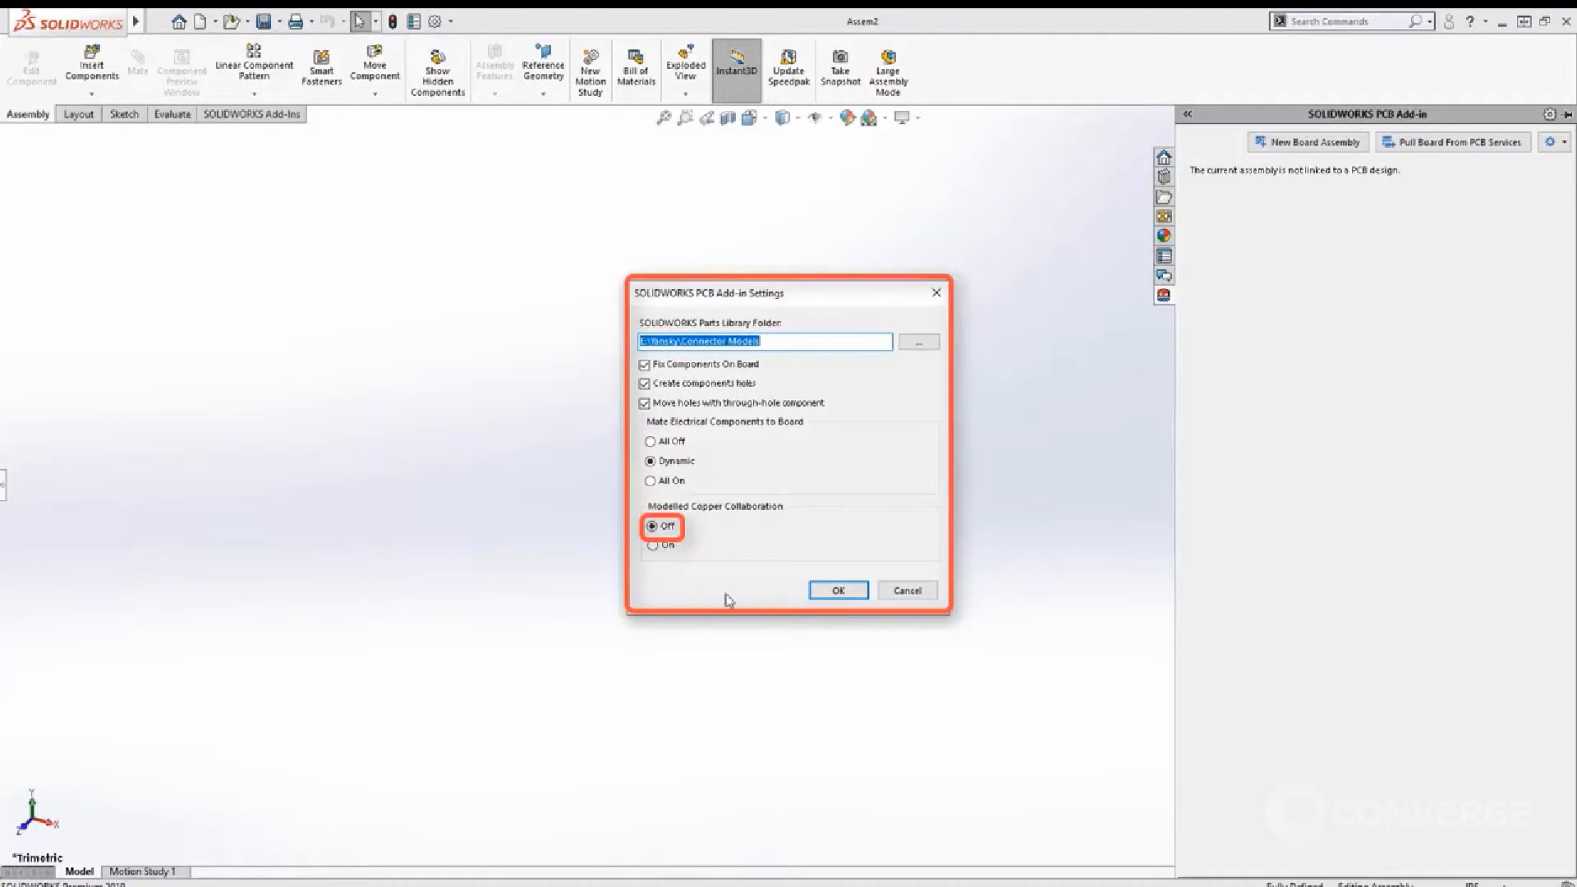
In SOLIDWORKS, accept the PCB add-in settings with Modelled Copper Collaboration off and inspect the Myomo_PCB board assembly
click(826, 600)
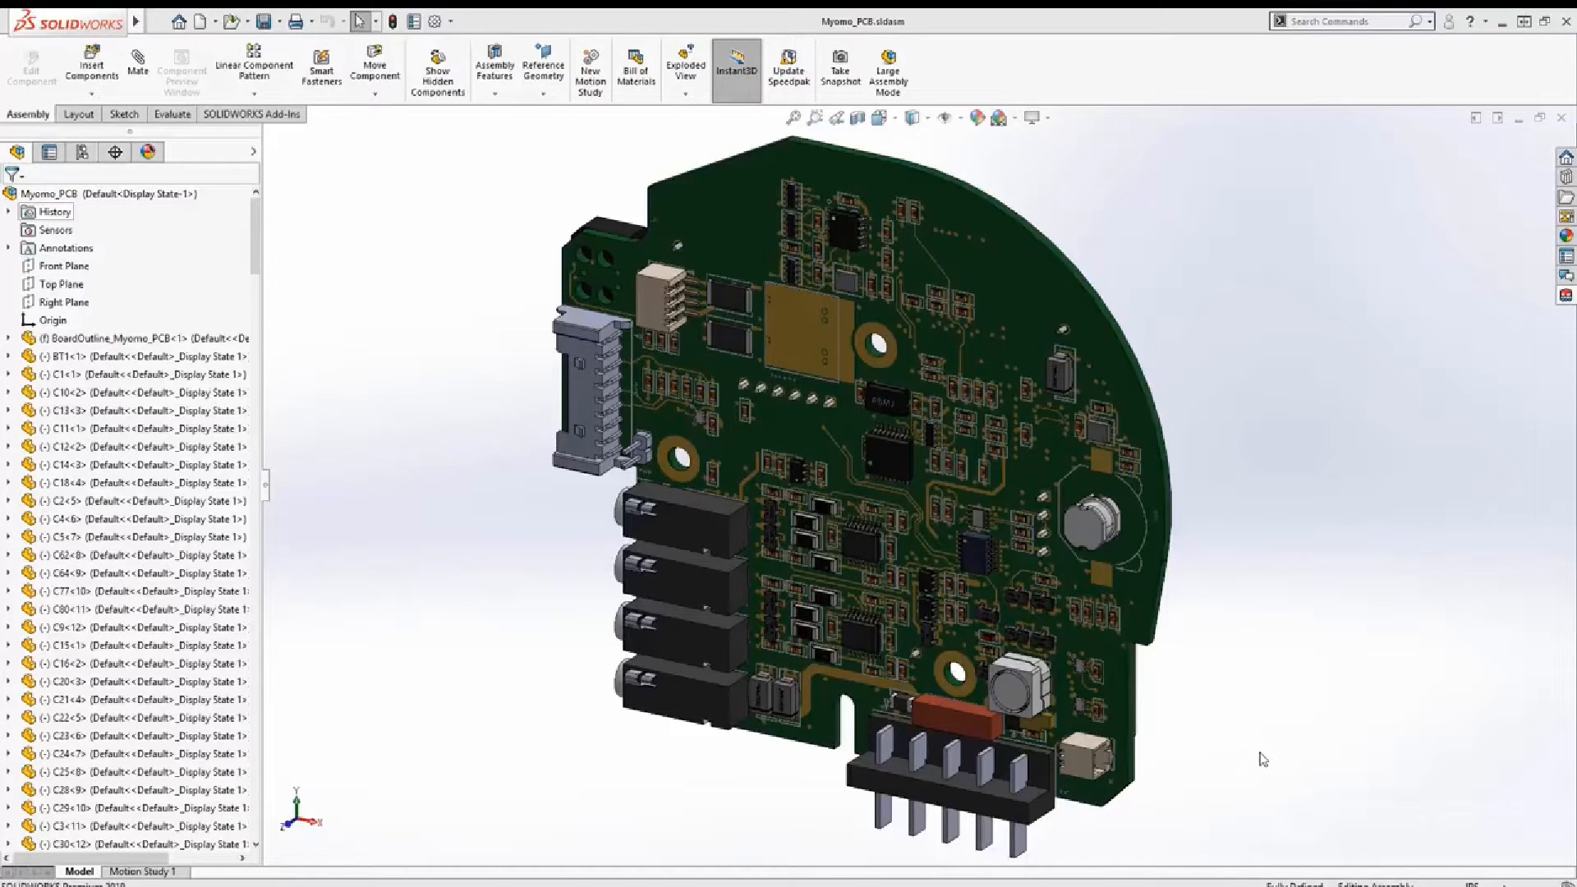
right_click(454, 373)
click(493, 440)
drag(461, 409, 848, 446)
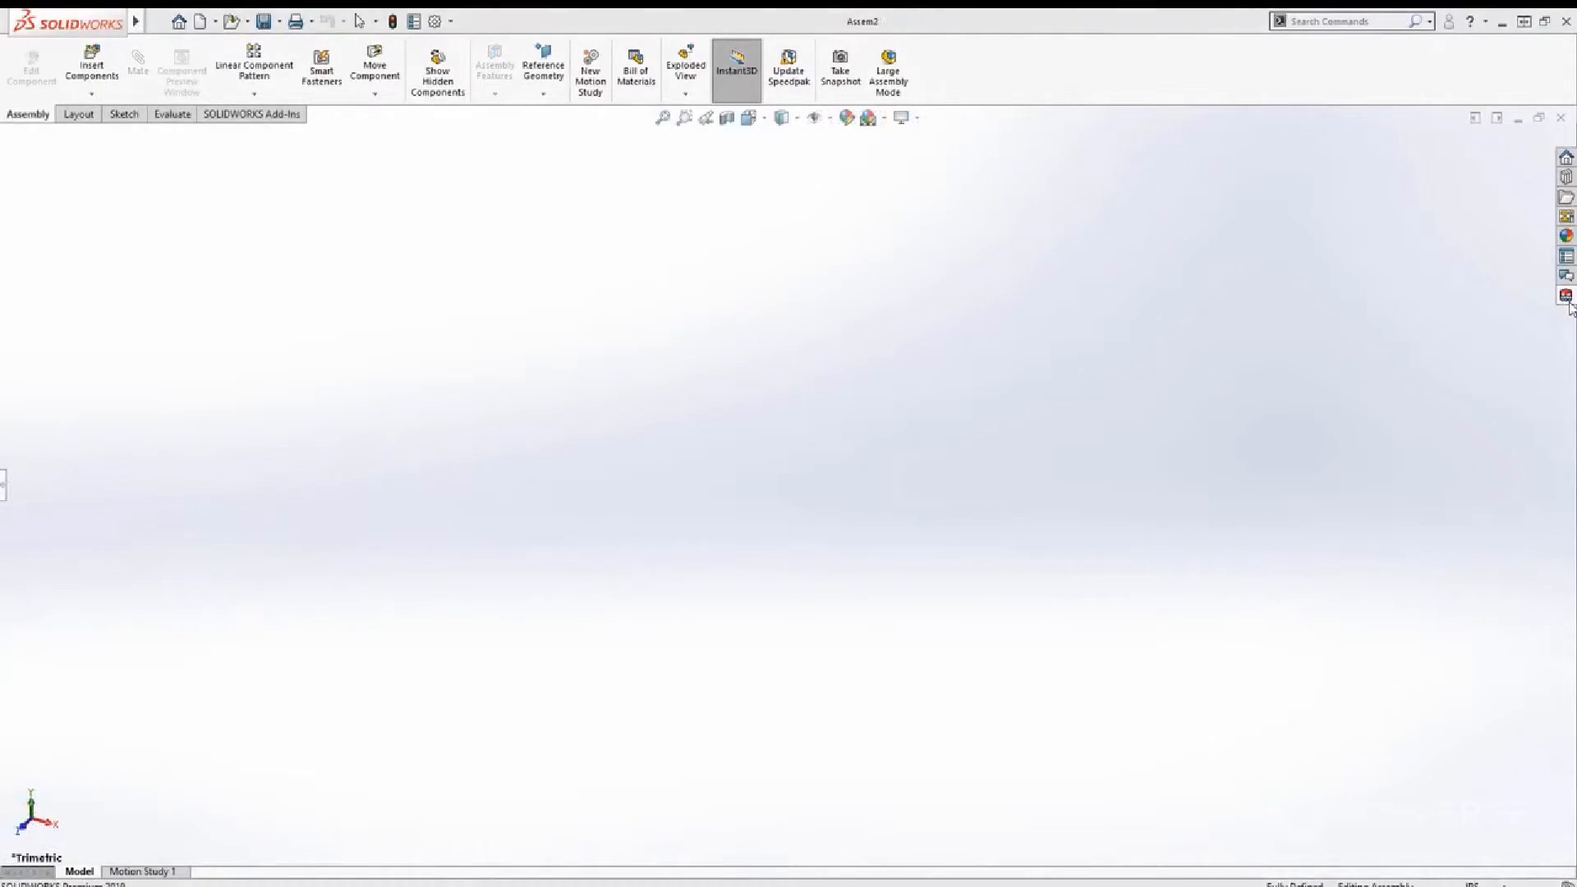
Turn on Modelled Copper Collaboration in the SOLIDWORKS PCB Add-in settings
click(1568, 299)
click(1552, 144)
click(1519, 181)
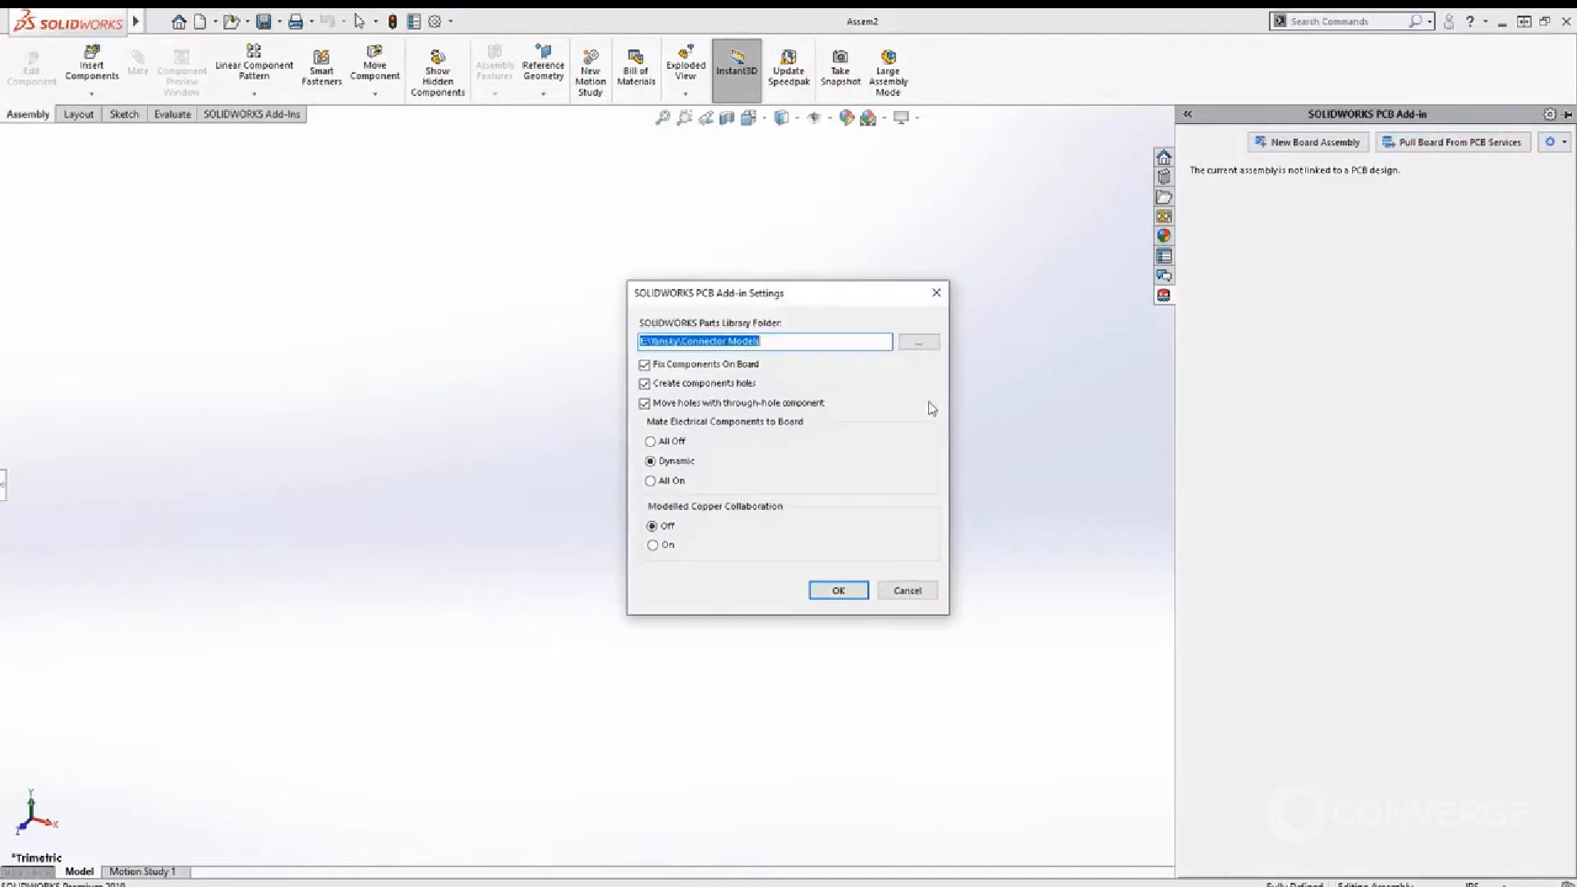
click(652, 547)
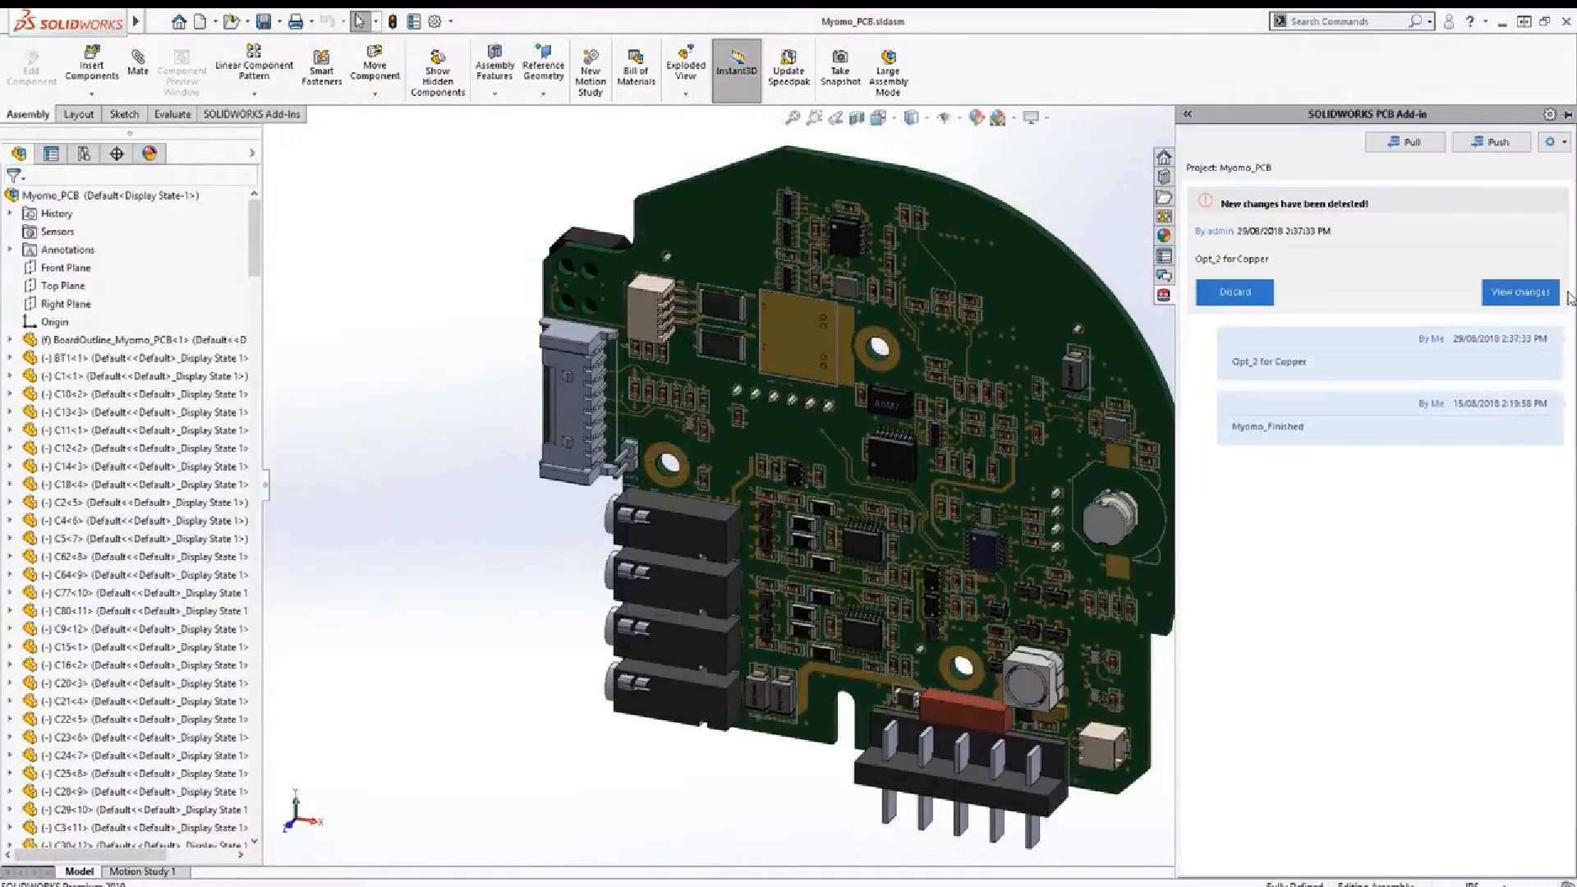
Review the "Opt_2 for Copper" changes detected for Myomo_PCB and accept every listed change
click(1515, 297)
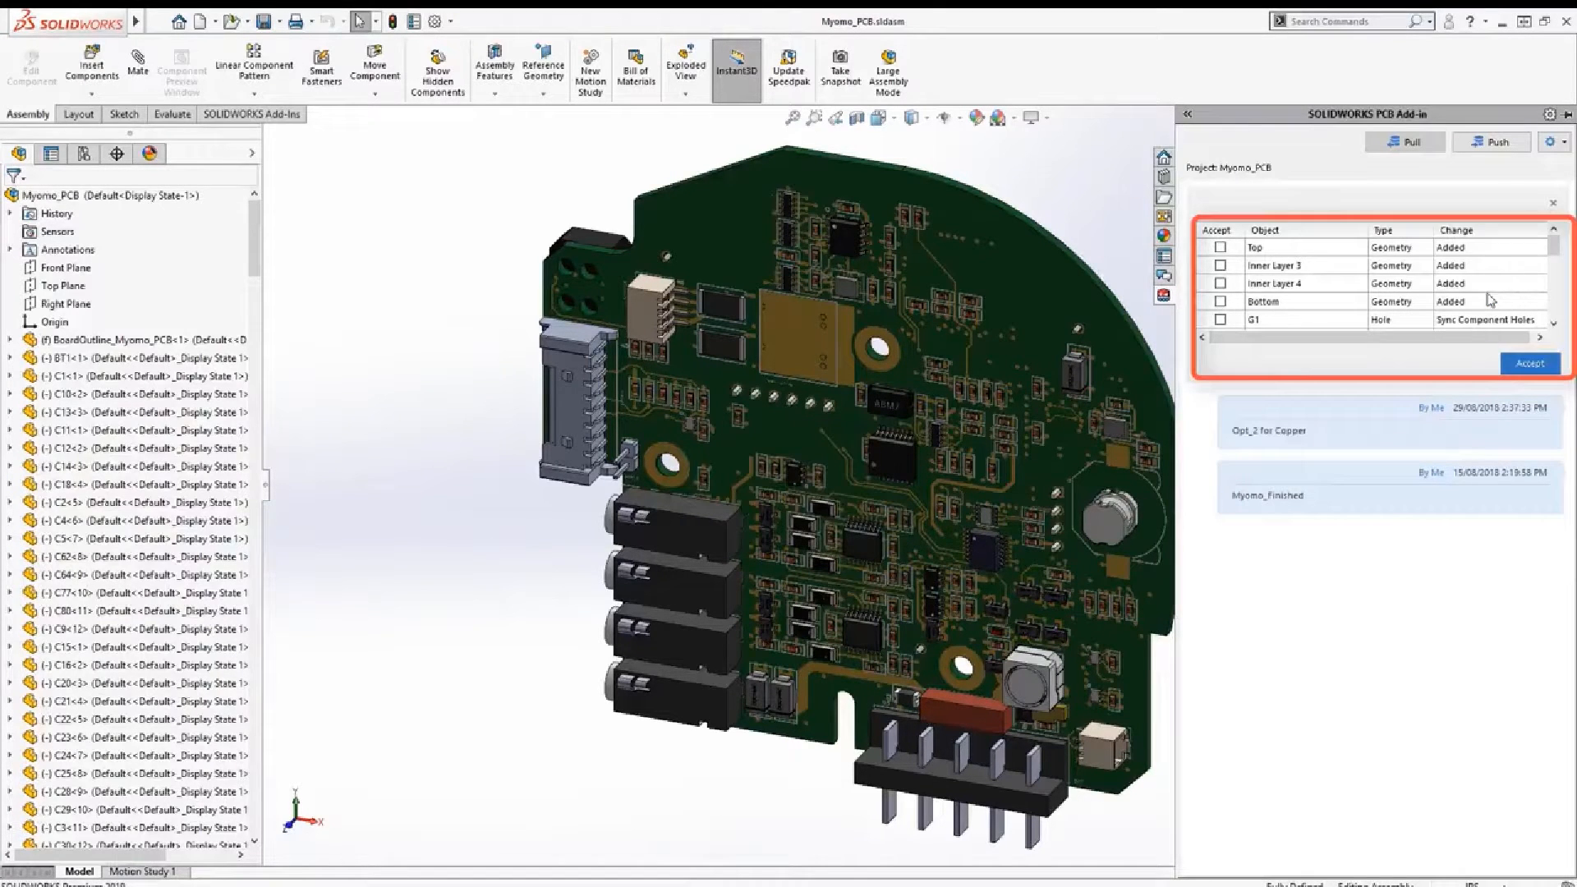
right_click(1325, 235)
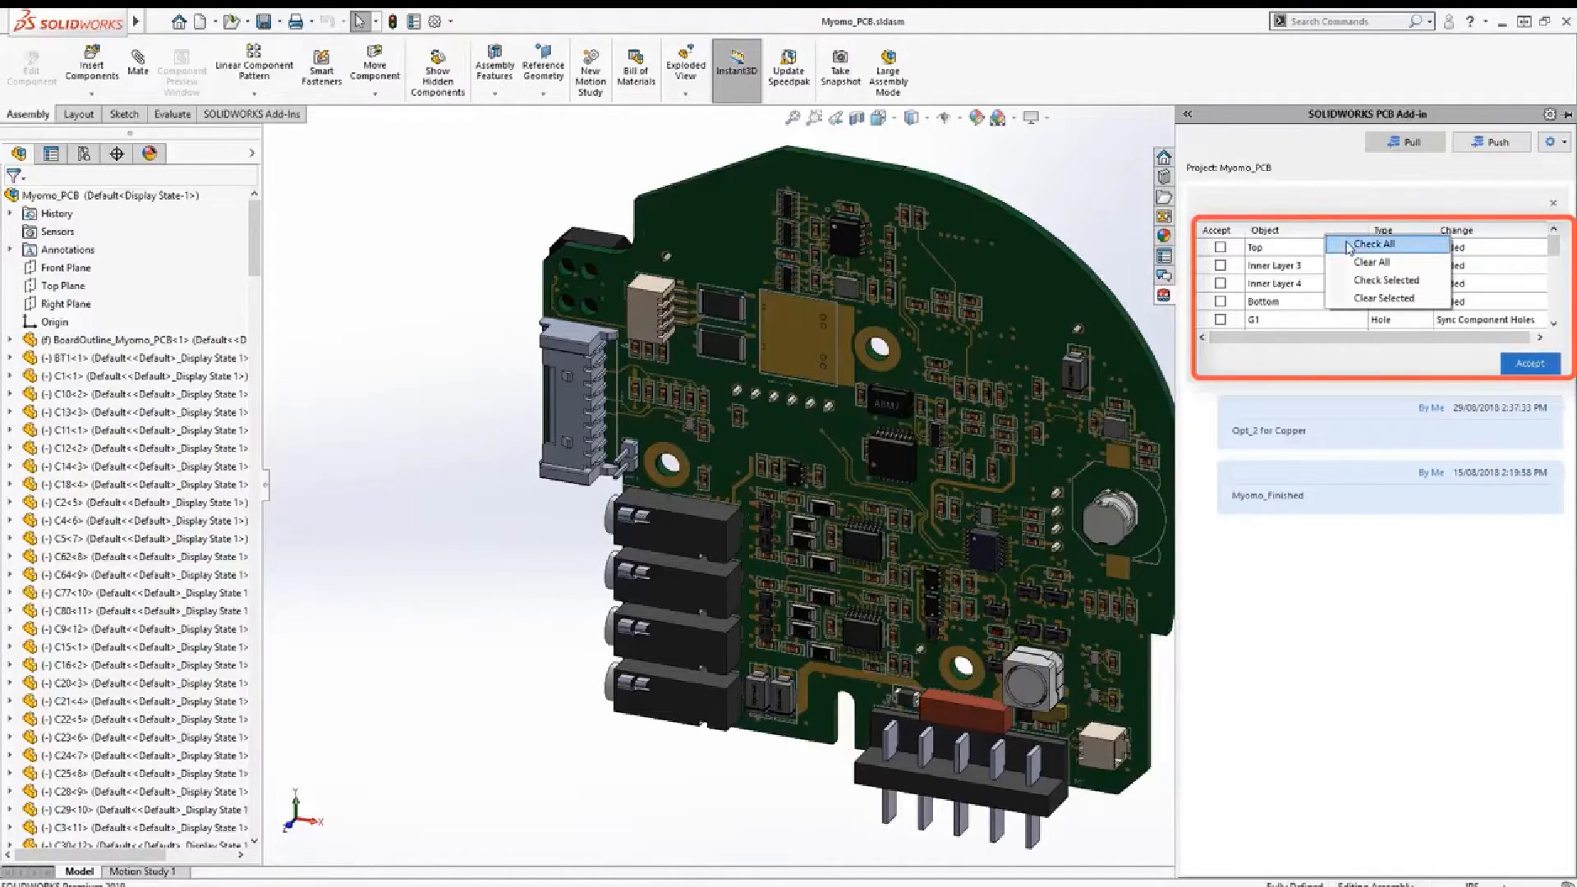
click(1347, 244)
click(1520, 363)
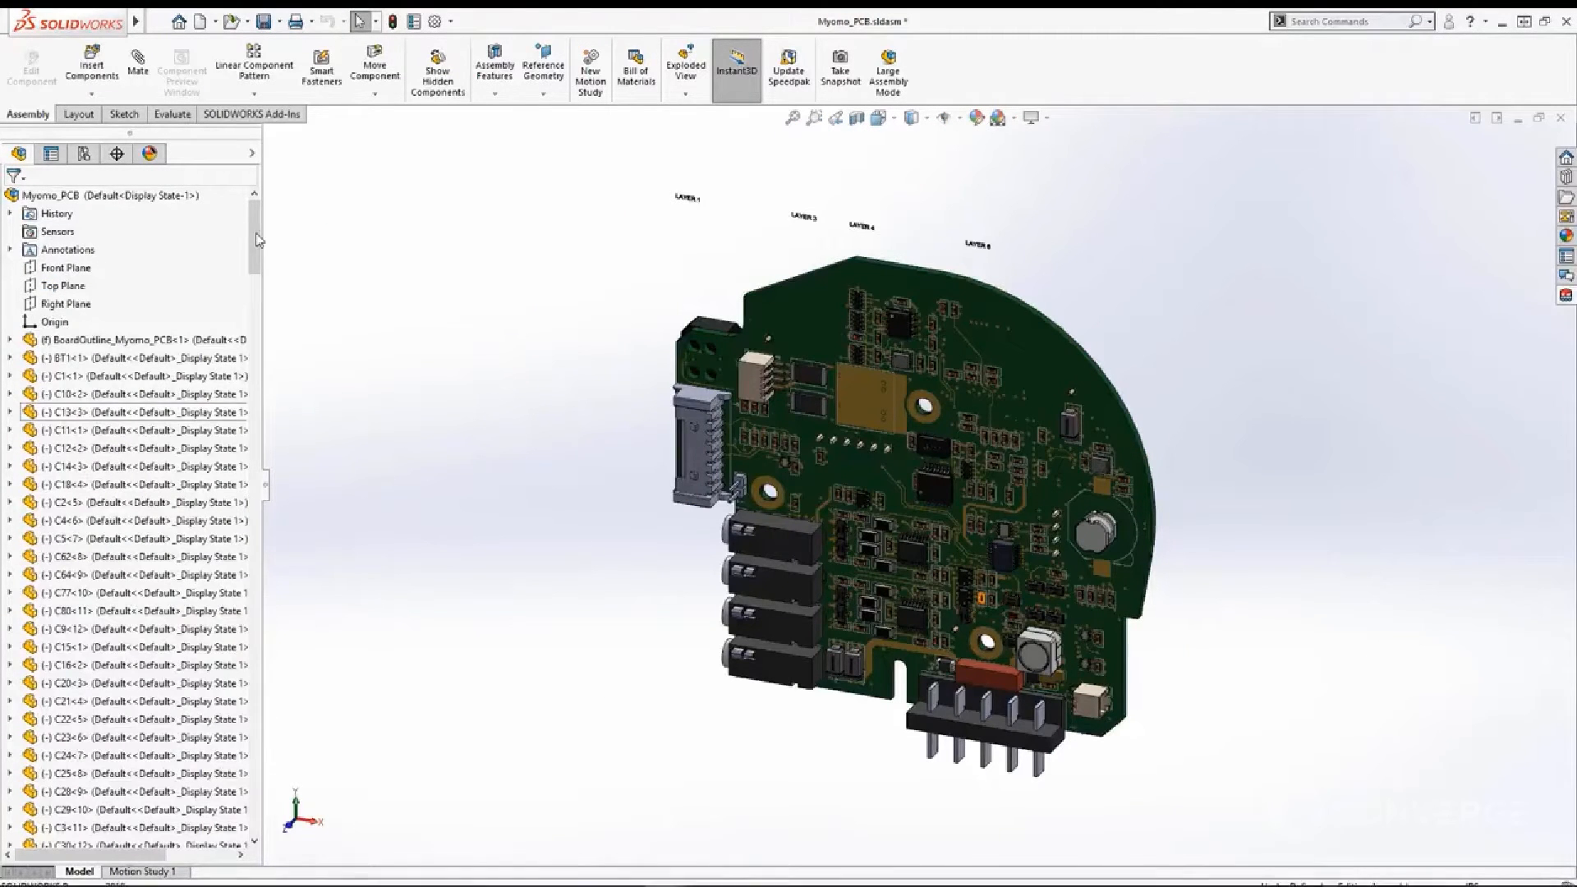
Look through the component tree down to the imported copper layers, and make the BoardOutline_Myomo_PCB component transparent
drag(254, 265, 255, 832)
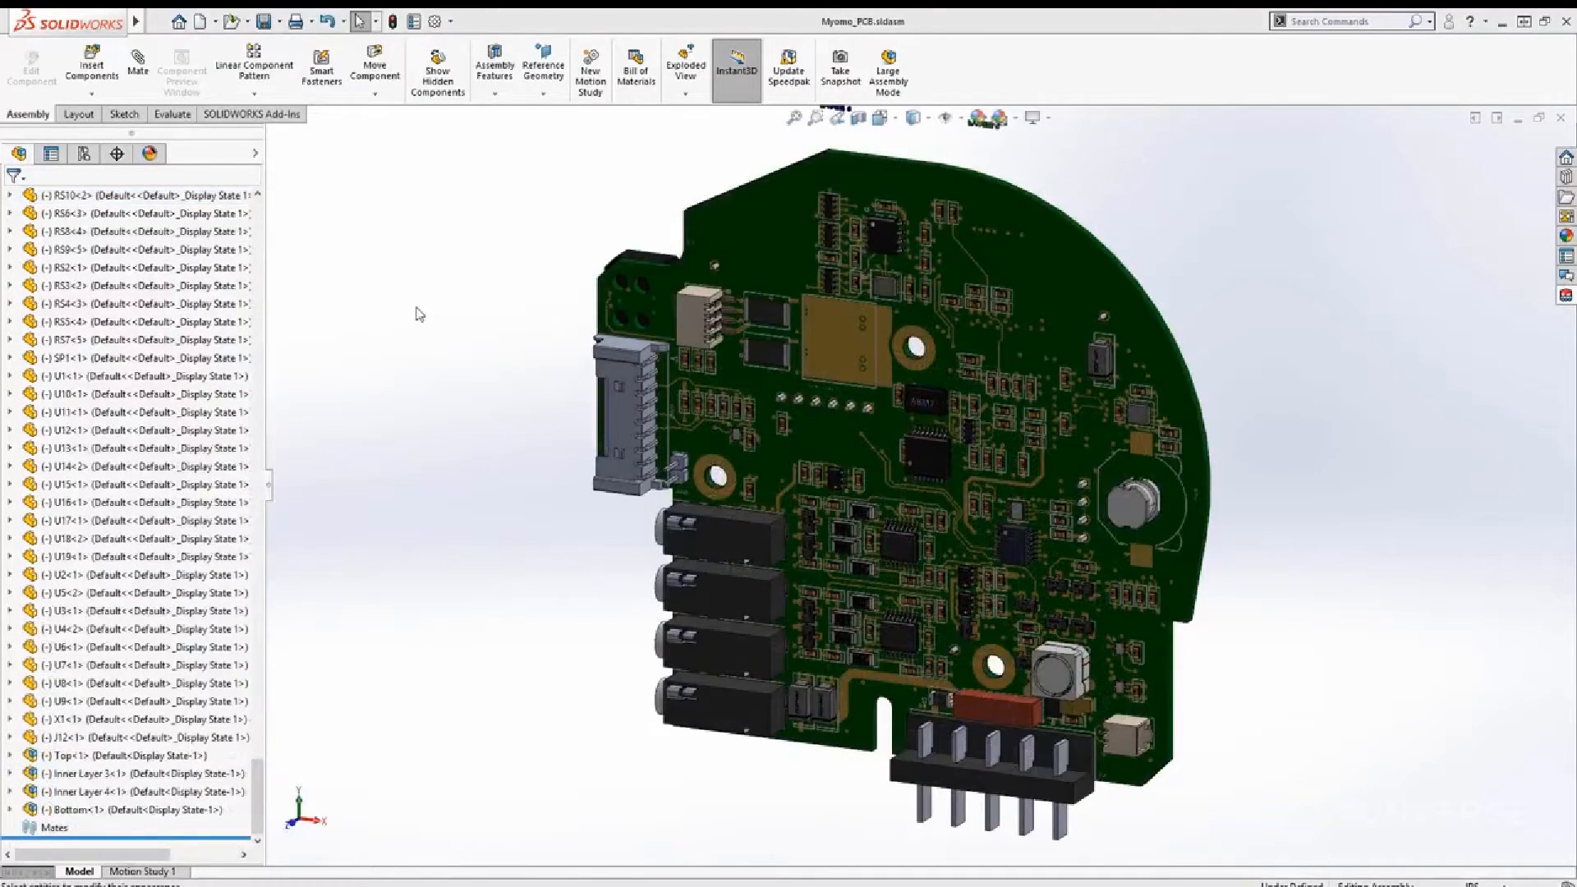
click(748, 225)
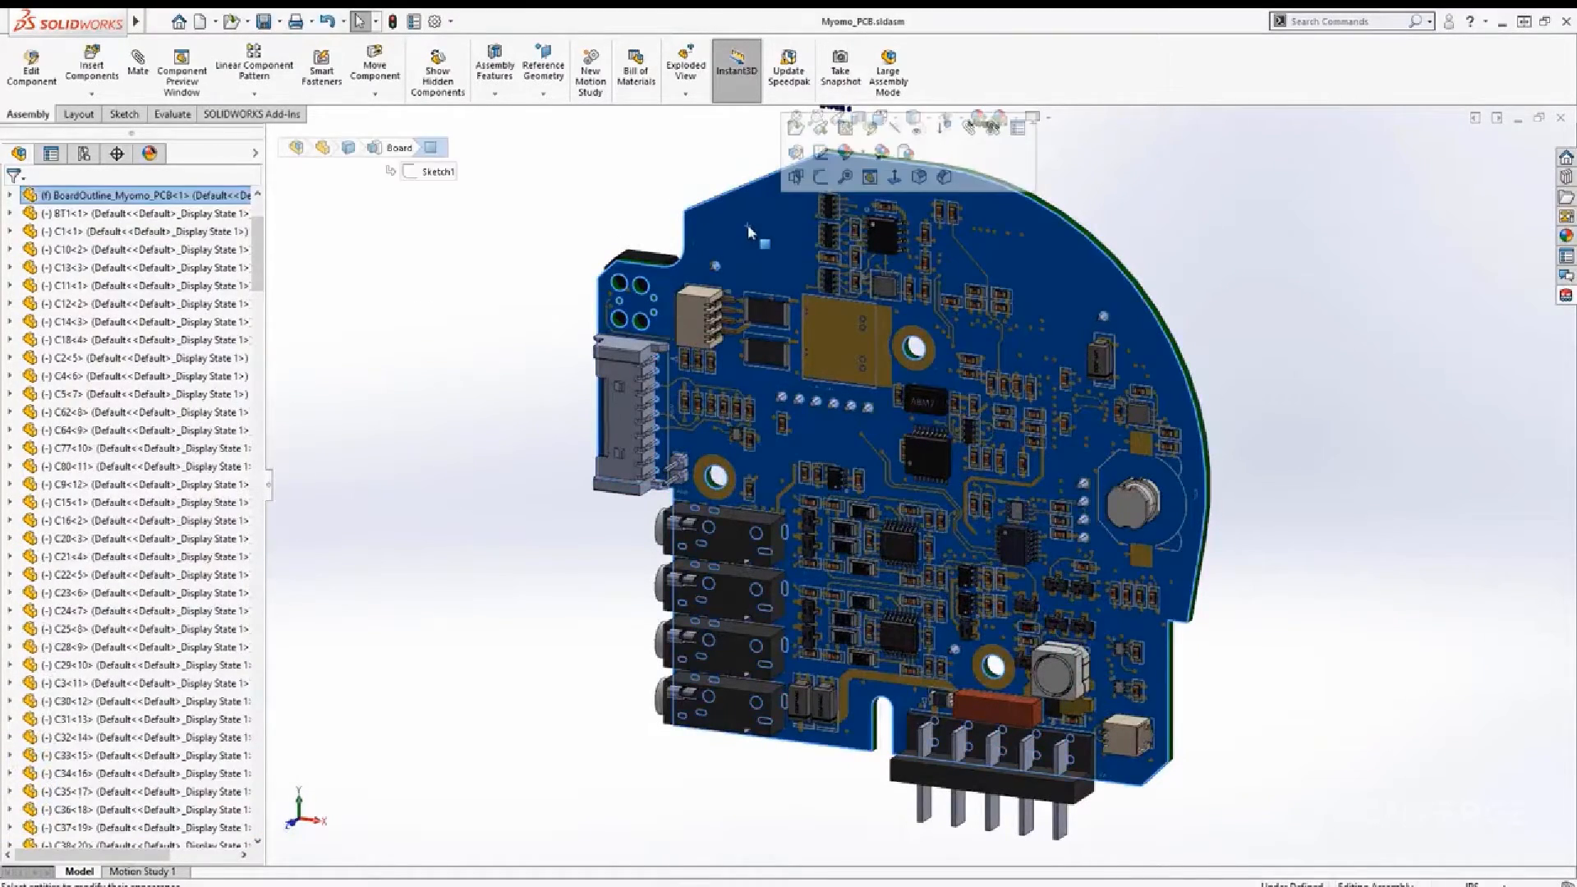
click(920, 132)
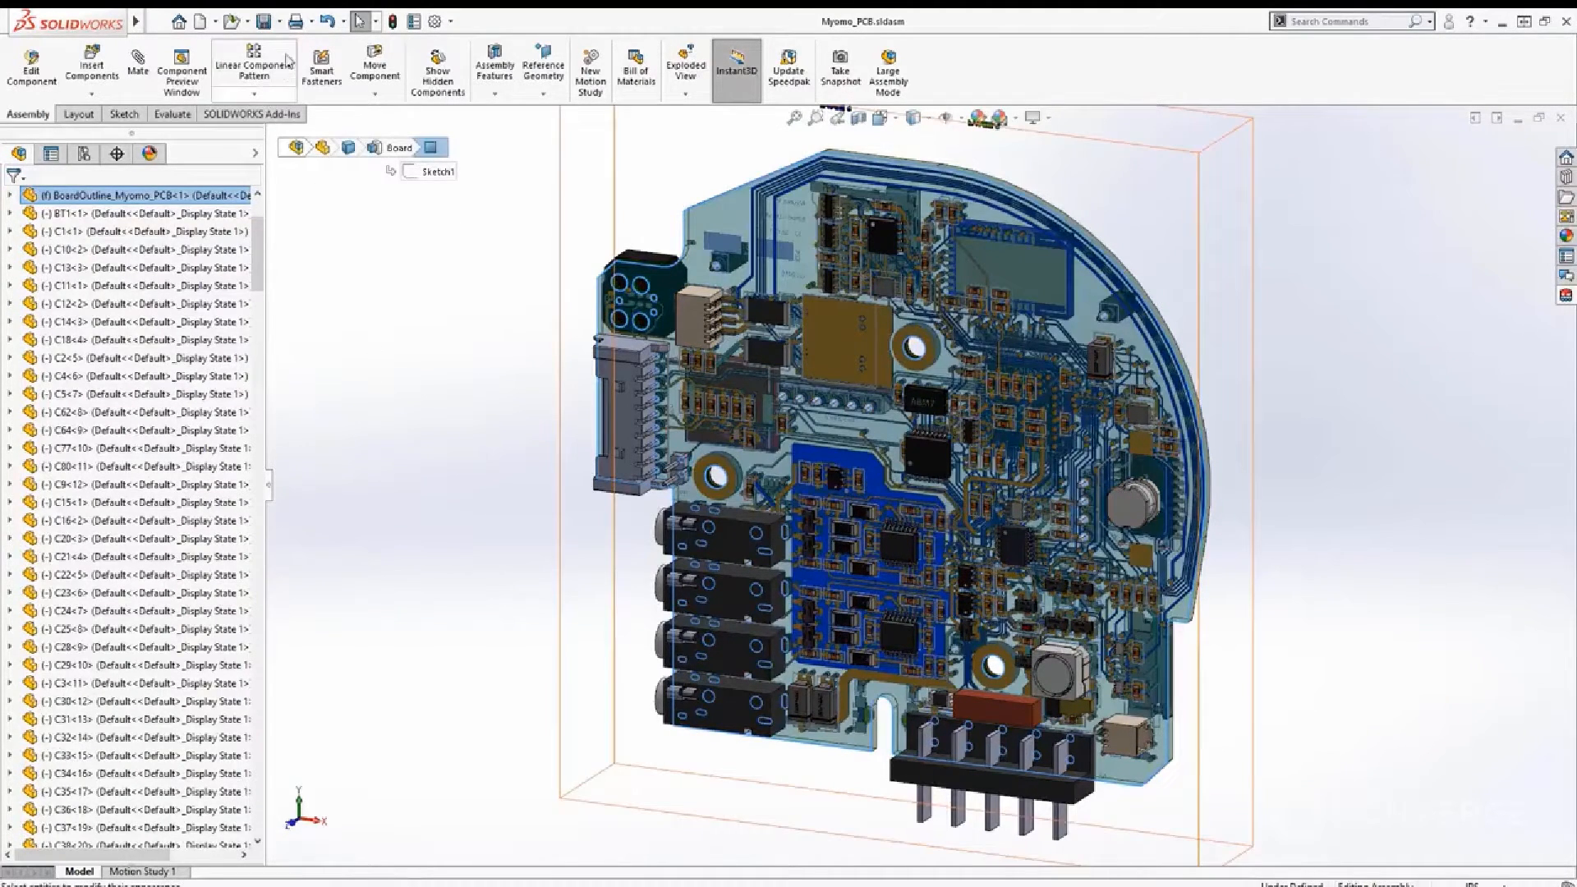
Turn off the display of decals in the Myomo_PCB assembly and examine the modelled copper layers inside the board
mouse_move(146, 23)
click(217, 21)
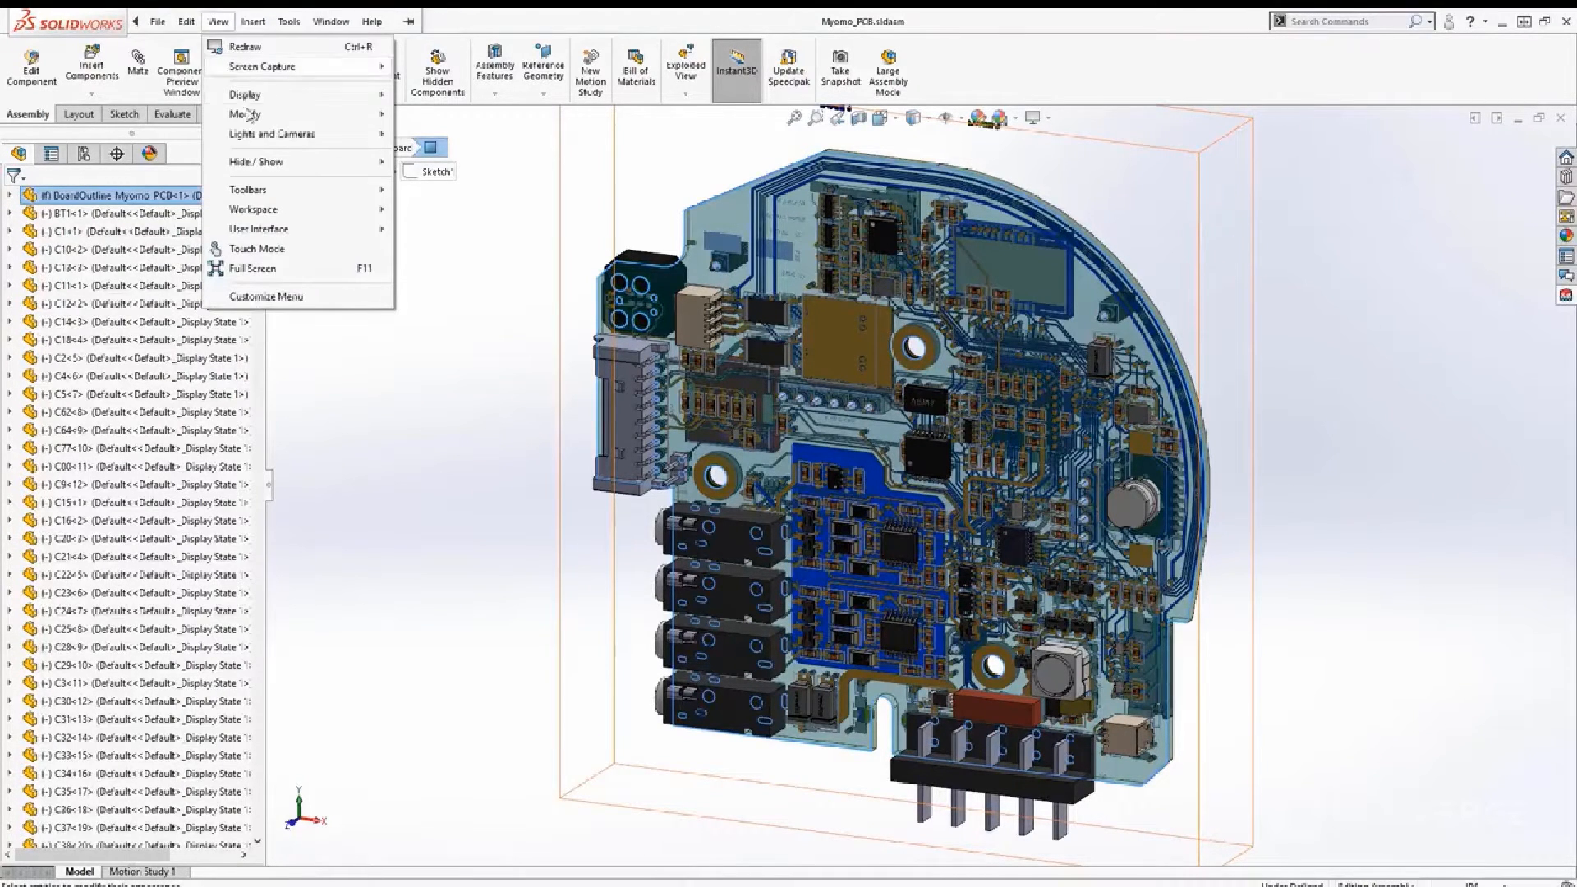
mouse_move(273, 165)
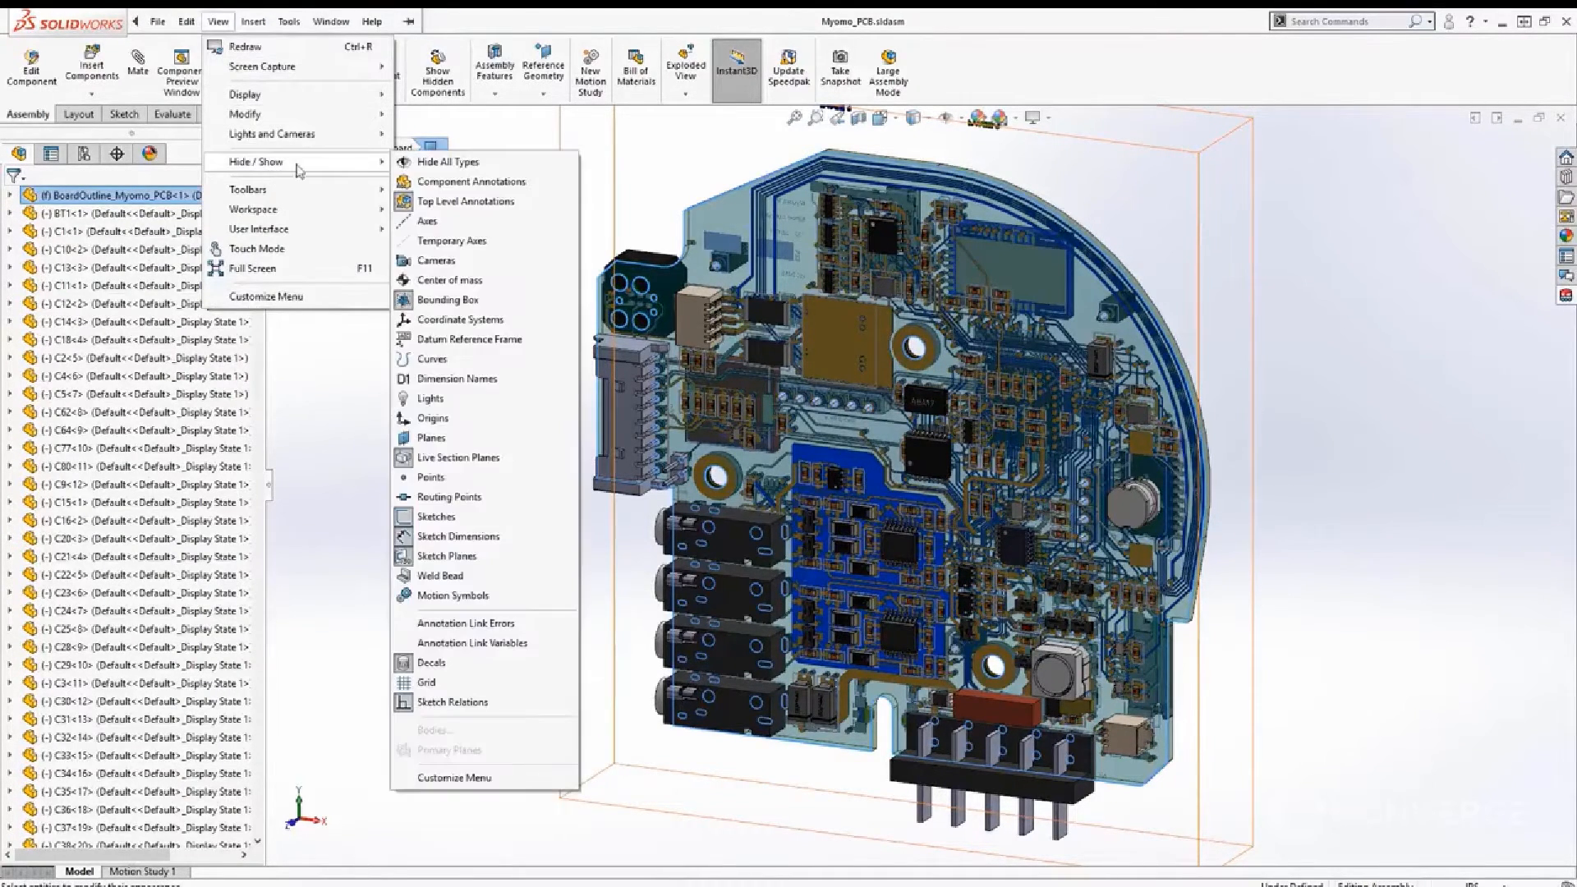
click(431, 662)
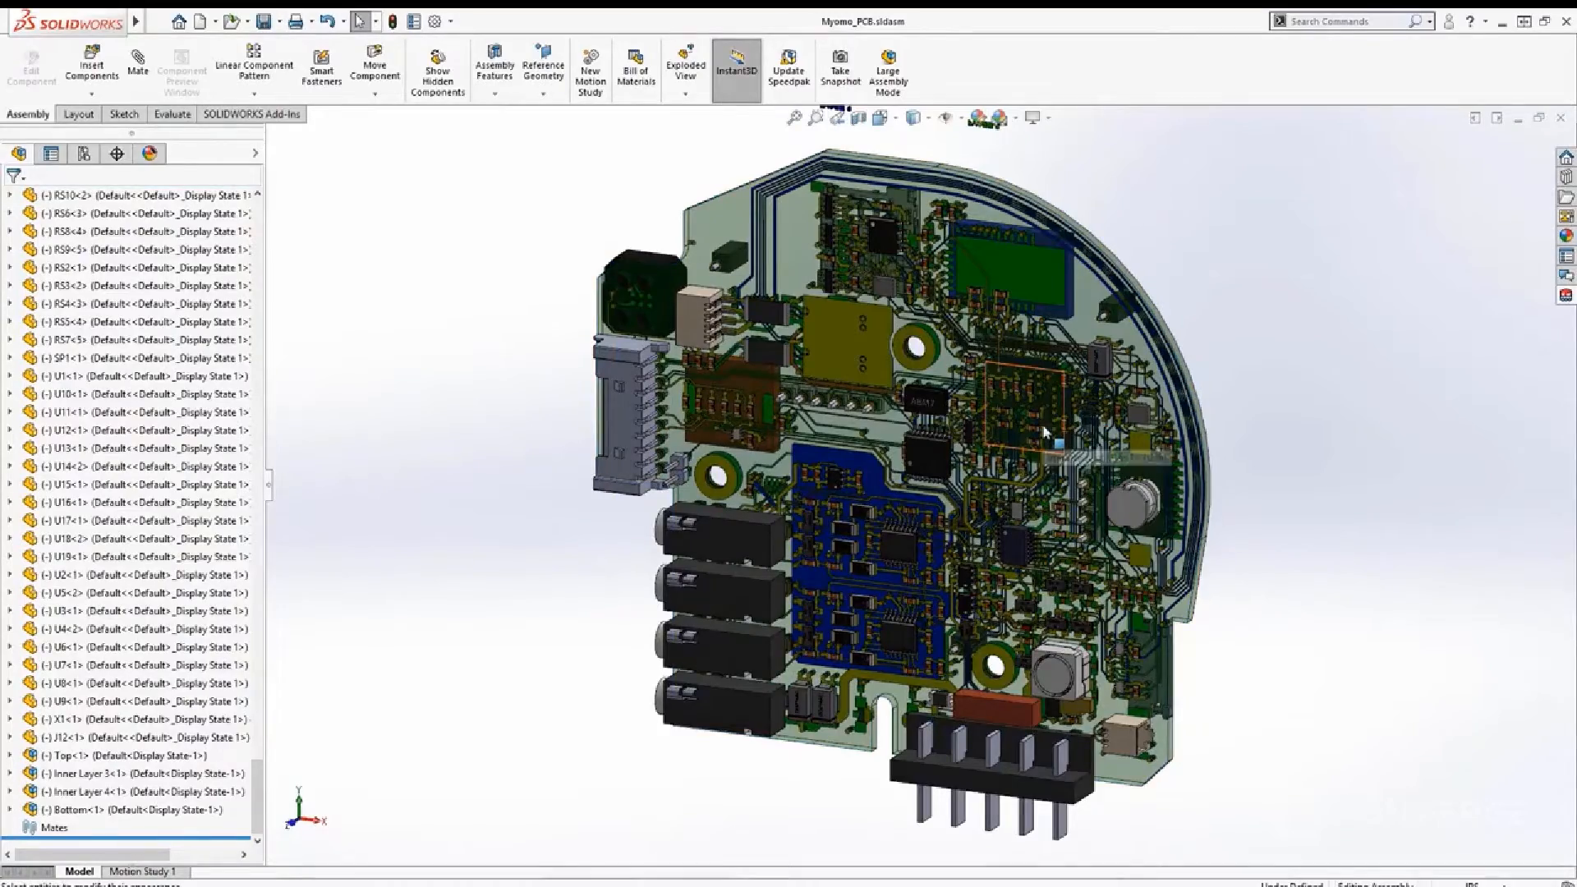
scroll(1045, 434, down, 4)
scroll(1045, 433, down, 1)
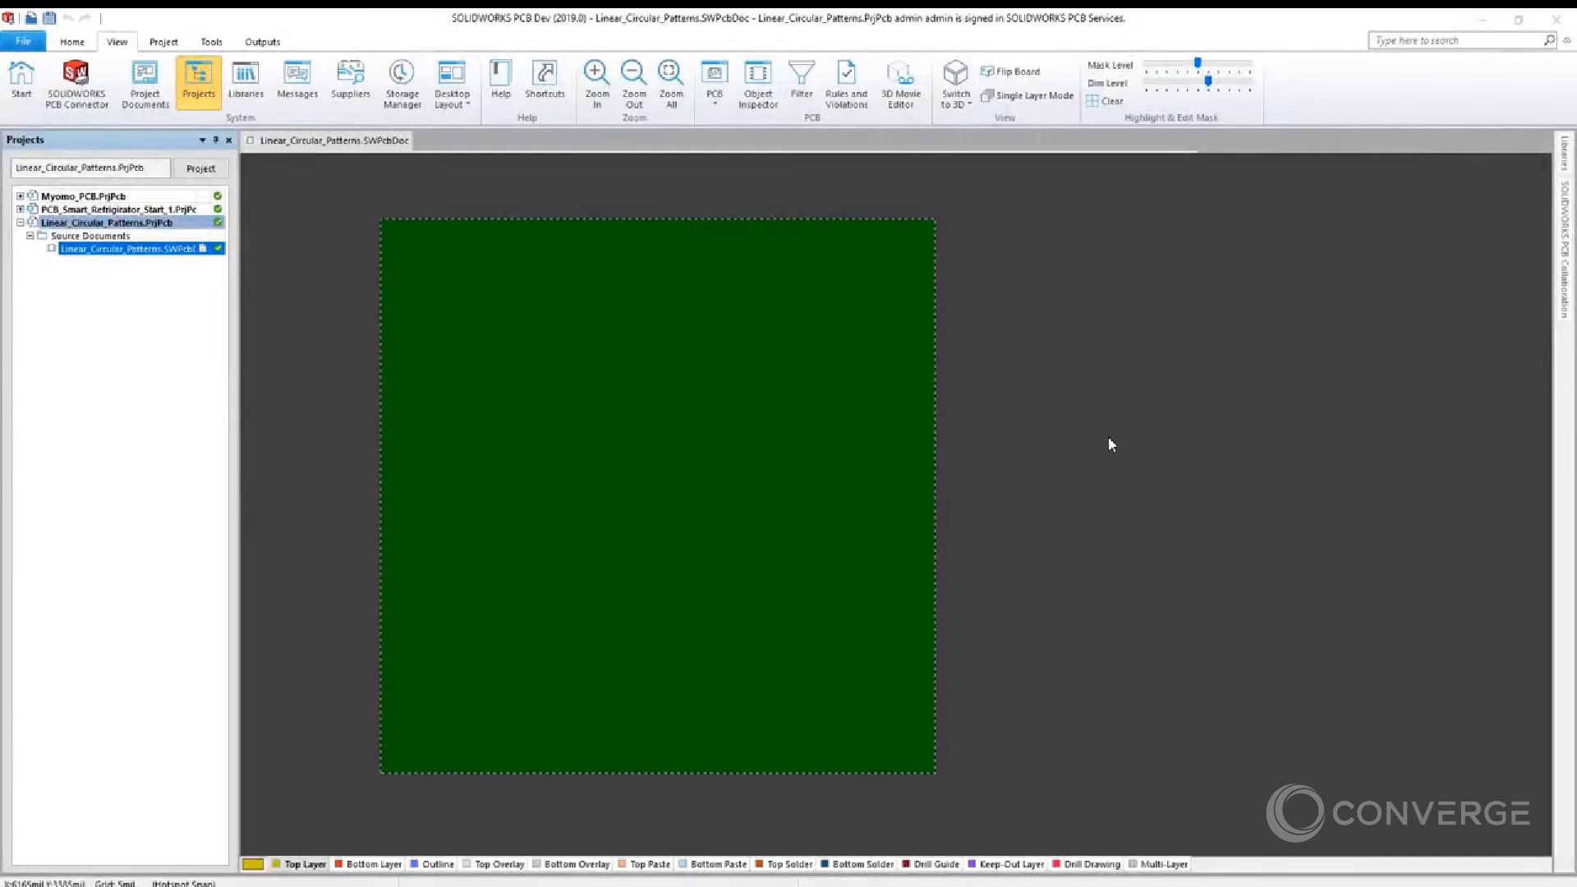
In SOLIDWORKS PCB, push the Linear_Circular_Patterns board with the comment "New board. Please add mounting holes"
click(1504, 192)
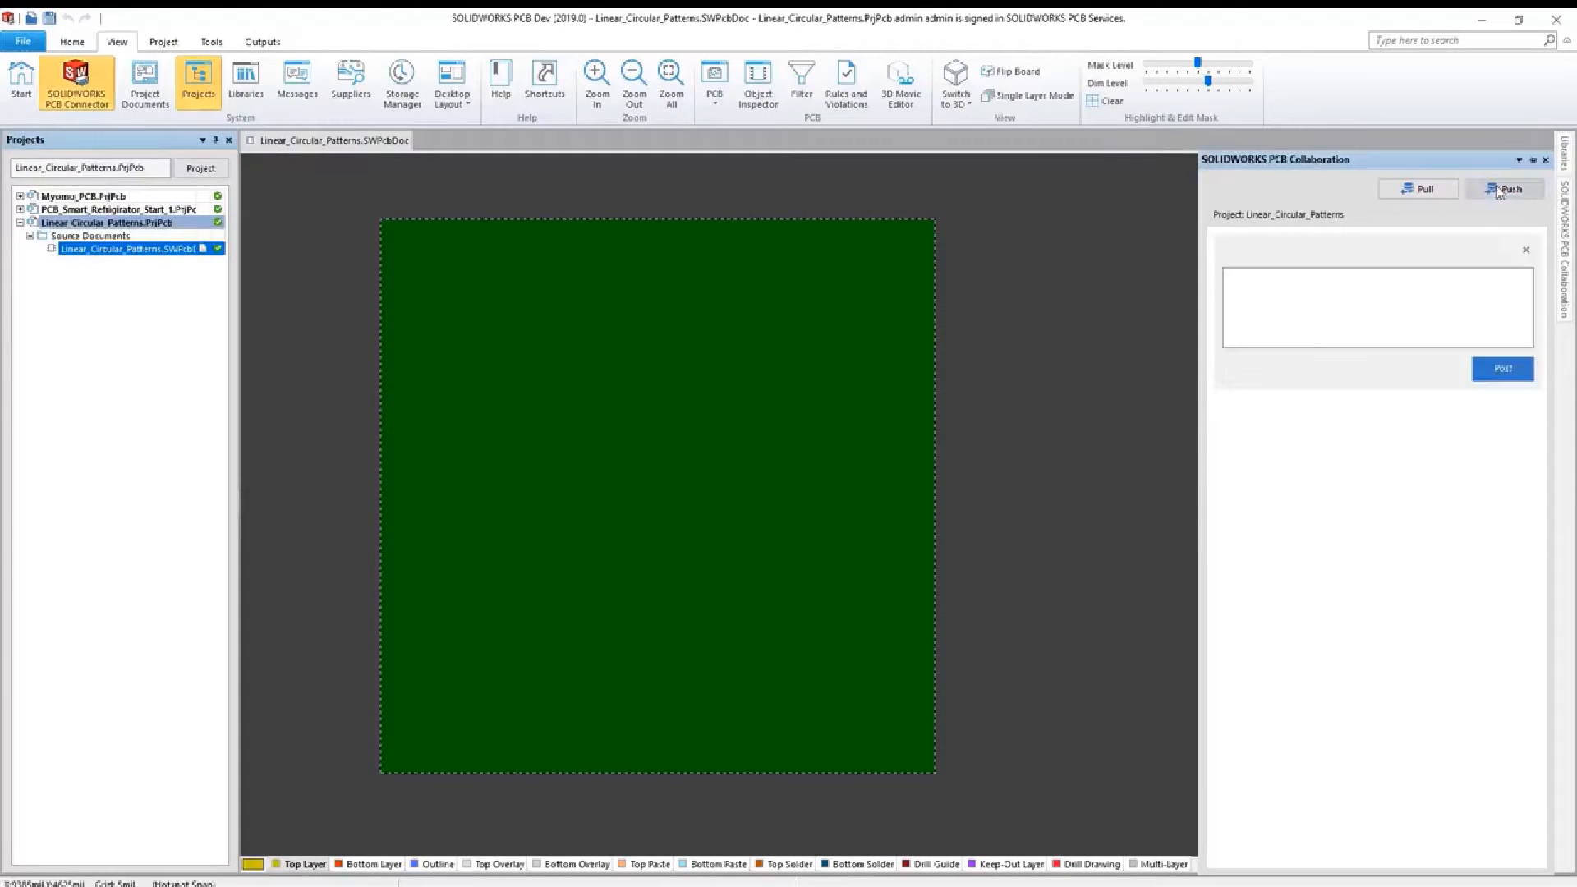
click(1363, 323)
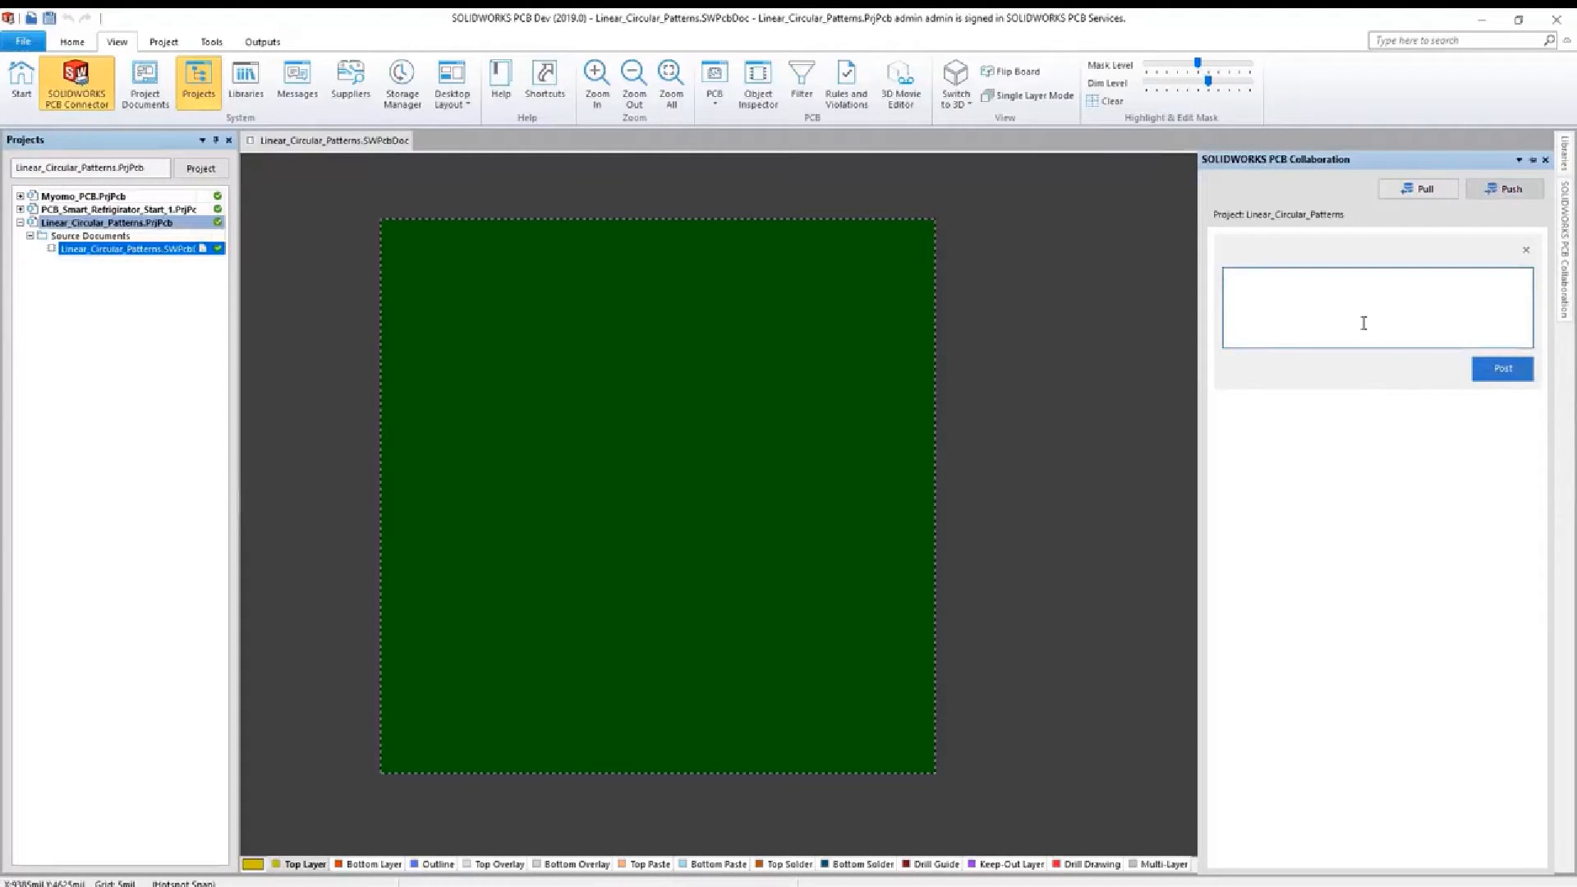
text(New board.  Please add mounting holes)
click(1502, 370)
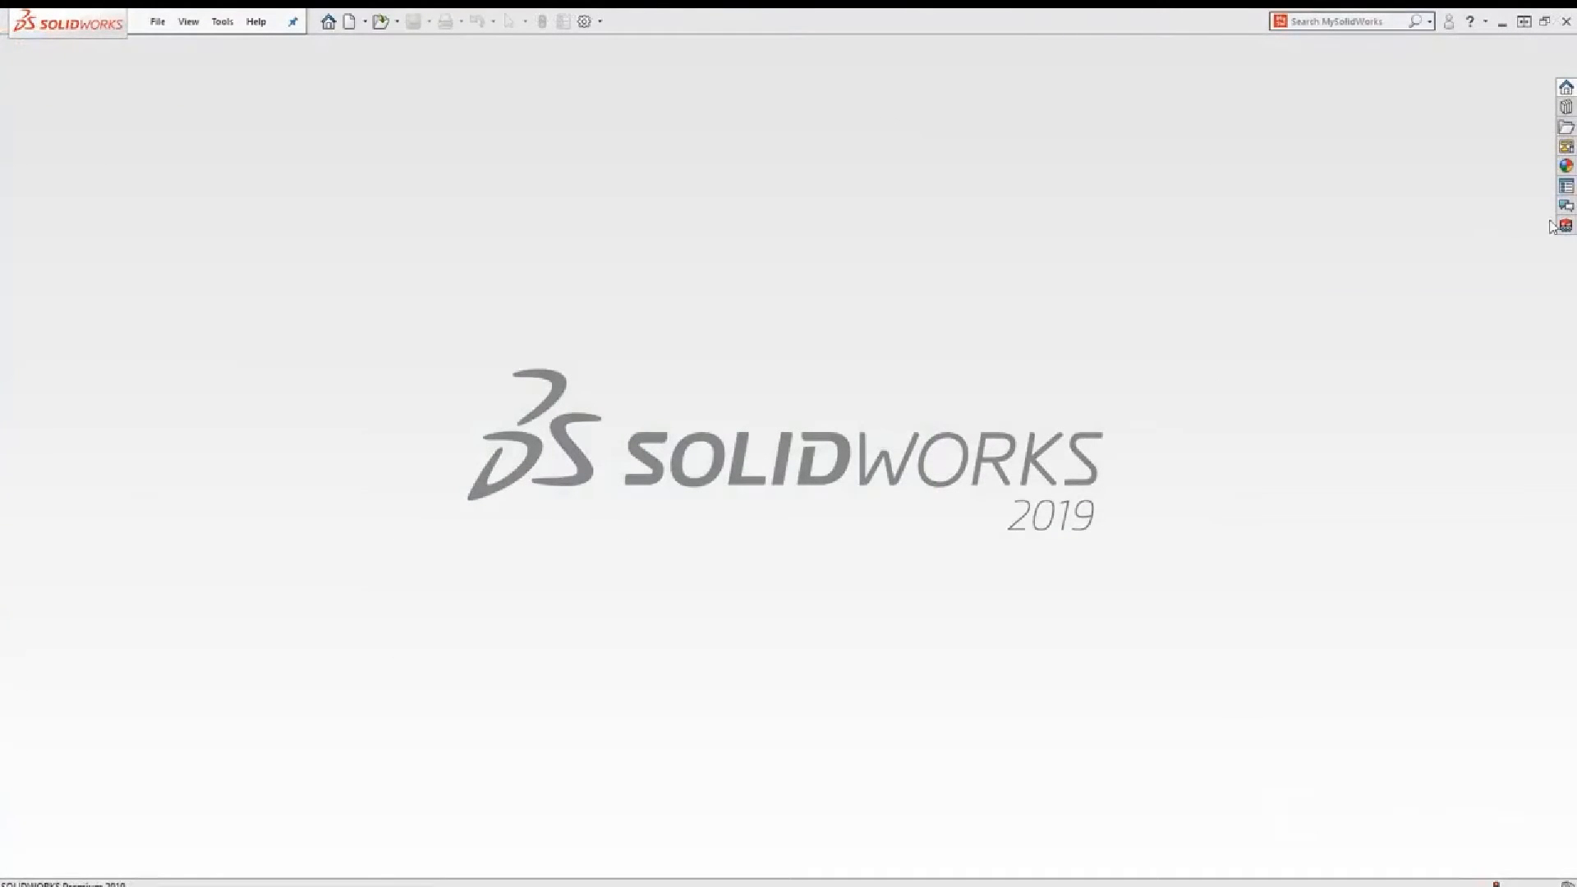
In SOLIDWORKS, search the managed projects for "Line" and pull the Linear_Circular_Patterns board from PCB Services
click(1566, 226)
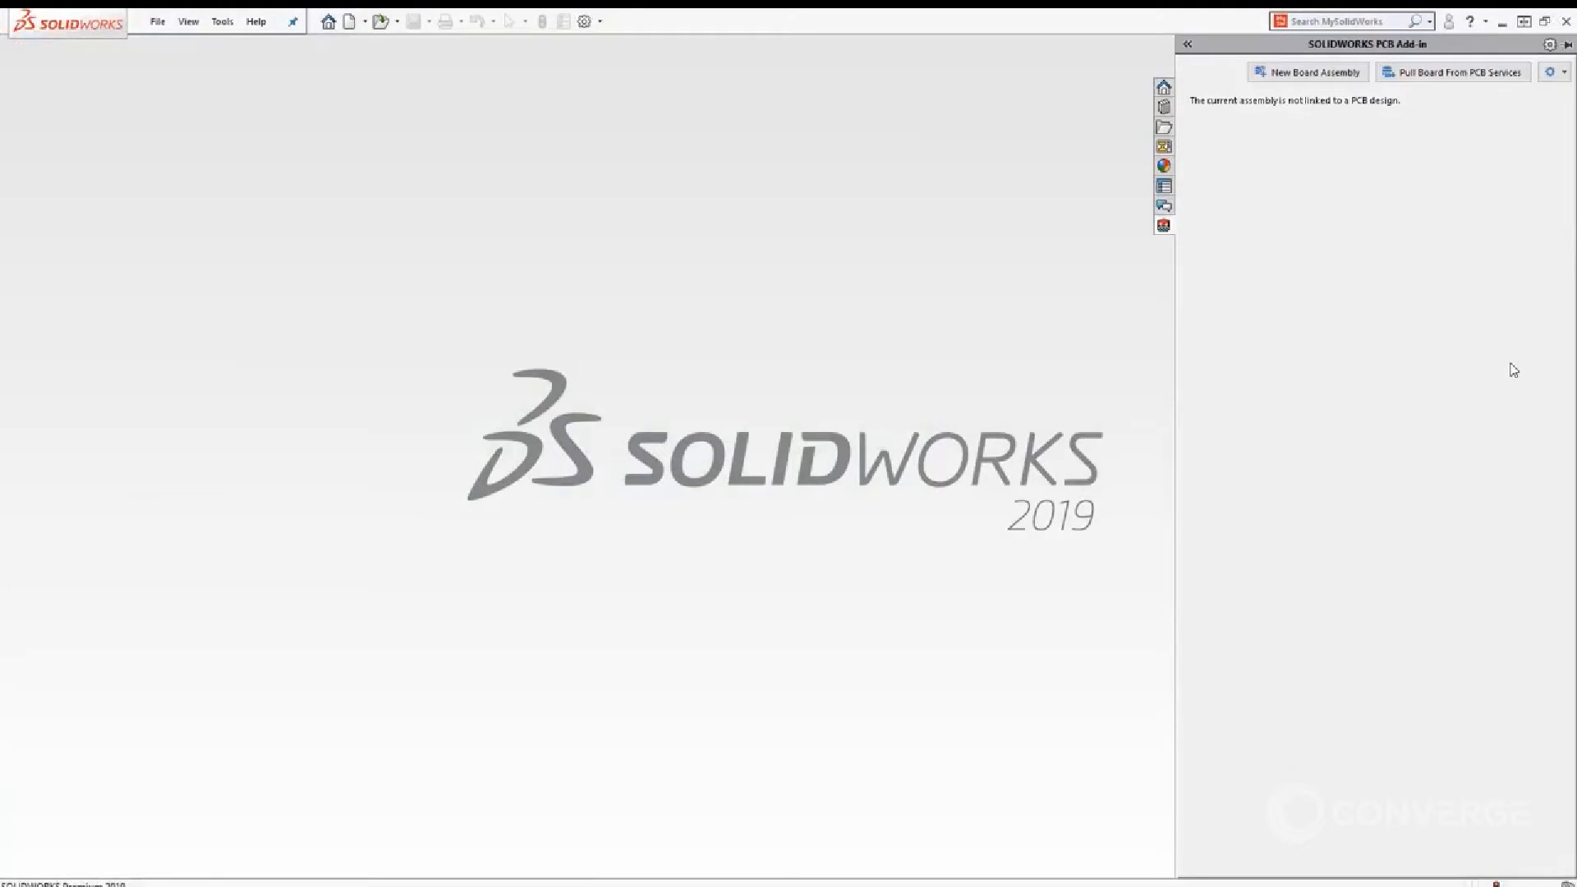
click(1434, 74)
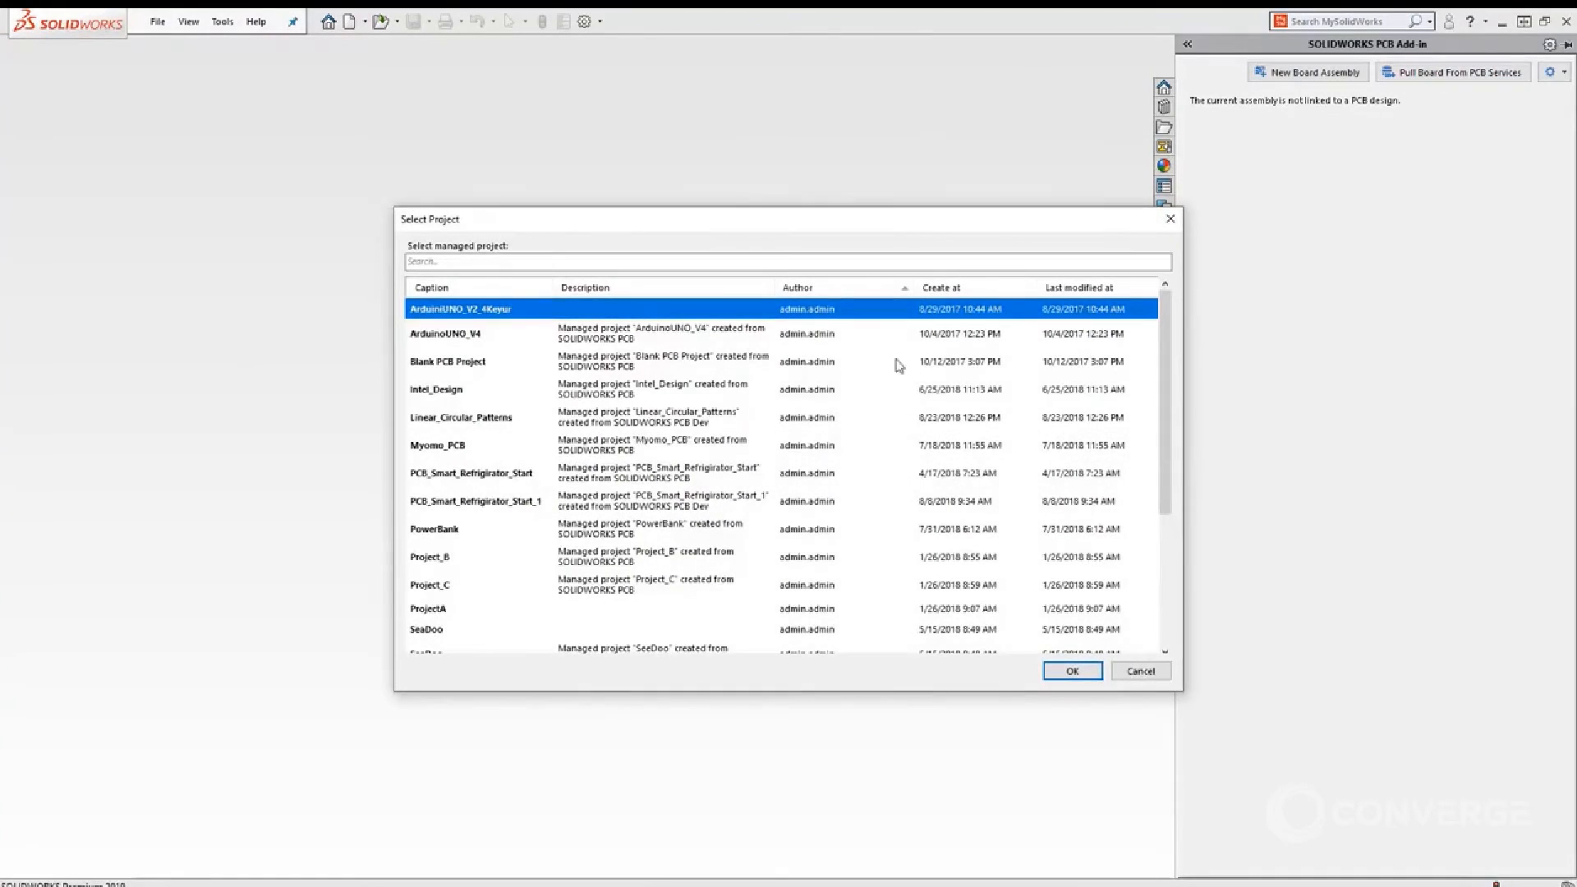
text(ine)
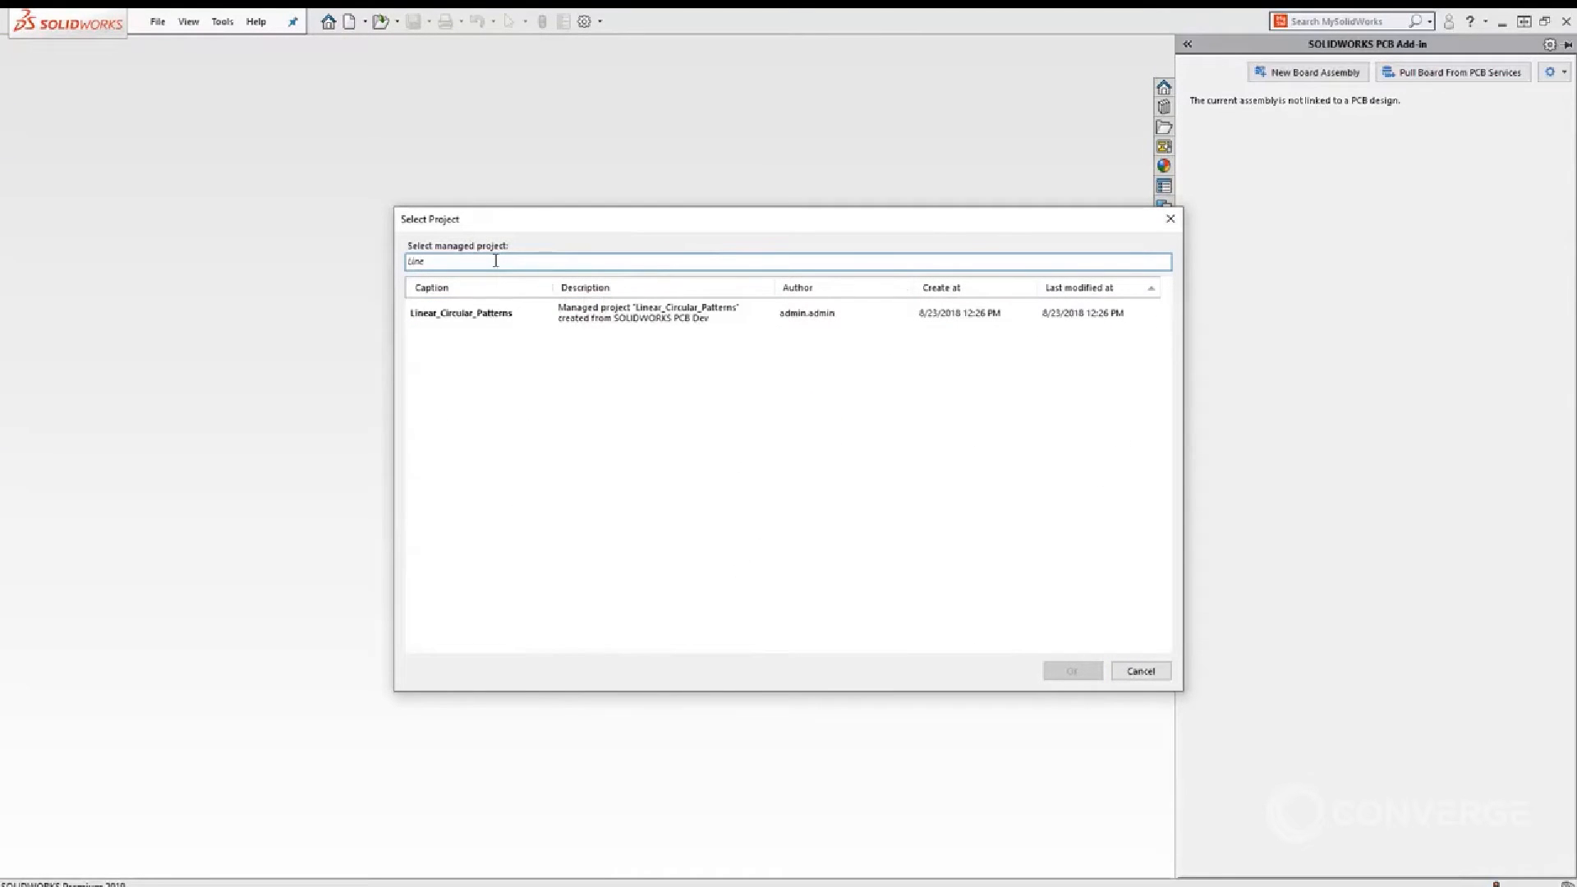
click(462, 319)
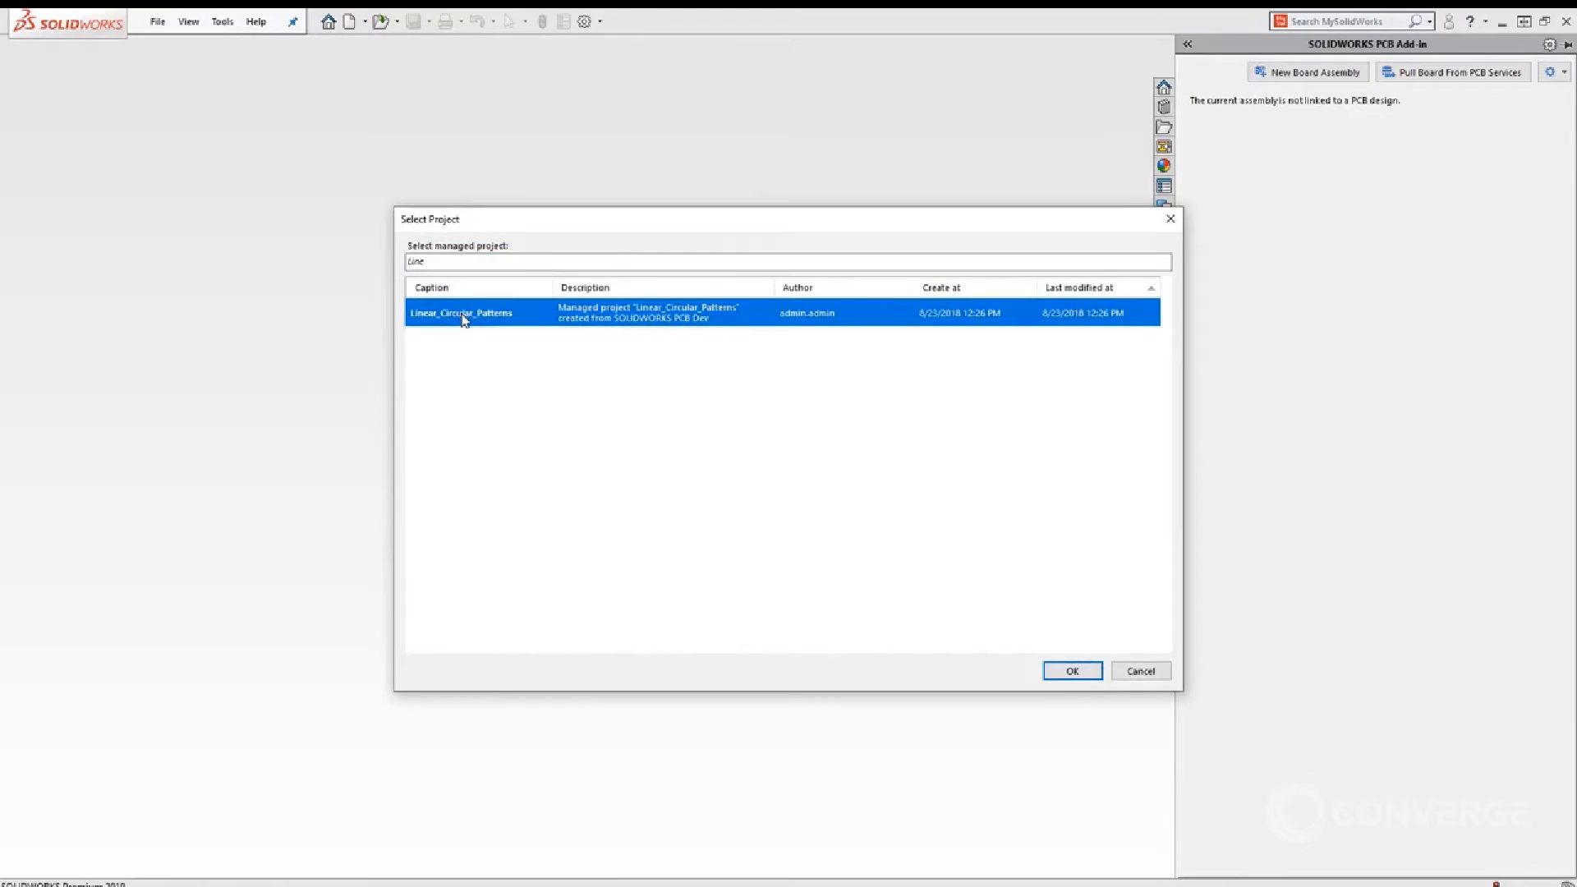
click(1086, 677)
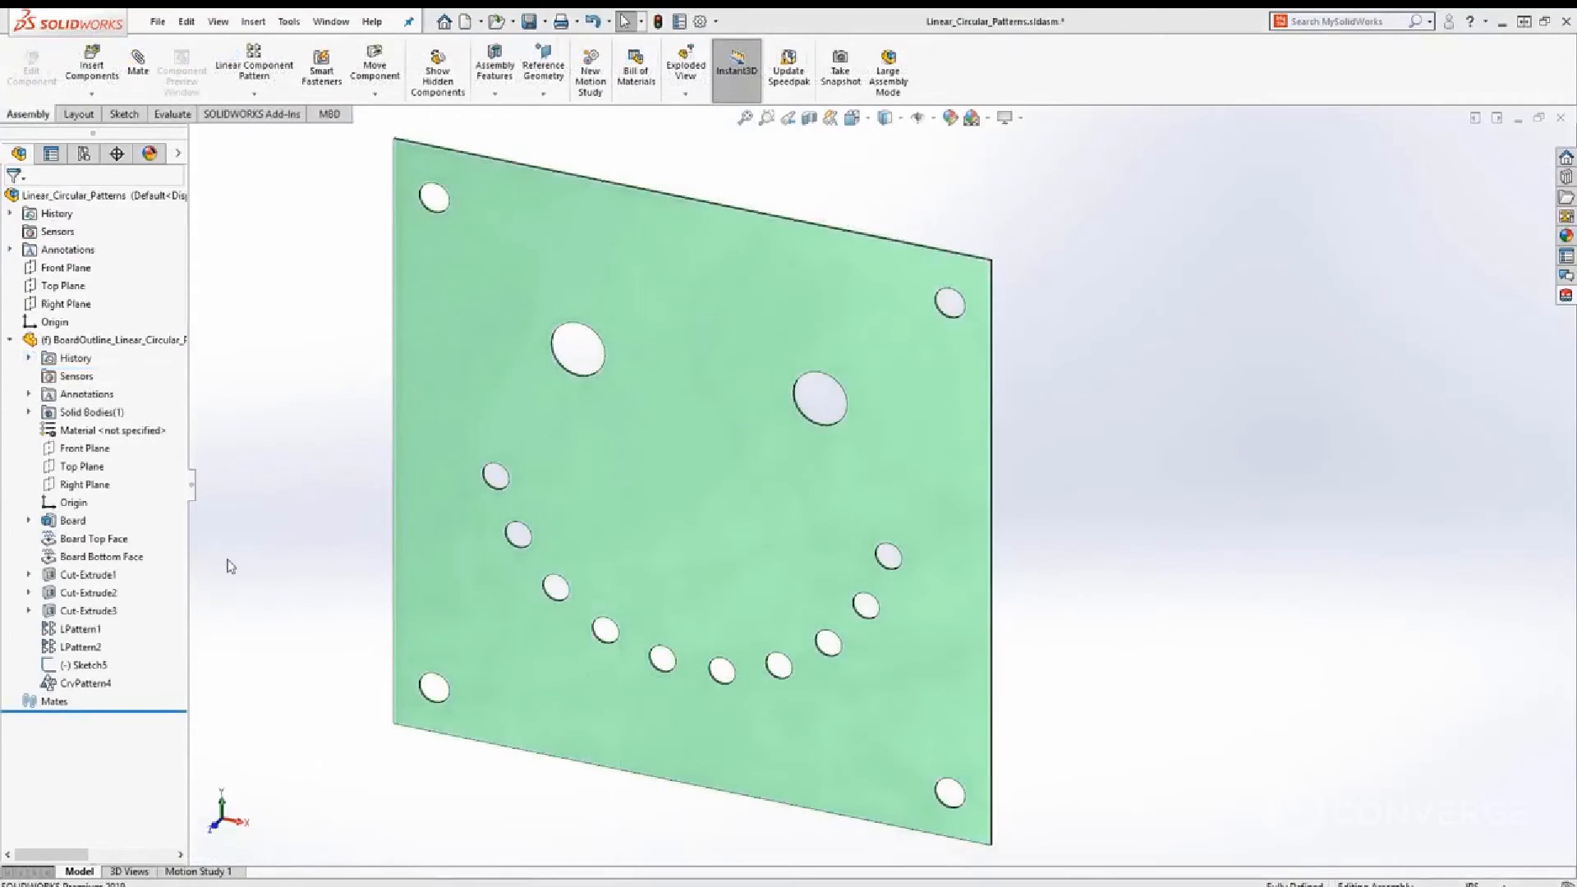
Examine which board holes belong to Cut-Extrude1 to 3, LPattern1, LPattern2 and CrvPattern4
click(91, 578)
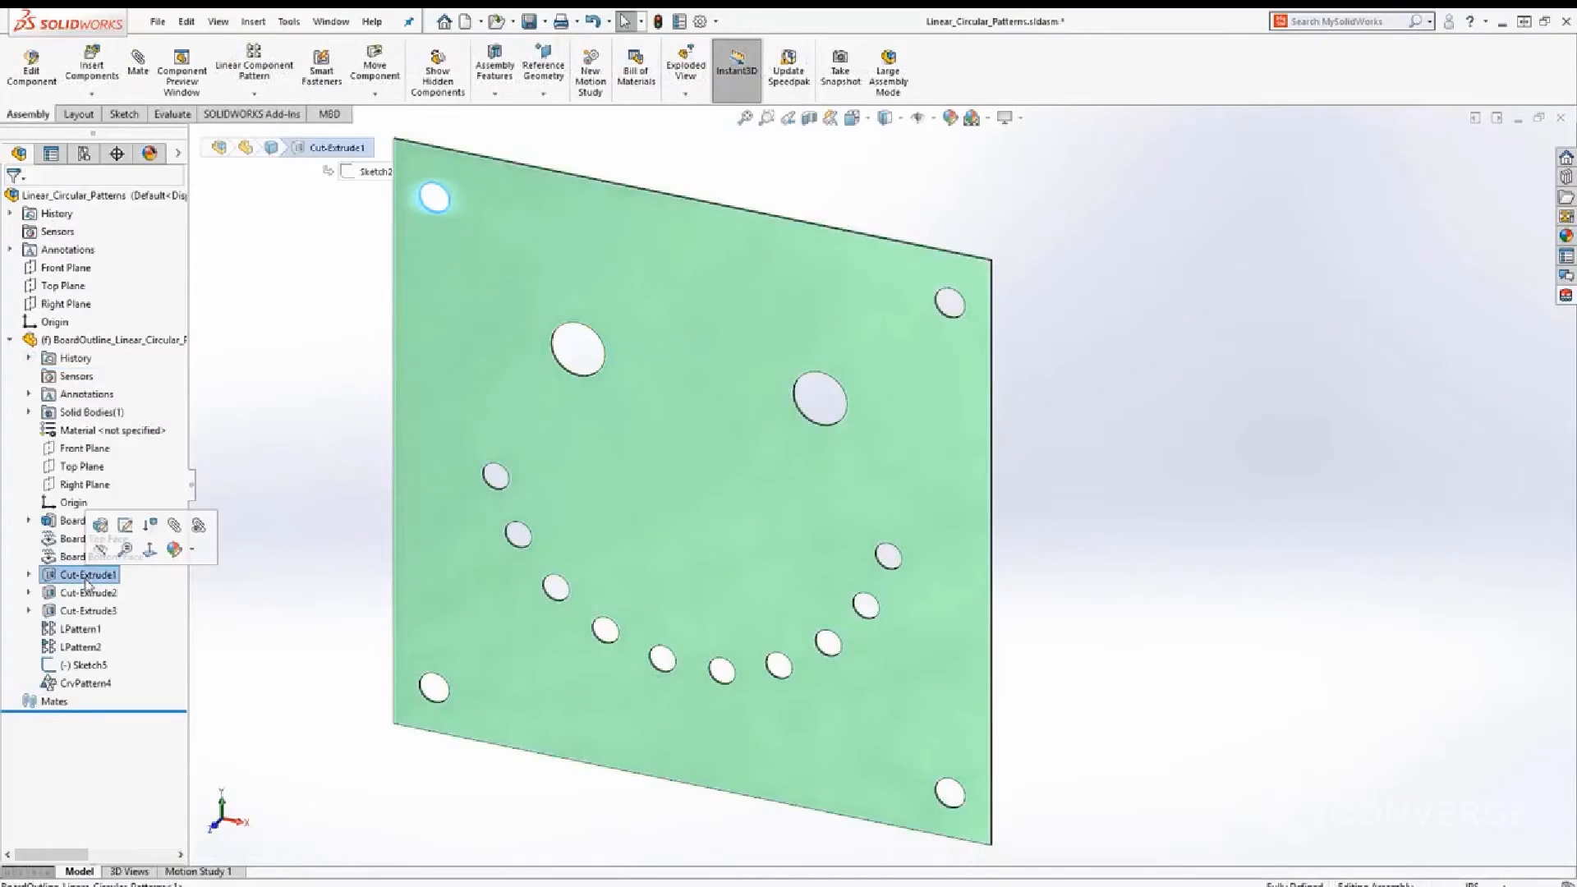
click(93, 595)
click(98, 612)
click(82, 629)
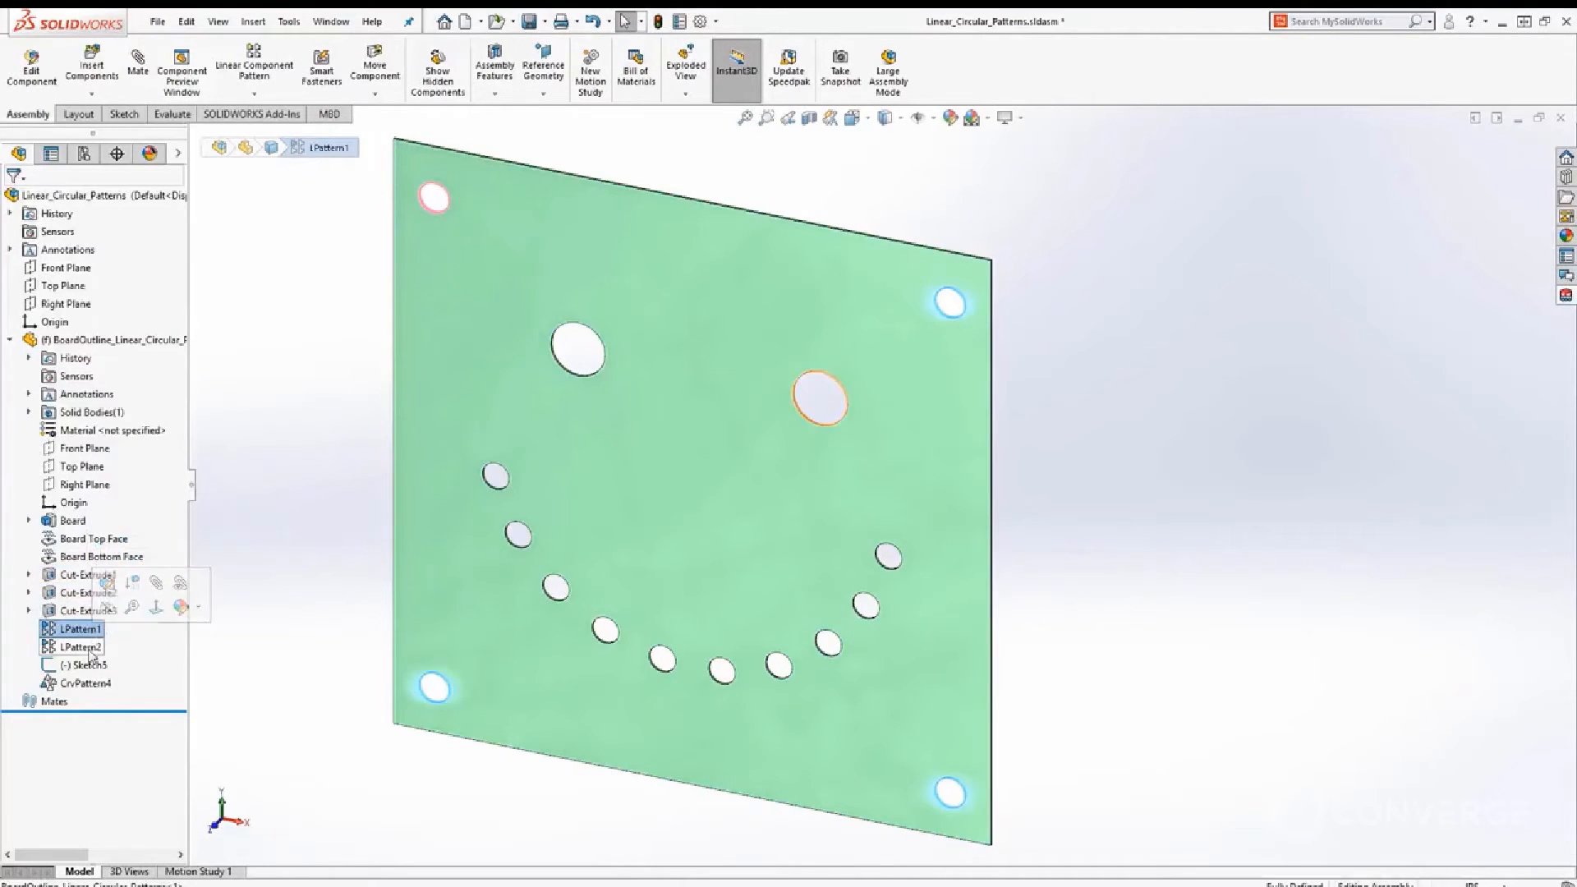
click(83, 647)
click(104, 685)
click(1339, 336)
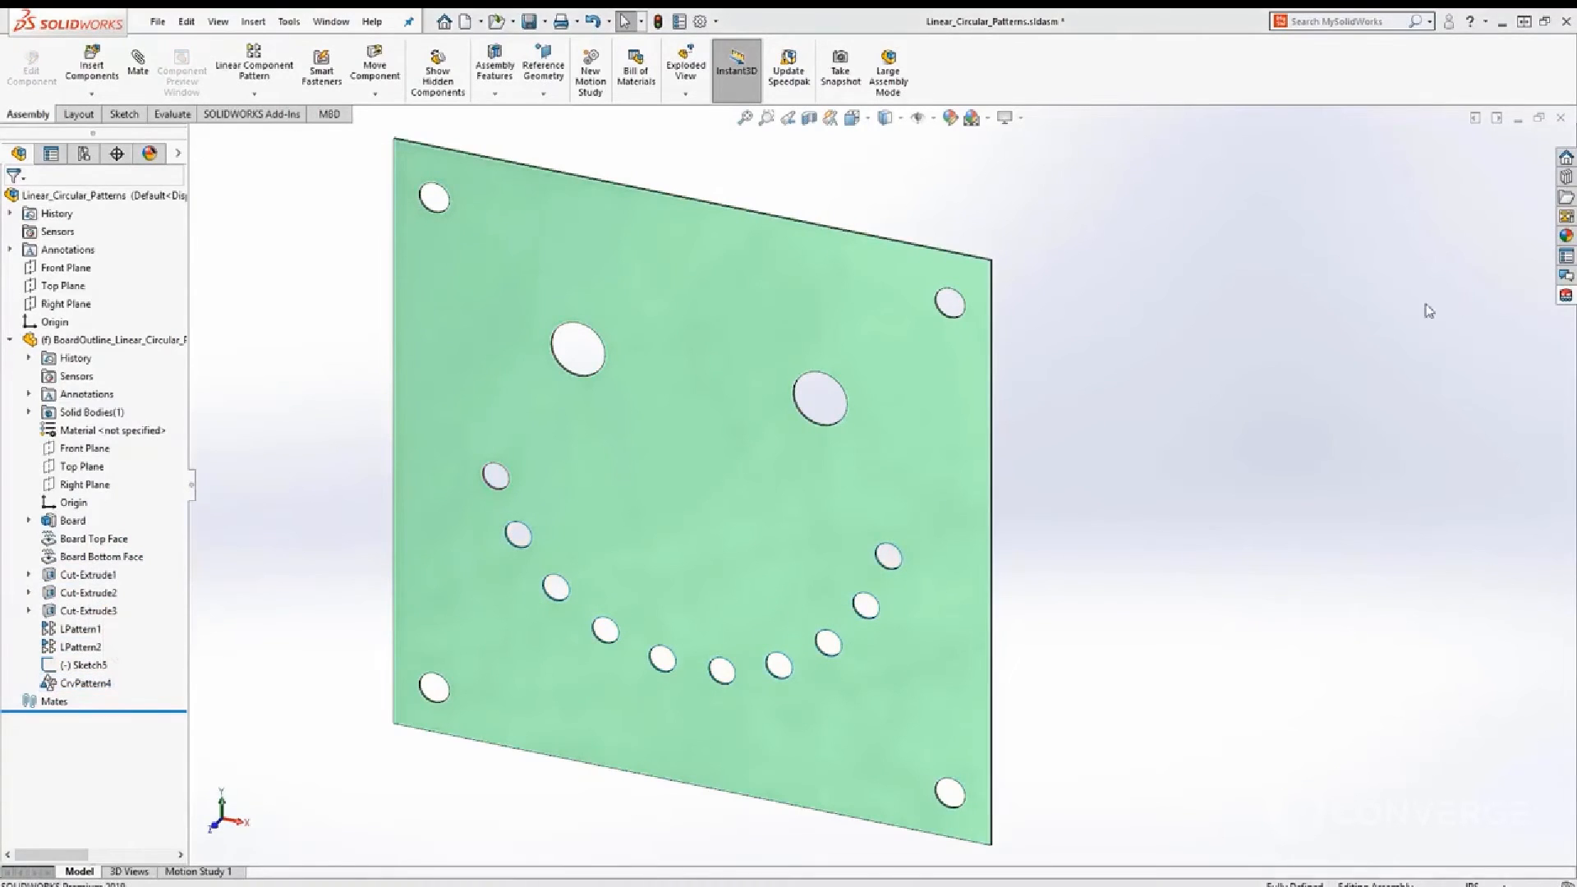
Push the modified board from the PCB add-in with the comment "Added Mtg holes and Switch button openings"
click(1567, 296)
click(1494, 141)
text(Added Mtg holes and Switch button openings)
click(1538, 327)
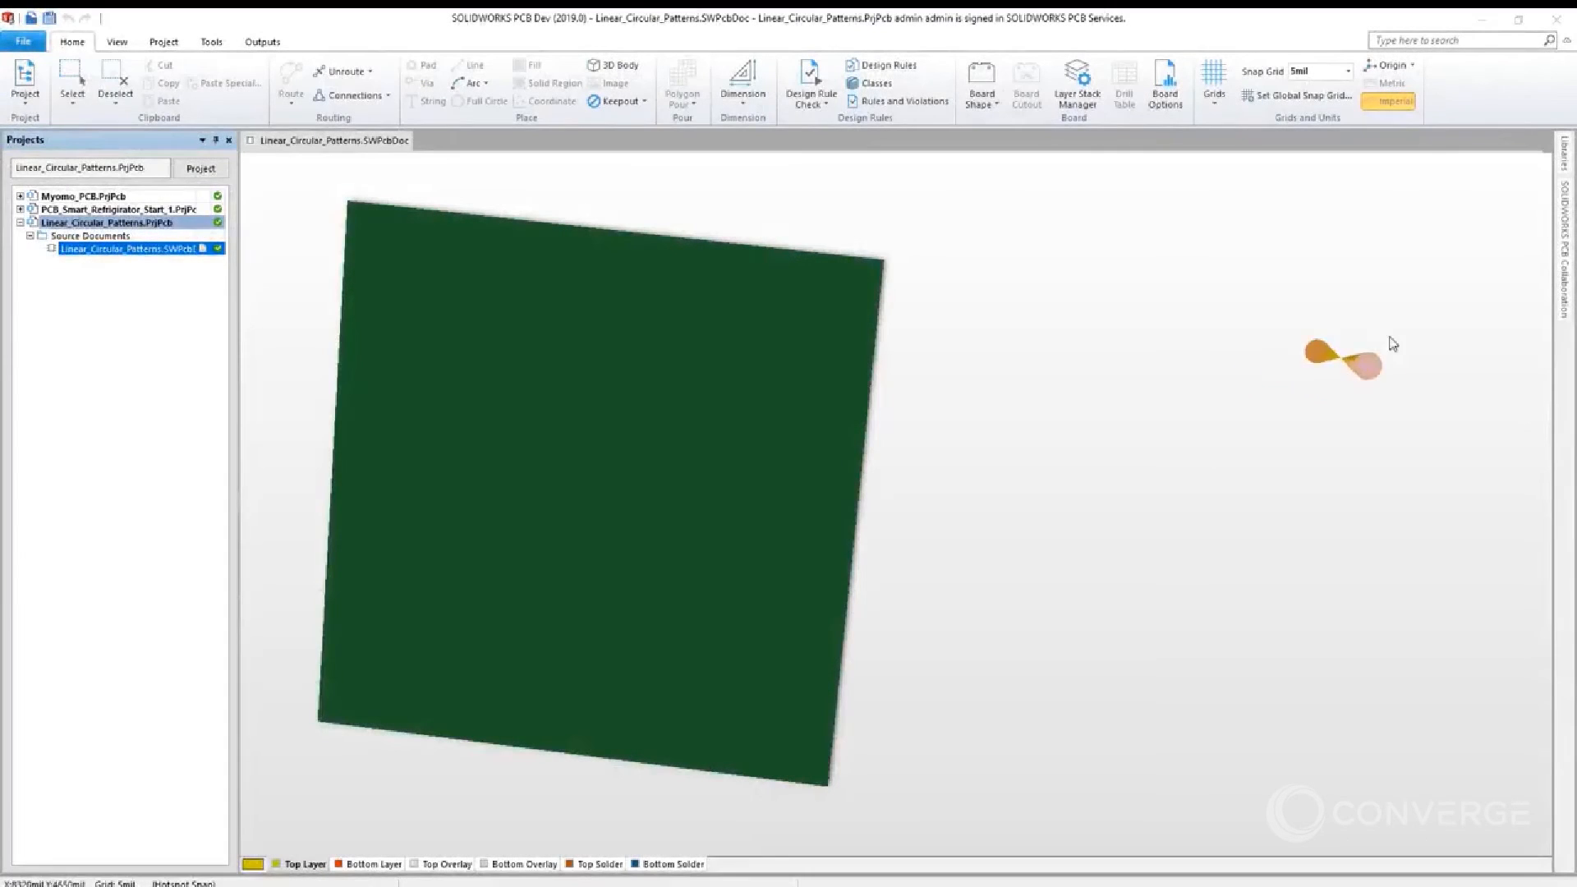
In SOLIDWORKS PCB, open the list of incoming changes for the Linear_Circular_Patterns board
click(1567, 271)
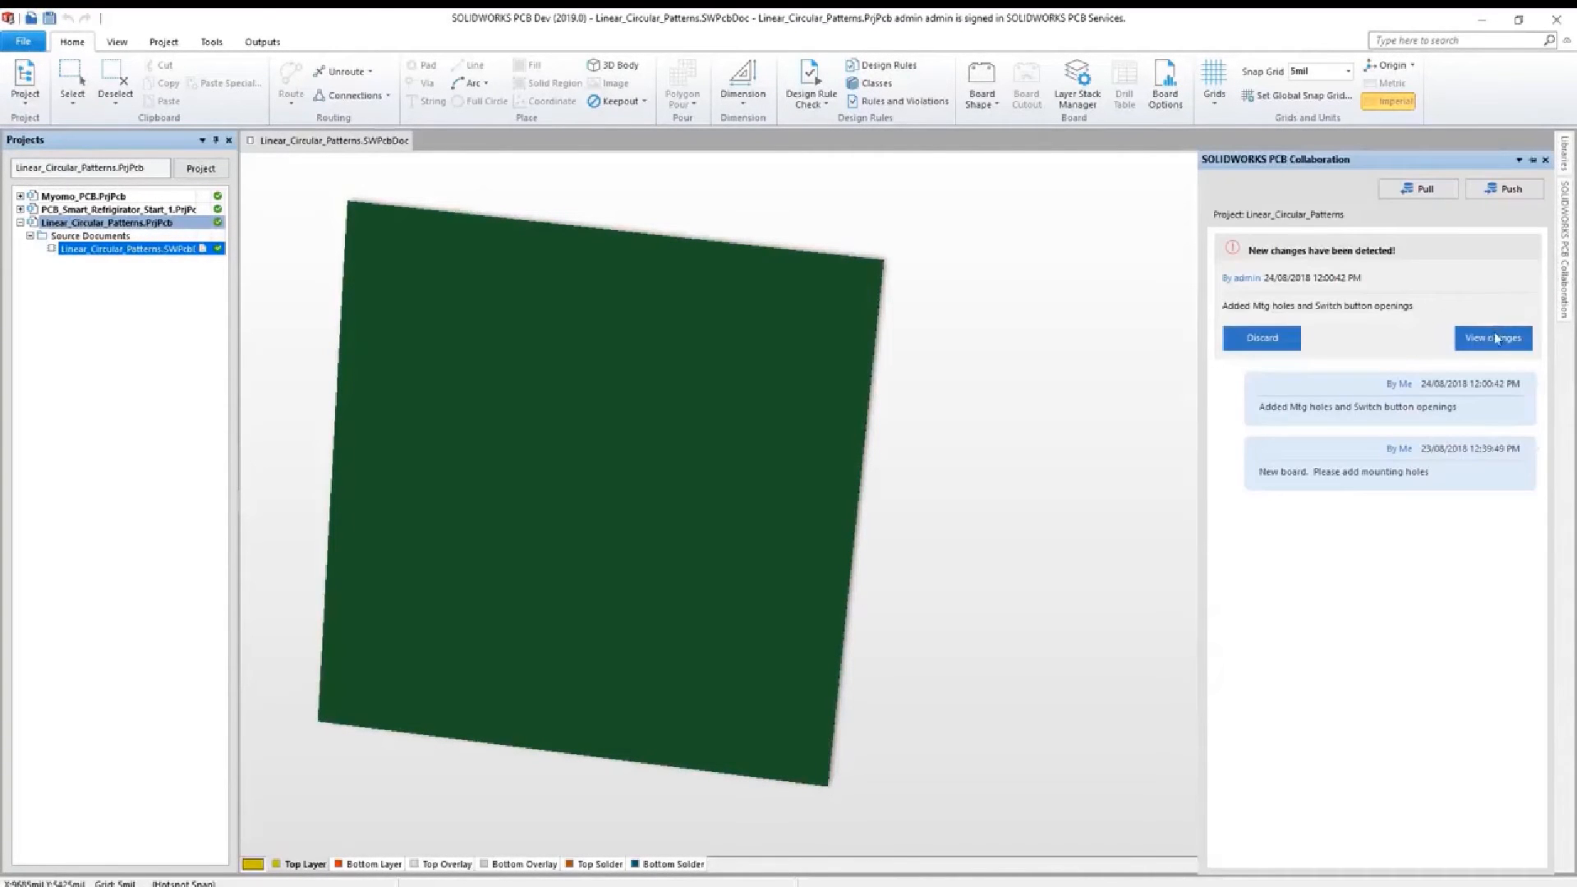
click(1493, 342)
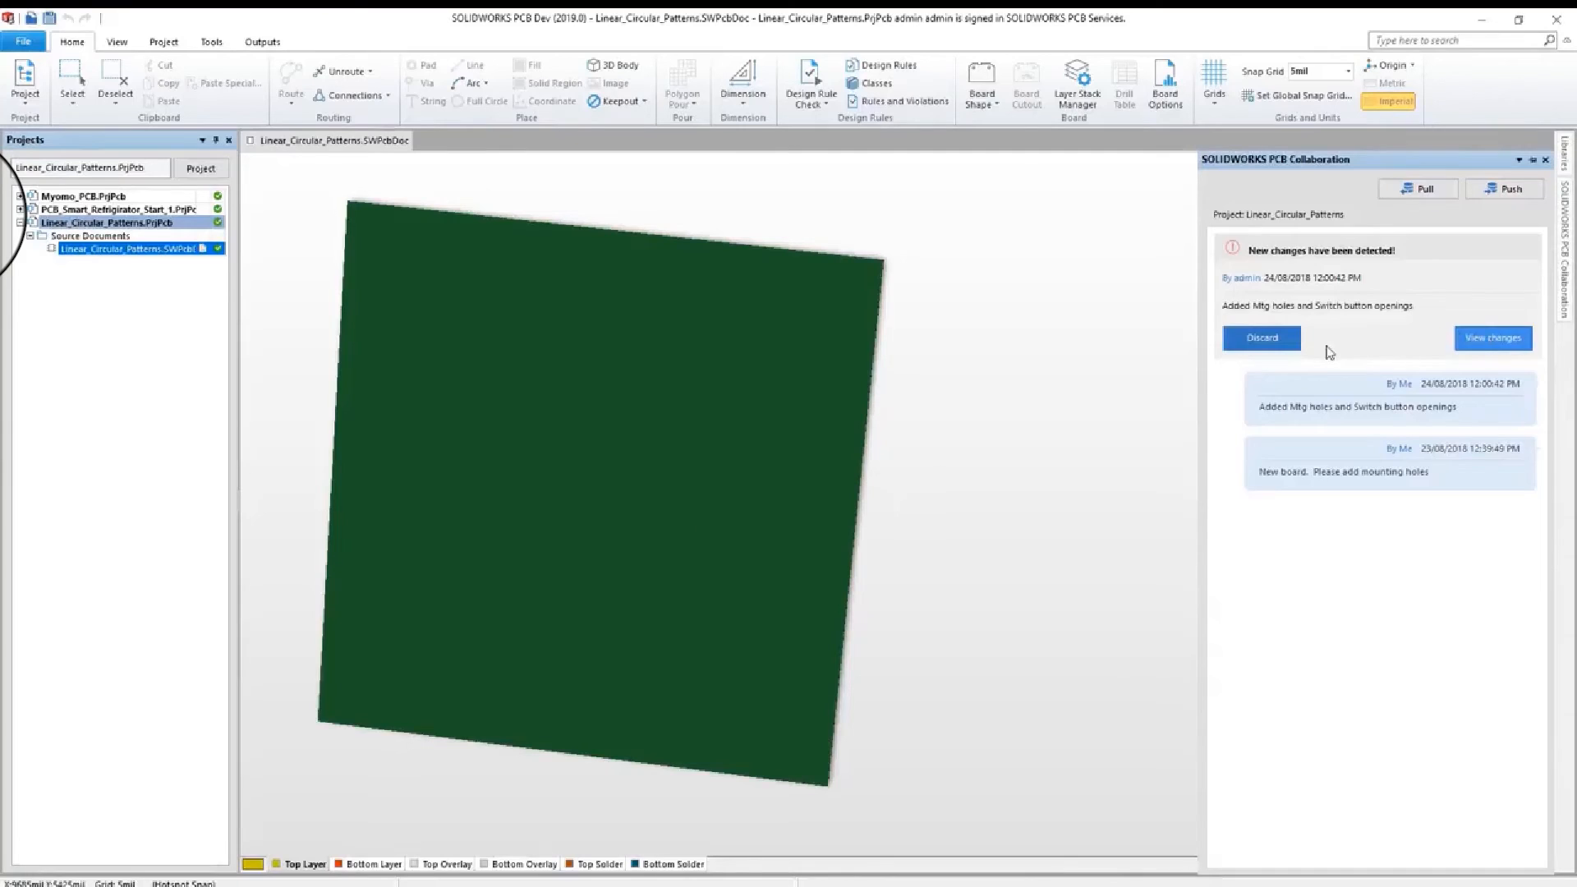